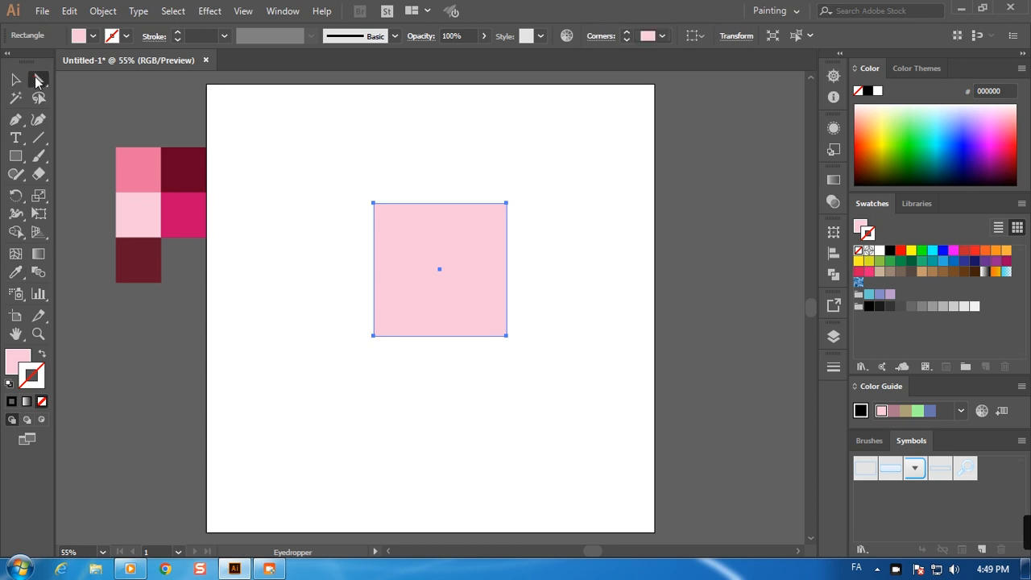
Round the pink square's corners by 50 px and reset its two upper corners to 0 px
{"action": "left_click_drag", "start_coordinate": [387, 327], "coordinate": [393, 319]}
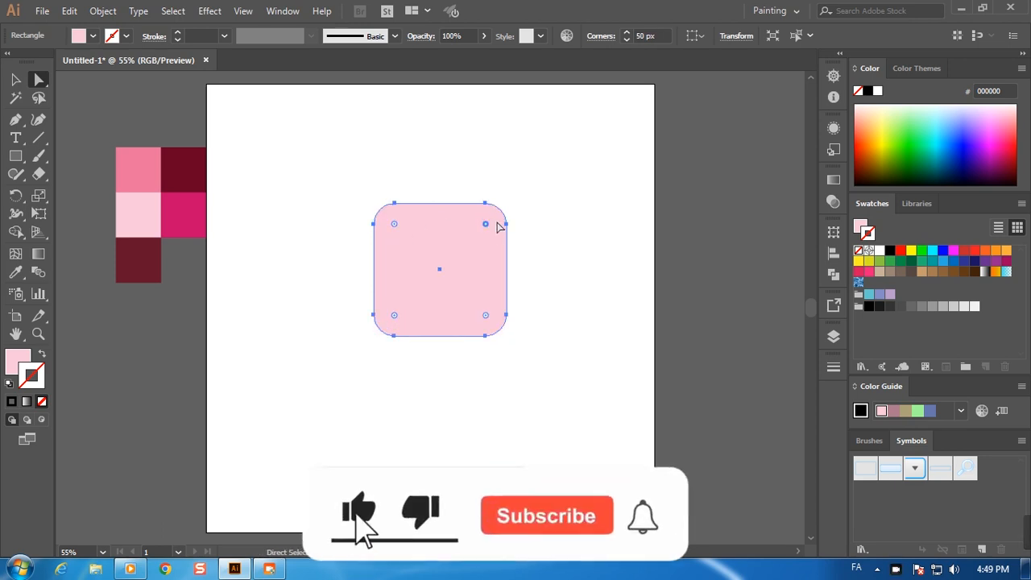
{"action": "left_click_drag", "start_coordinate": [487, 229], "coordinate": [606, 181]}
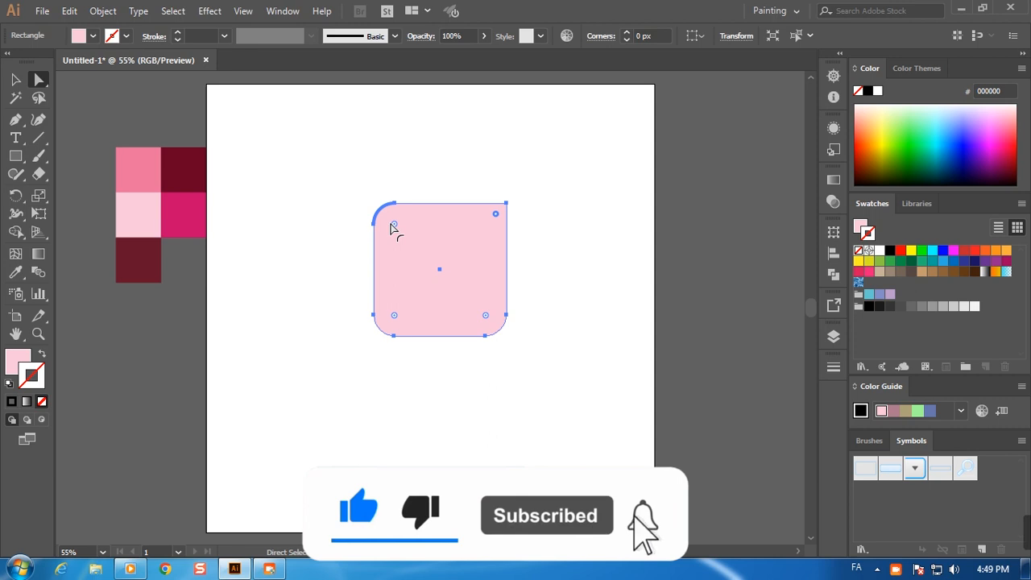
{"action": "left_click_drag", "start_coordinate": [393, 228], "coordinate": [313, 198]}
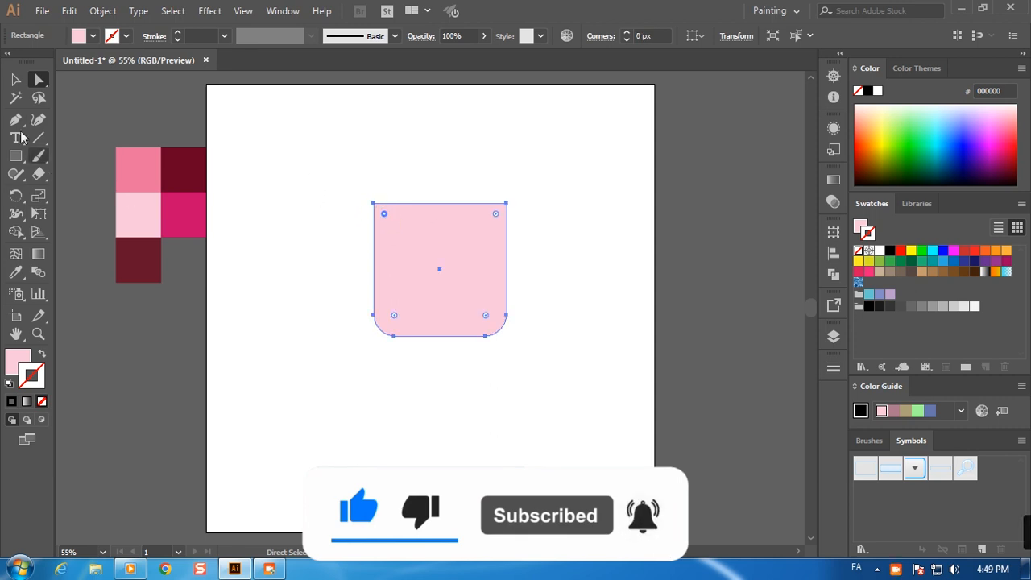
Draw a thin rectangle slightly wider than the body across its upper edge and fill it with the palette's medium pink
{"action": "key", "text": "m"}
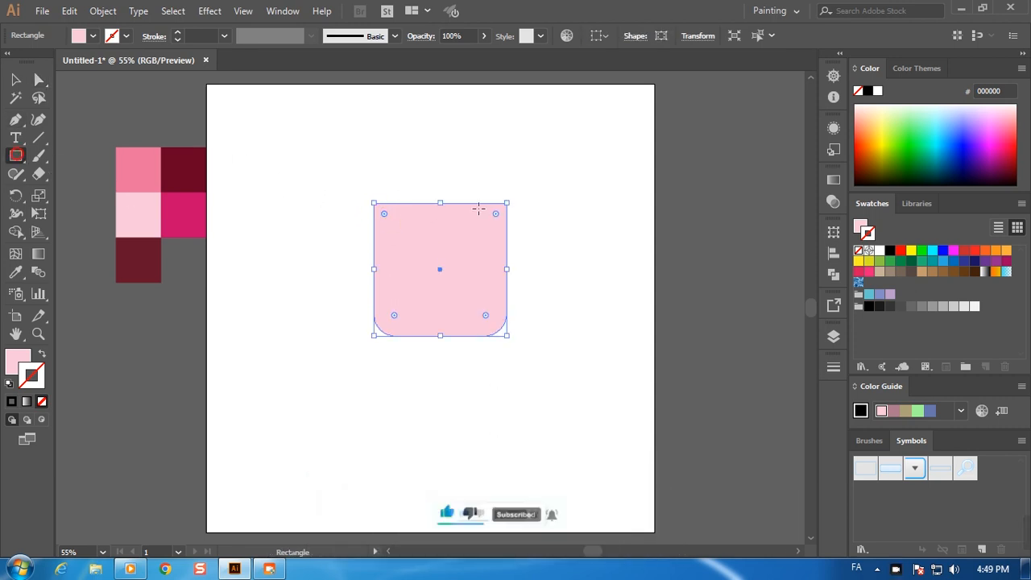
{"action": "left_click_drag", "start_coordinate": [516, 192], "coordinate": [363, 207]}
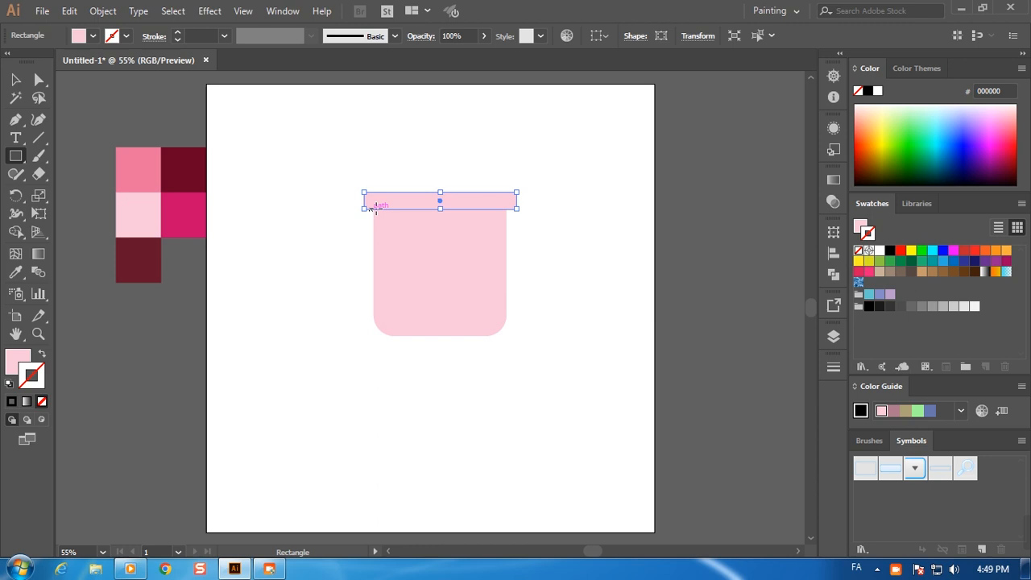
{"action": "left_click_drag", "start_coordinate": [441, 193], "coordinate": [435, 187]}
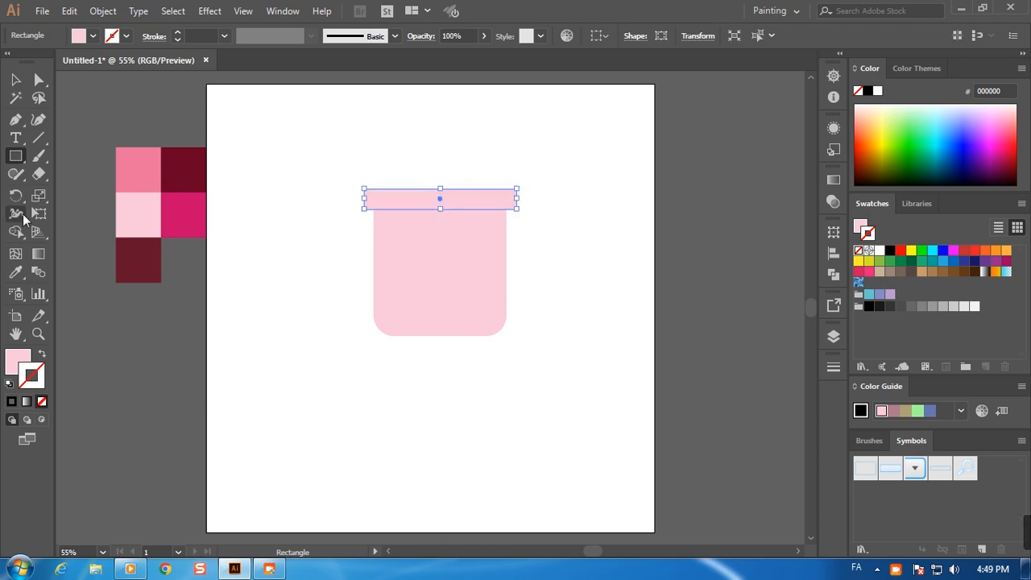
{"action": "left_click", "coordinate": [17, 271]}
{"action": "left_click", "coordinate": [153, 173]}
Make the medium-pink strip slightly taller and fully round its ends with a corner radius of about 29 px
{"action": "left_click", "coordinate": [39, 78]}
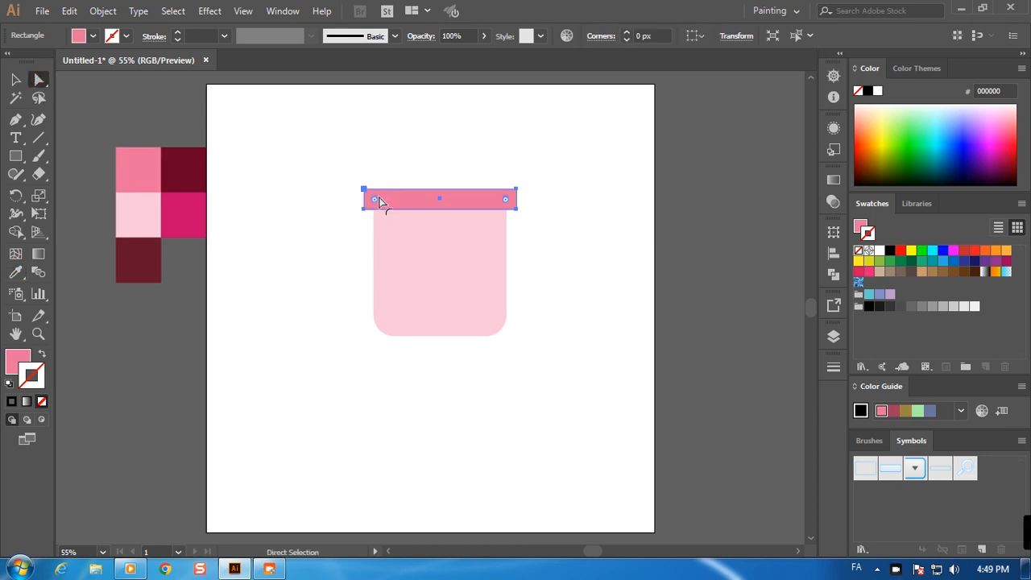
{"action": "left_click", "coordinate": [16, 78]}
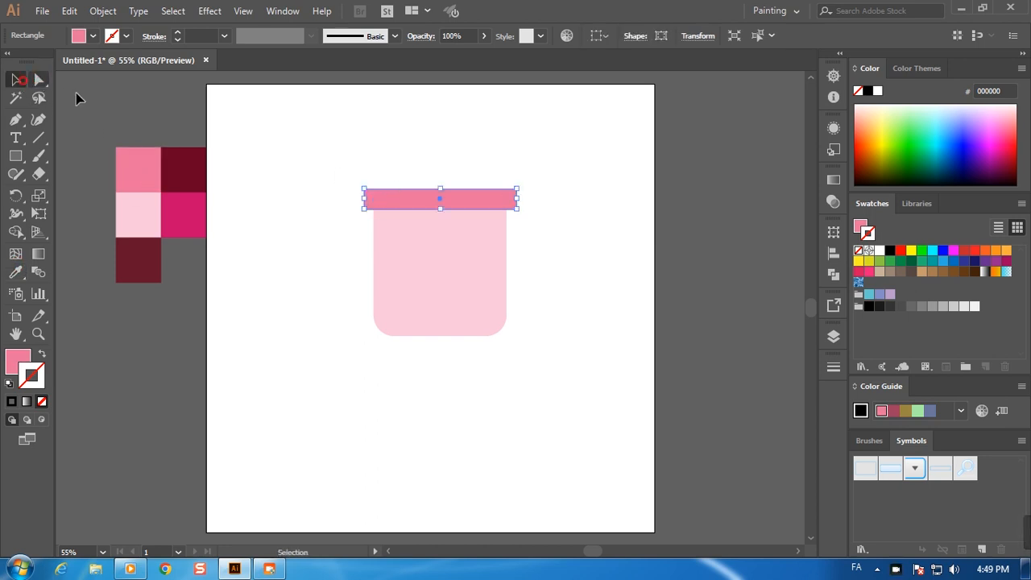
{"action": "left_click_drag", "start_coordinate": [440, 190], "coordinate": [440, 185]}
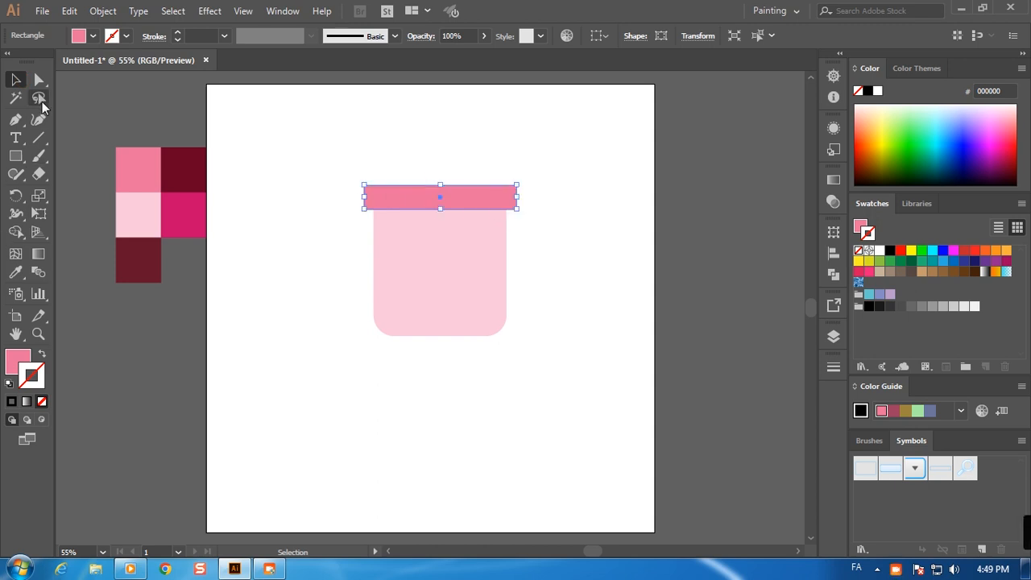
{"action": "left_click", "coordinate": [38, 80]}
{"action": "left_click_drag", "start_coordinate": [378, 197], "coordinate": [397, 226]}
{"action": "left_click", "coordinate": [331, 241]}
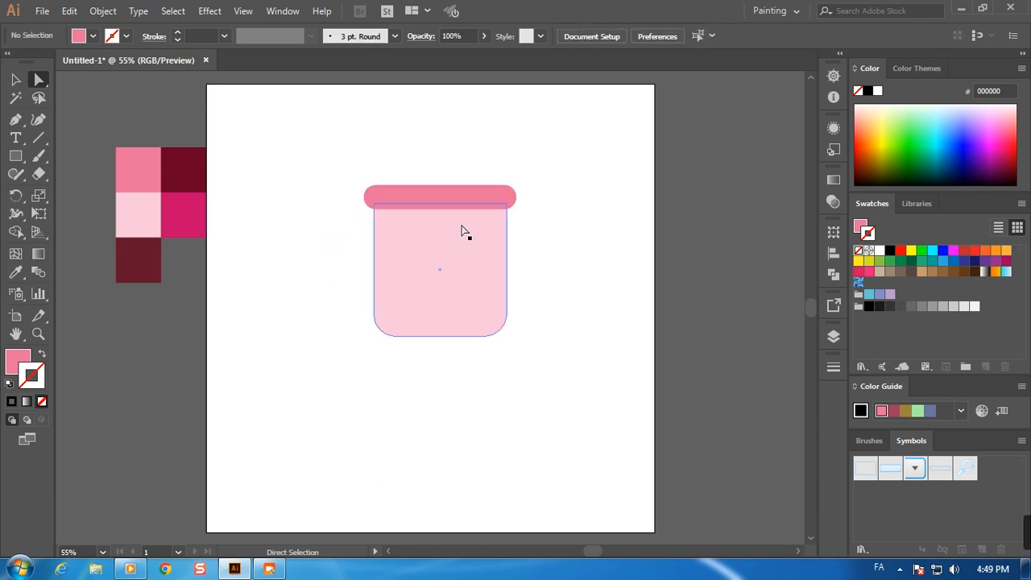
Move the rounded strip down slightly so it covers the upper edge of the light-pink body
{"action": "left_click", "coordinate": [466, 198]}
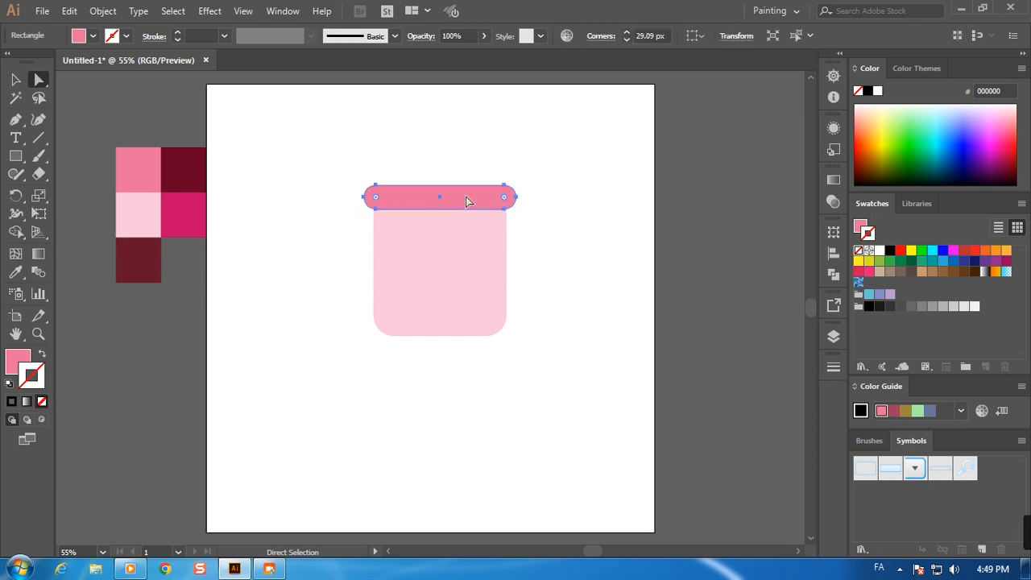
{"action": "left_click_drag", "start_coordinate": [462, 195], "coordinate": [463, 203]}
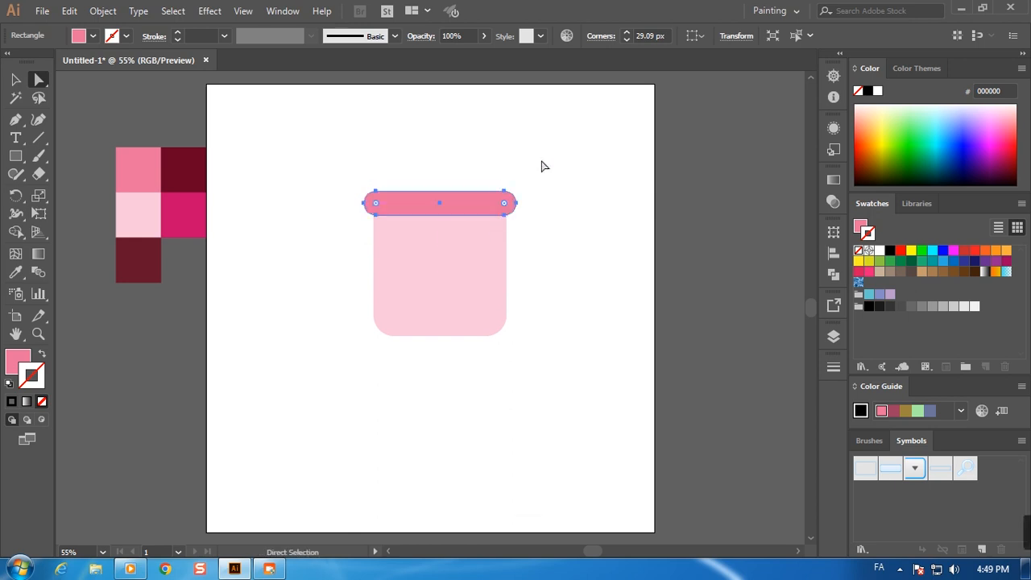
{"action": "left_click", "coordinate": [550, 158]}
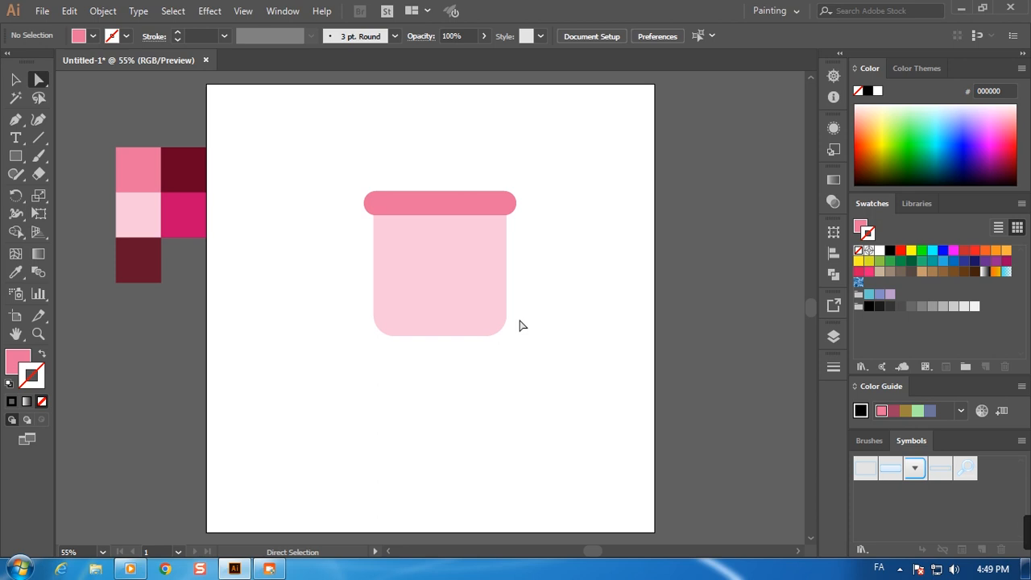
Try to narrow the rounded strip evenly about its centre
{"action": "scroll", "coordinate": [520, 326], "scroll_direction": "up", "scroll_amount": 2}
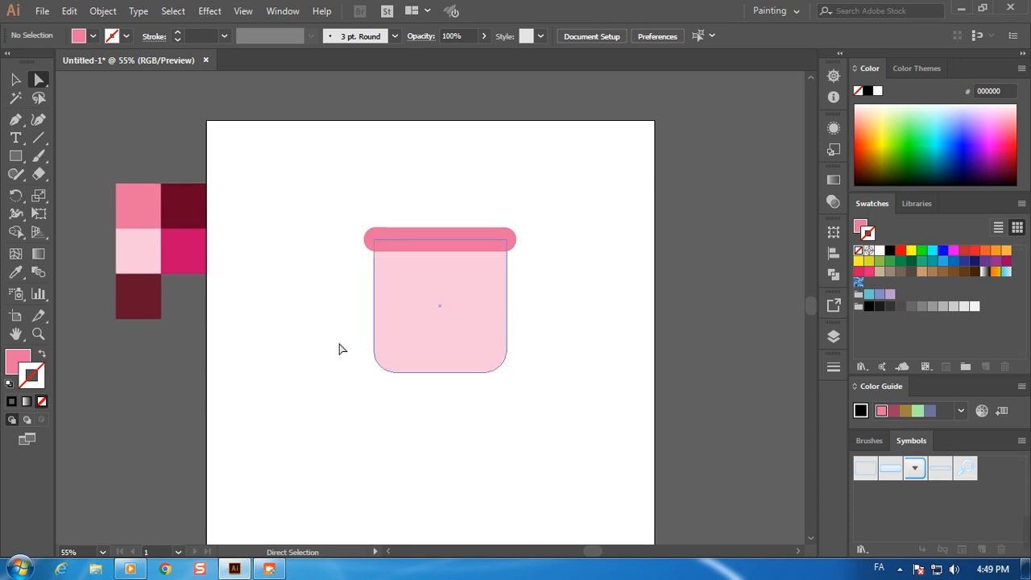
{"action": "left_click", "coordinate": [443, 348]}
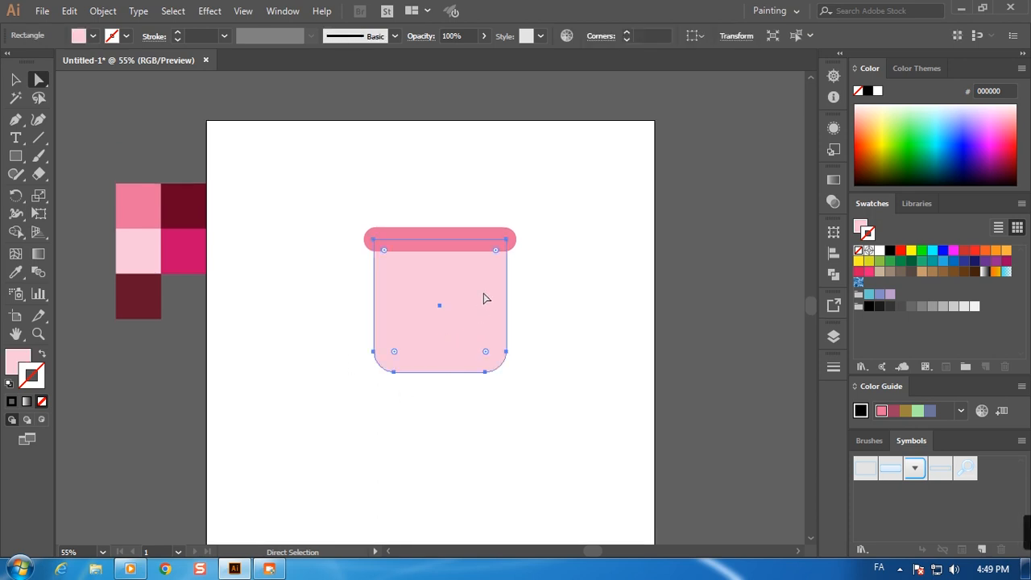
{"action": "left_click", "coordinate": [16, 79]}
{"action": "left_click", "coordinate": [594, 255]}
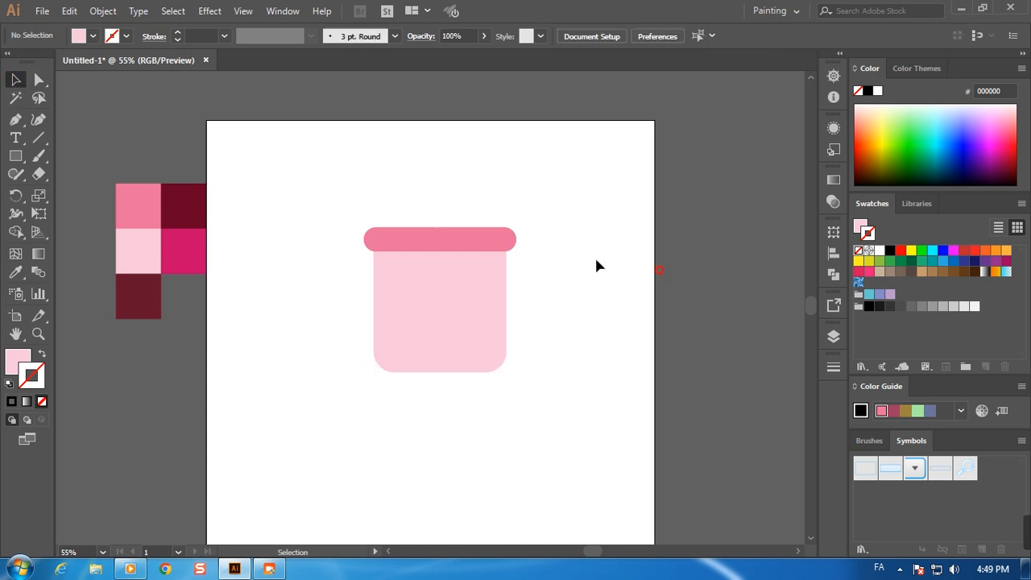
{"action": "left_click", "coordinate": [490, 241]}
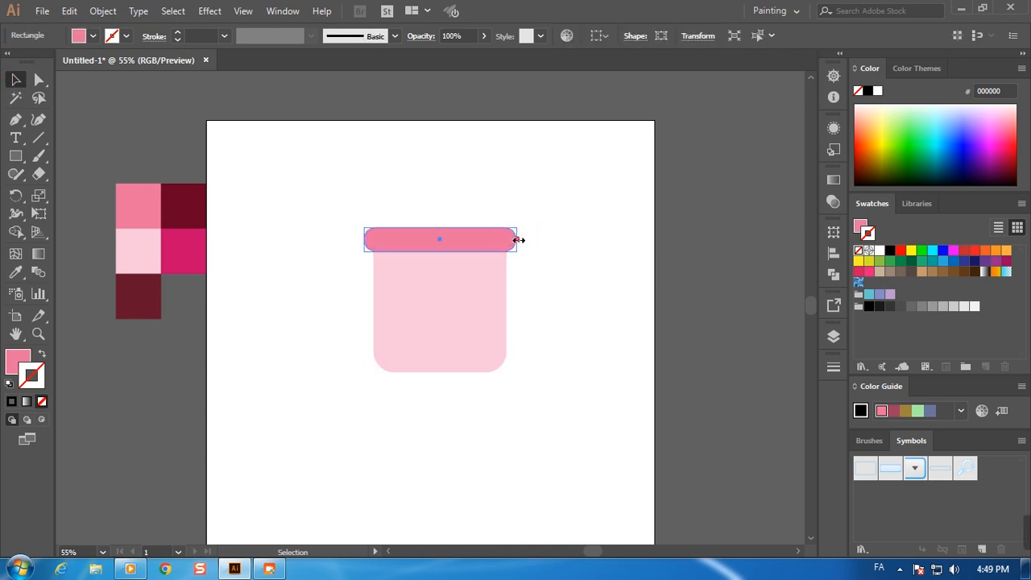
{"action": "left_click_drag", "start_coordinate": [516, 241], "coordinate": [514, 241]}
{"action": "left_click", "coordinate": [548, 223]}
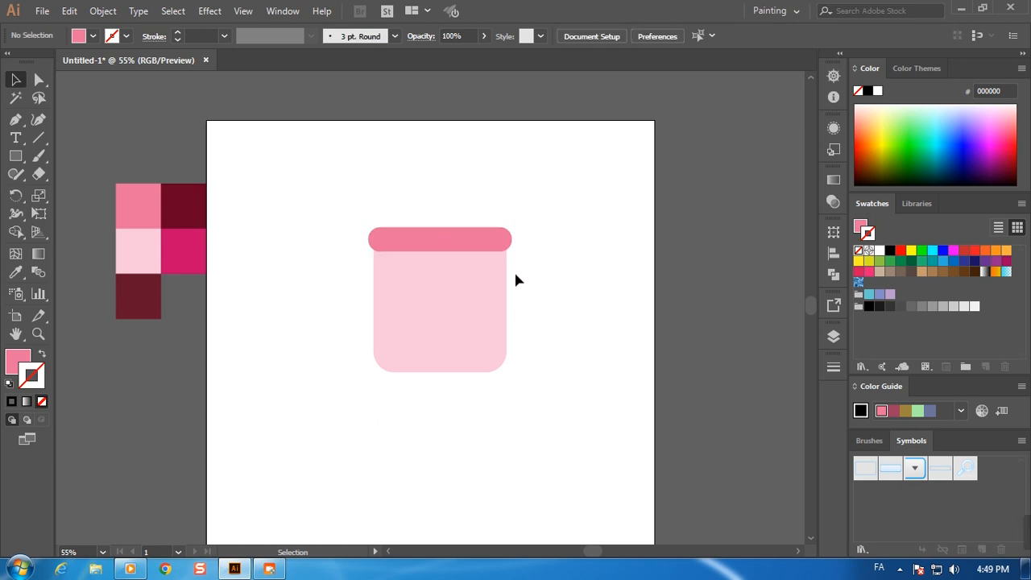
{"action": "key", "text": "ctrl+z"}
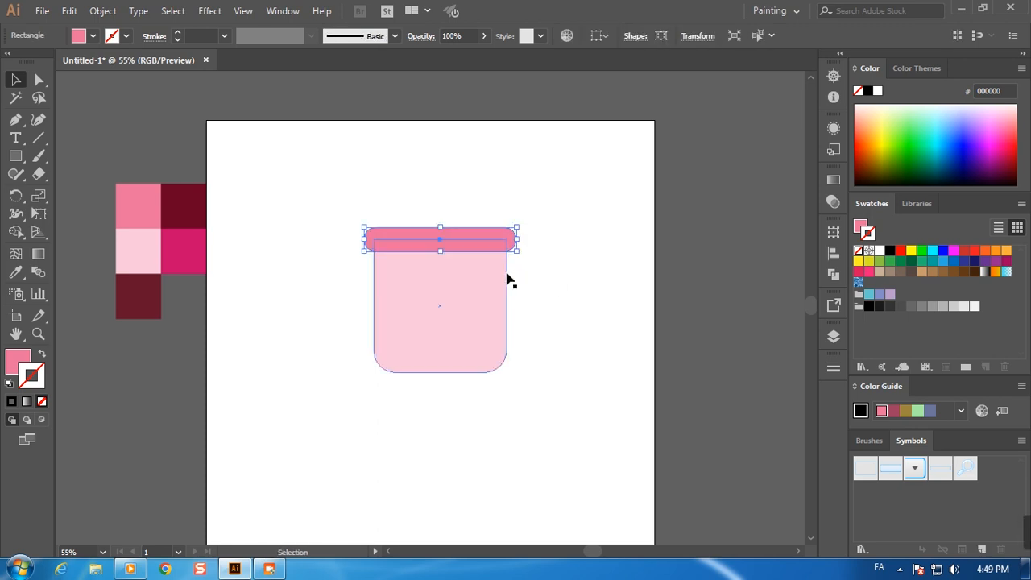
Shorten the light-pink body slightly by raising its lower edge
{"action": "left_click", "coordinate": [476, 319]}
{"action": "left_click_drag", "start_coordinate": [443, 373], "coordinate": [447, 356]}
{"action": "left_click", "coordinate": [542, 326]}
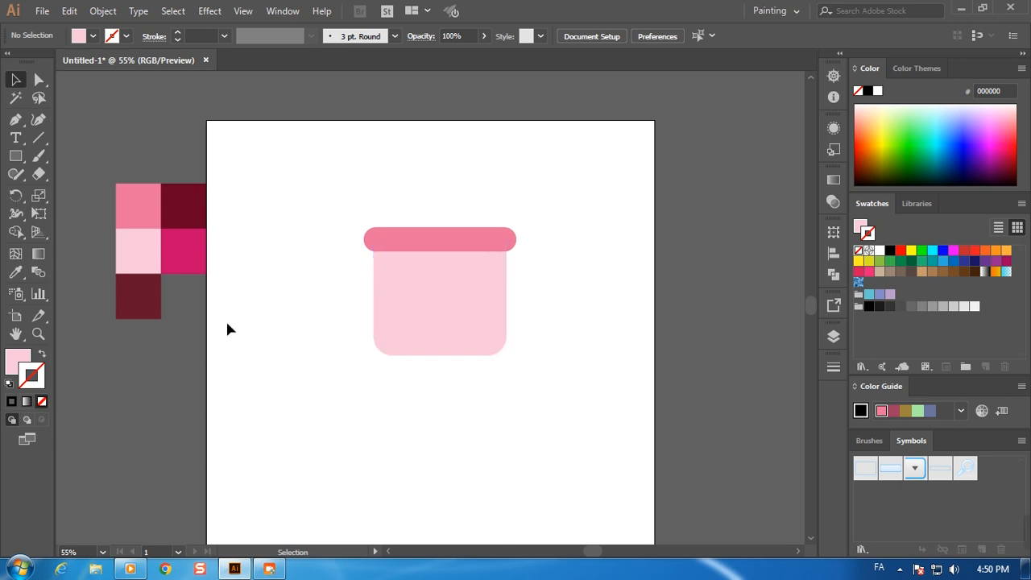
Draw a circle about 102 px wide in the lower middle of the body and fill it with the lowest palette maroon
{"action": "left_click", "coordinate": [15, 157]}
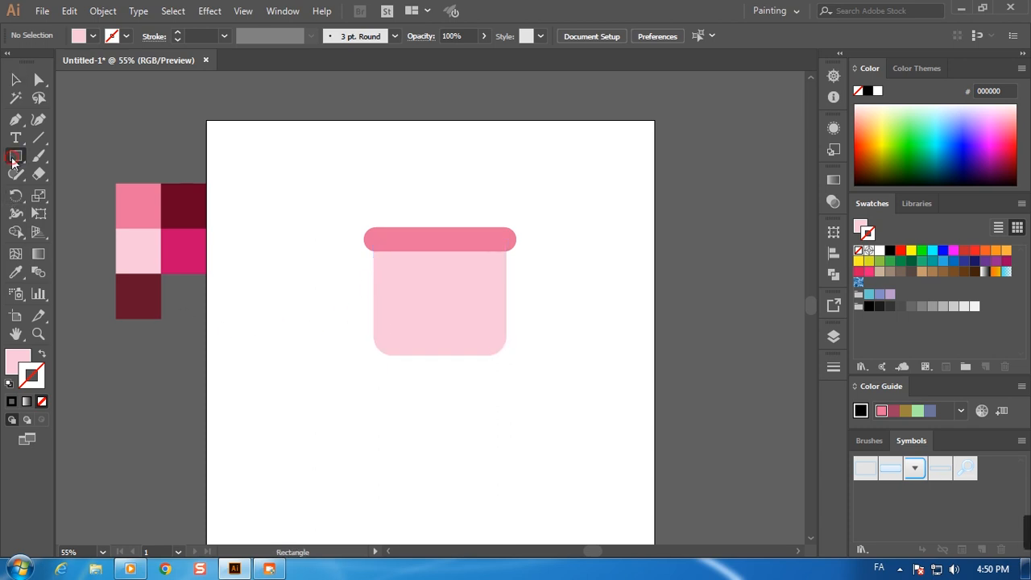
{"action": "left_click", "coordinate": [18, 159]}
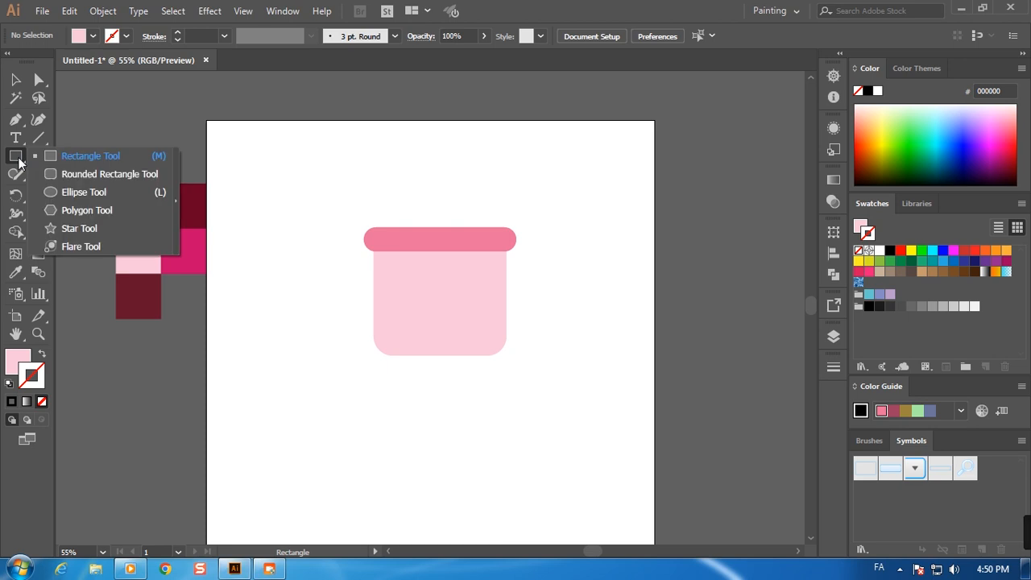
{"action": "left_click", "coordinate": [65, 193]}
{"action": "left_click_drag", "start_coordinate": [435, 313], "coordinate": [451, 337]}
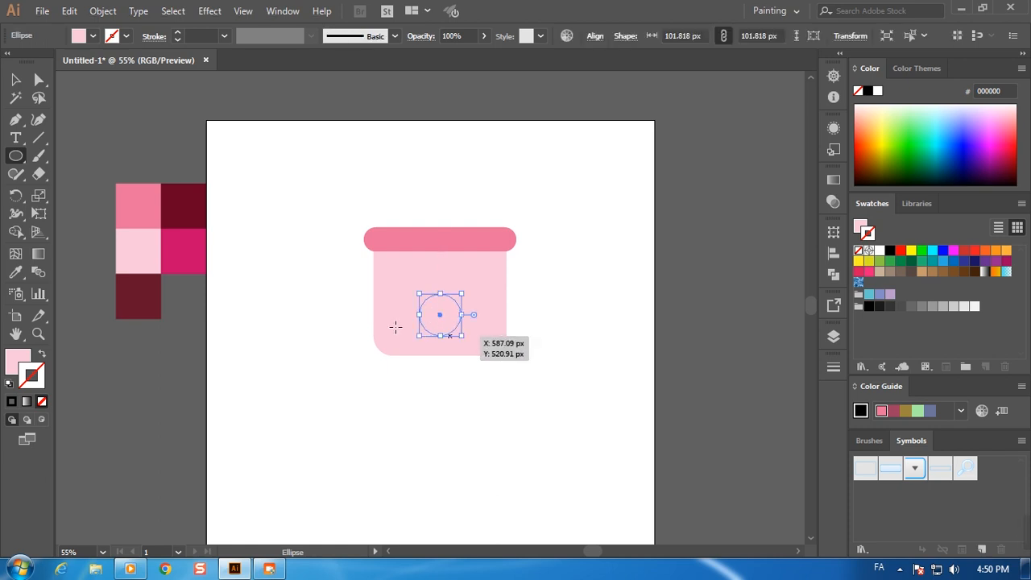
{"action": "left_click", "coordinate": [16, 275]}
{"action": "left_click", "coordinate": [153, 294]}
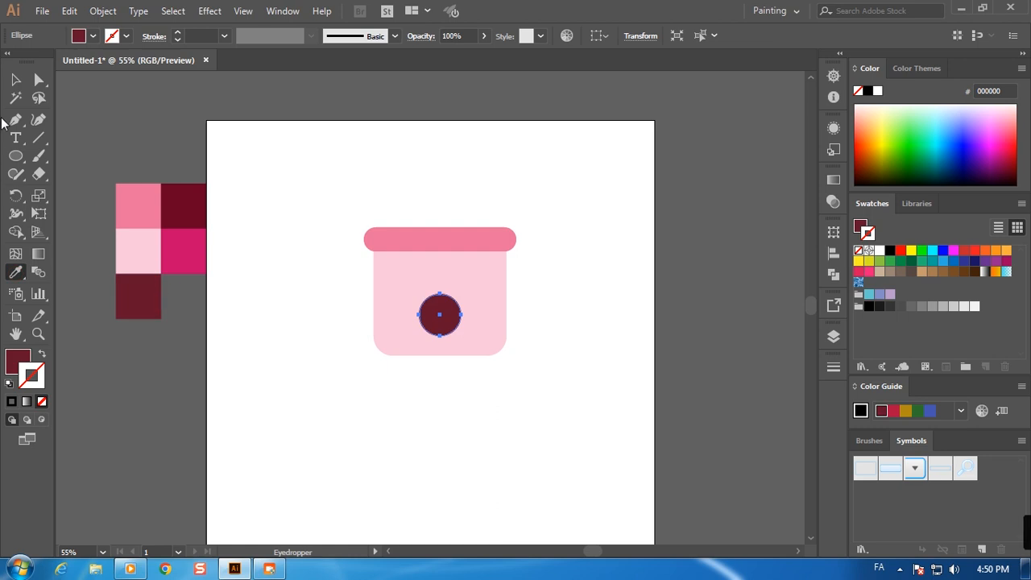
Cover the maroon circle's upper half with a rectangle and subtract it with Minus Front to form a half-circle mouth
{"action": "left_click_drag", "start_coordinate": [16, 156], "coordinate": [68, 154]}
{"action": "left_click_drag", "start_coordinate": [479, 288], "coordinate": [407, 315]}
{"action": "left_click", "coordinate": [15, 81]}
{"action": "left_click", "coordinate": [439, 324], "text": "shift"}
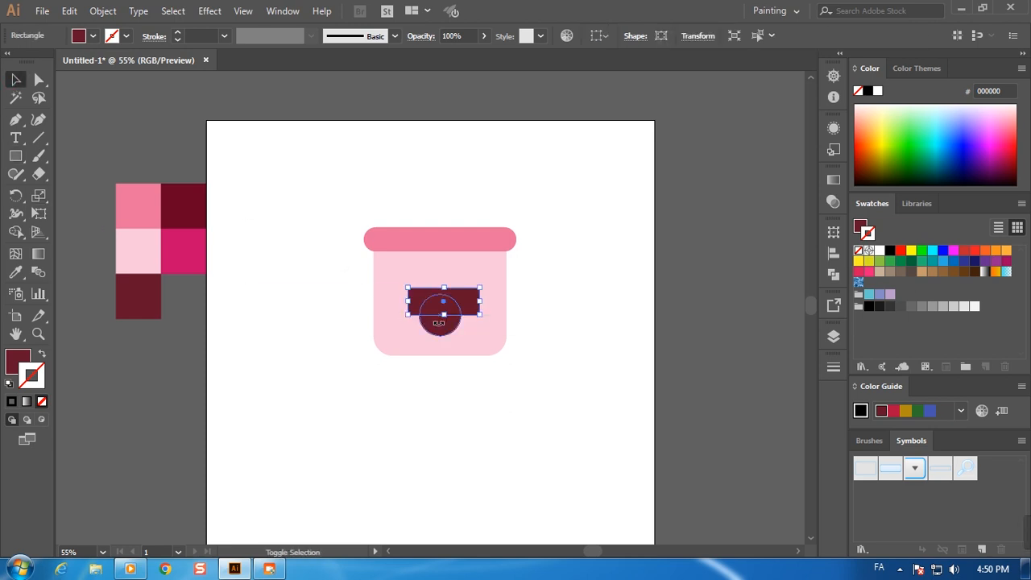
{"action": "left_click", "coordinate": [441, 330], "text": "shift"}
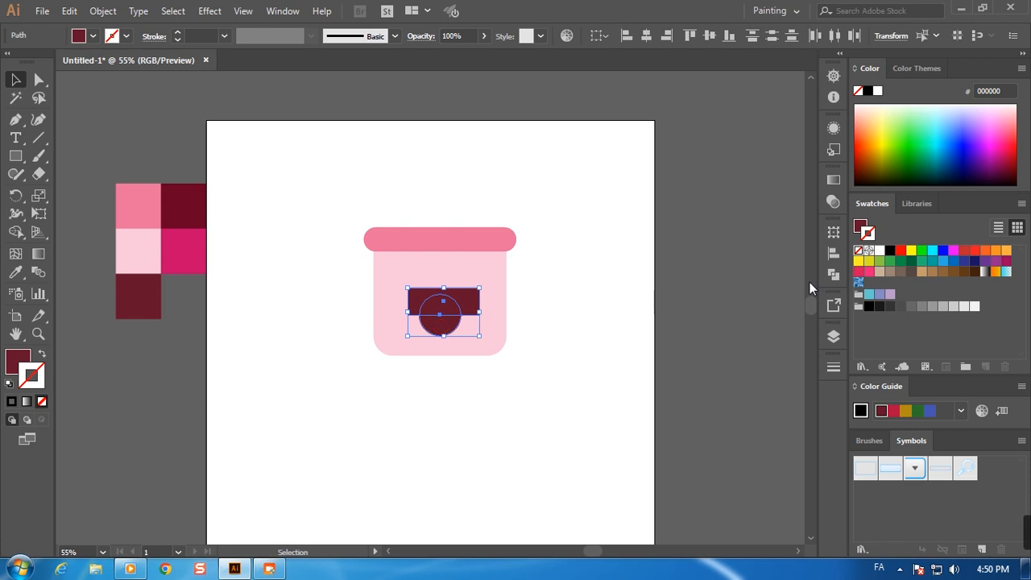
{"action": "left_click", "coordinate": [833, 275]}
{"action": "left_click", "coordinate": [687, 266]}
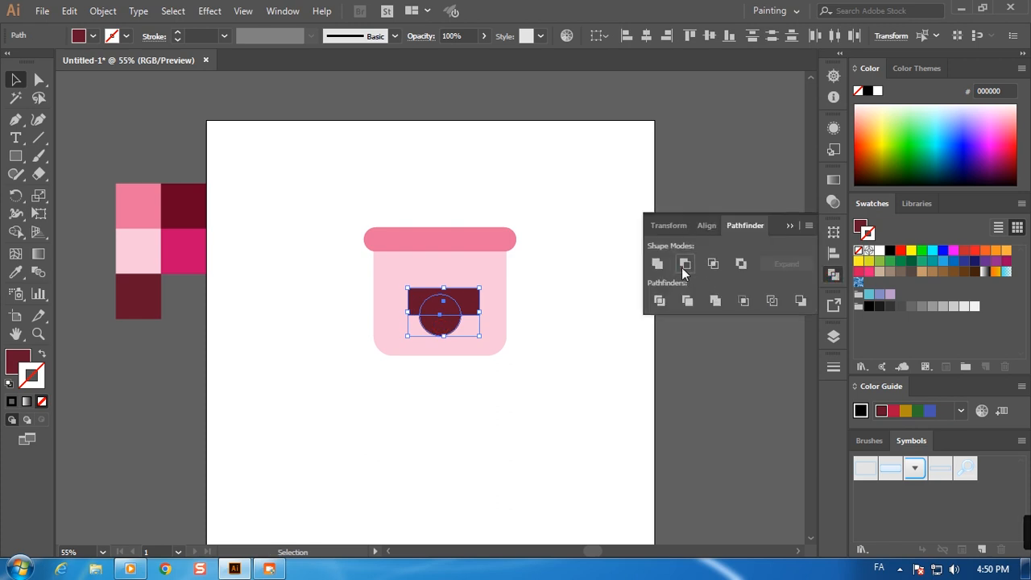
{"action": "mouse_move", "coordinate": [440, 332]}
{"action": "left_mouse_down"}
{"action": "mouse_move", "coordinate": [431, 332]}
{"action": "mouse_move", "coordinate": [441, 331]}
{"action": "left_mouse_up"}
{"action": "left_click", "coordinate": [563, 323]}
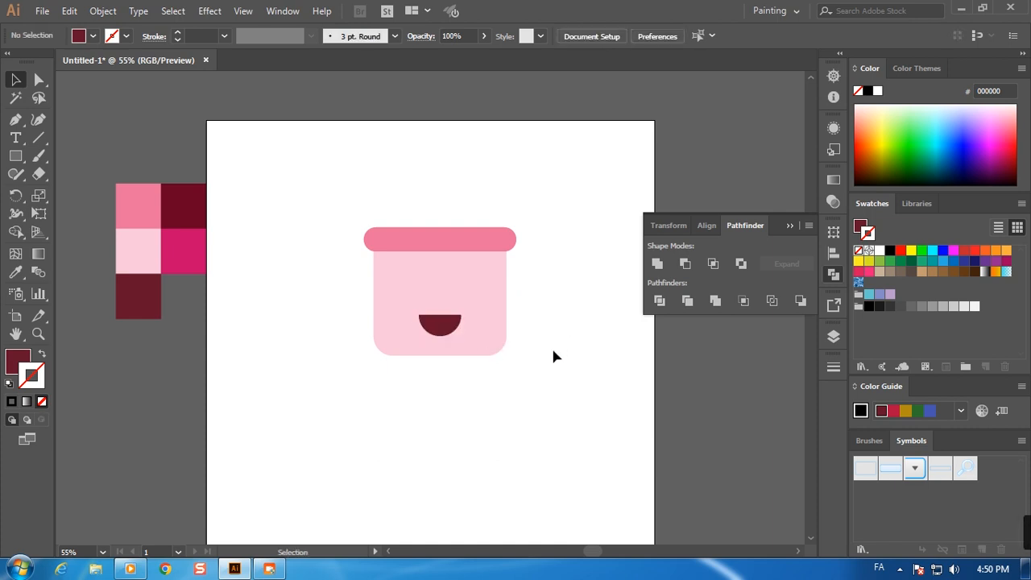
Draw a circle about 55 px wide over the mouth and fill it with the palette's medium pink
{"action": "left_click", "coordinate": [16, 164]}
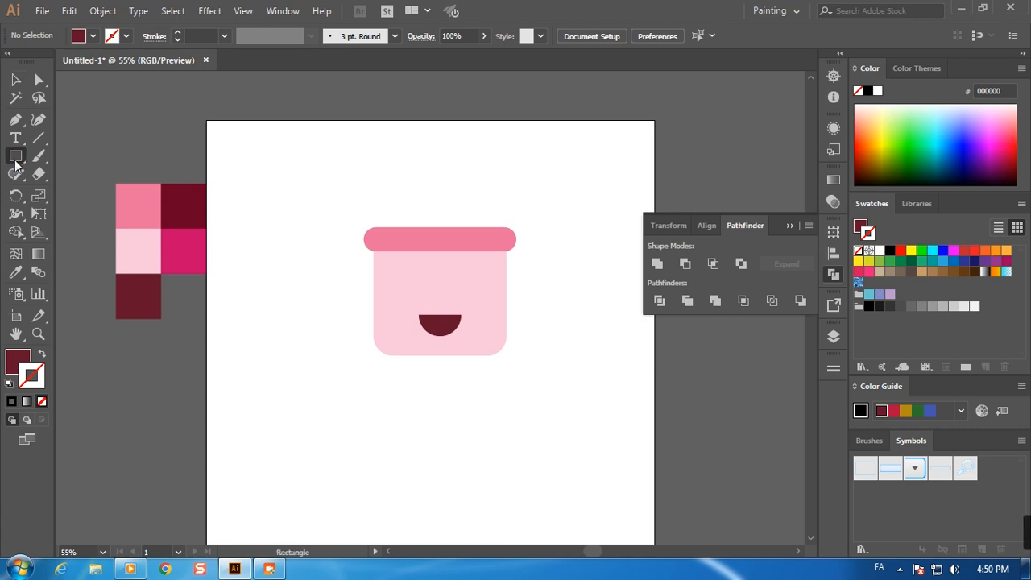
{"action": "left_click_drag", "start_coordinate": [15, 163], "coordinate": [58, 192]}
{"action": "left_click_drag", "start_coordinate": [439, 328], "coordinate": [451, 338]}
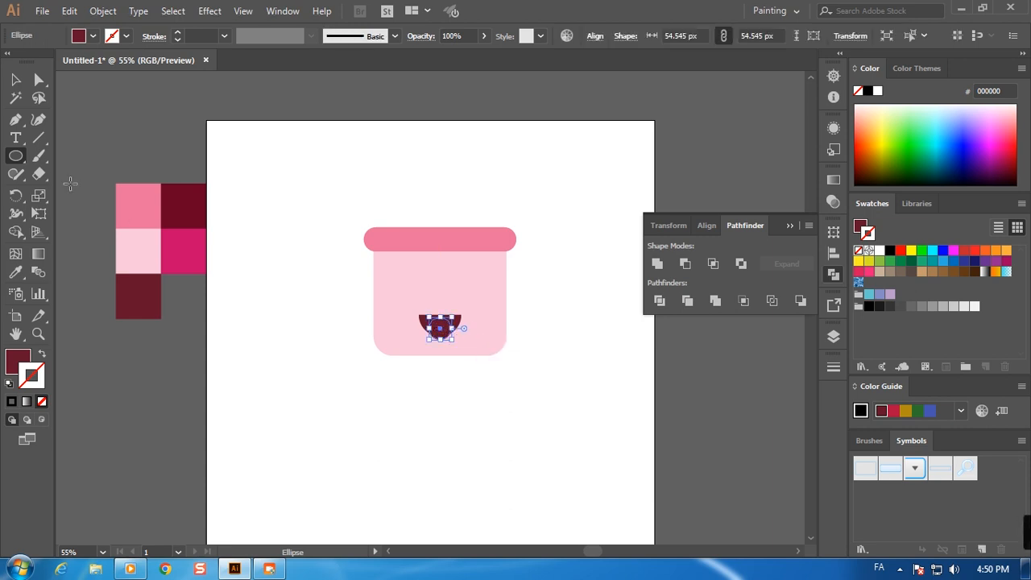
{"action": "left_click", "coordinate": [15, 272]}
{"action": "left_click", "coordinate": [191, 208]}
{"action": "left_click", "coordinate": [138, 290]}
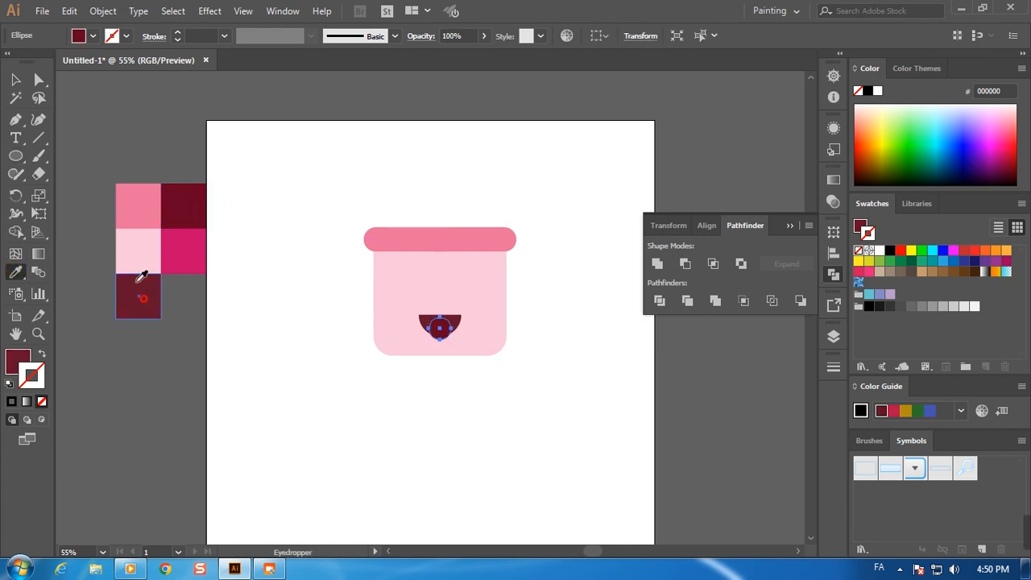
{"action": "left_click", "coordinate": [141, 250]}
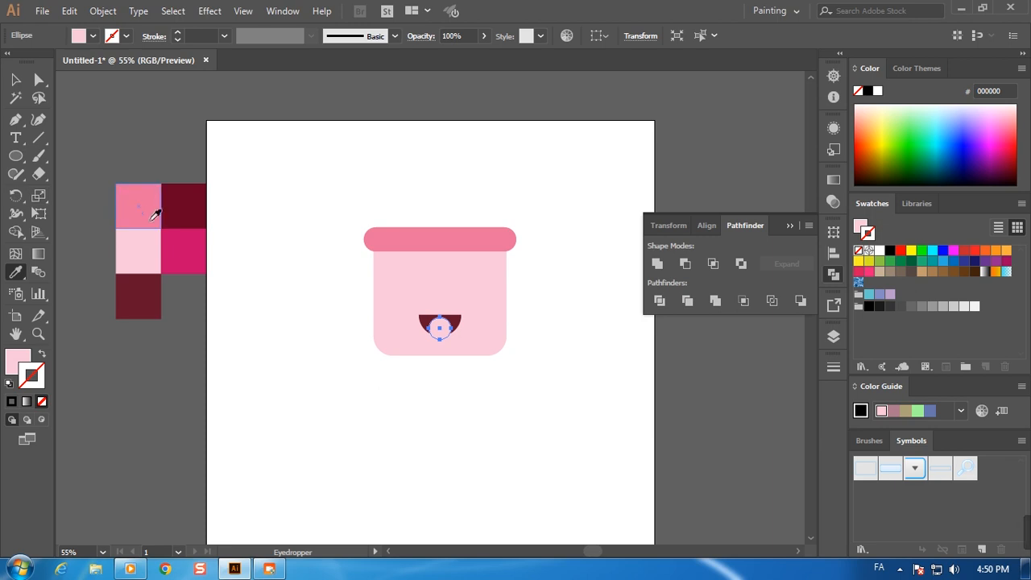
{"action": "left_click", "coordinate": [139, 256]}
{"action": "left_click", "coordinate": [145, 210]}
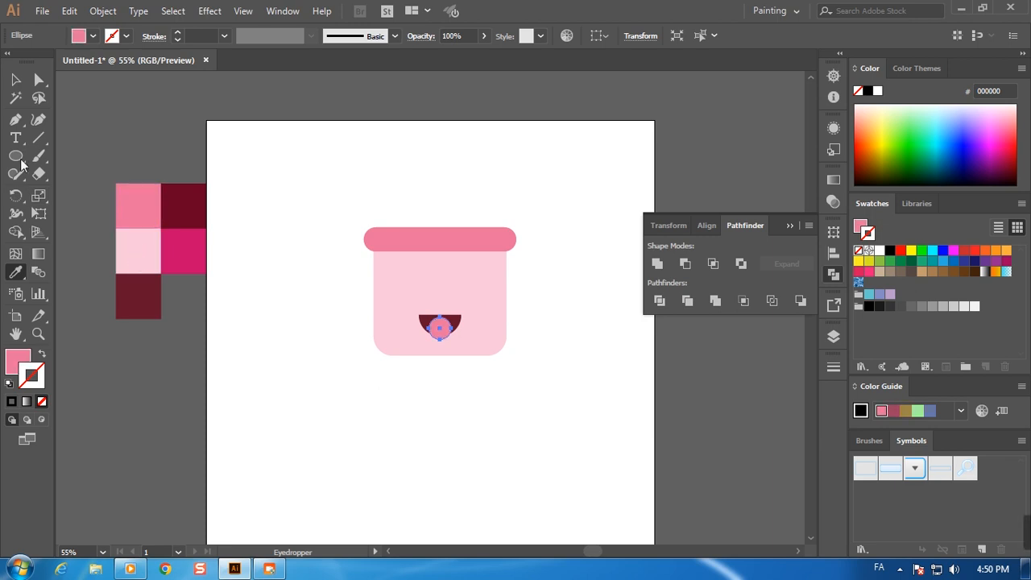
Move the small pink circle down so it extends past the mouth's lower edge like a tongue
{"action": "left_click", "coordinate": [15, 79]}
{"action": "left_click_drag", "start_coordinate": [445, 338], "coordinate": [440, 337]}
{"action": "left_click", "coordinate": [553, 382]}
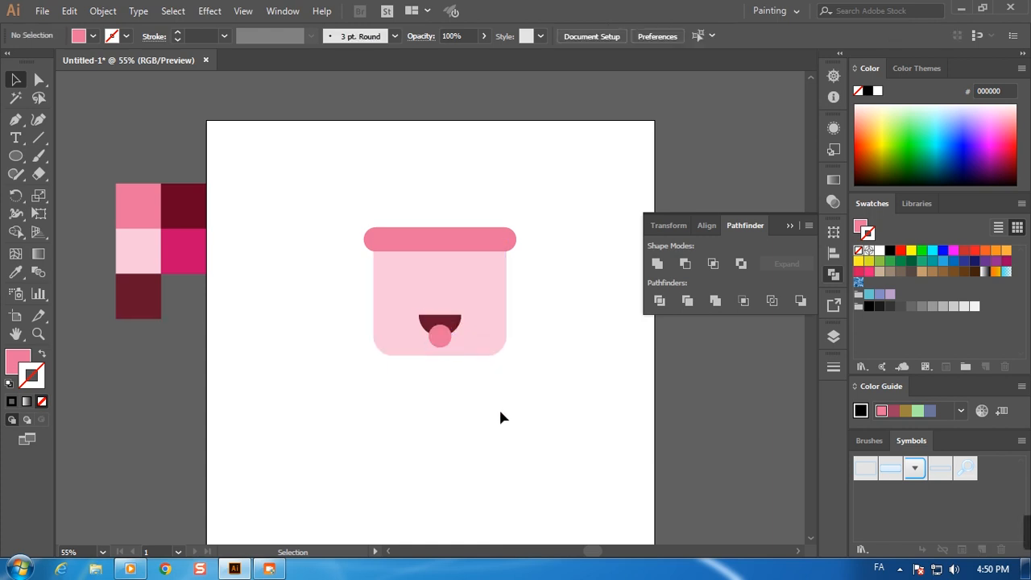
Recolour the tongue circle to the lighter pink E88BAF
{"action": "left_click", "coordinate": [443, 344]}
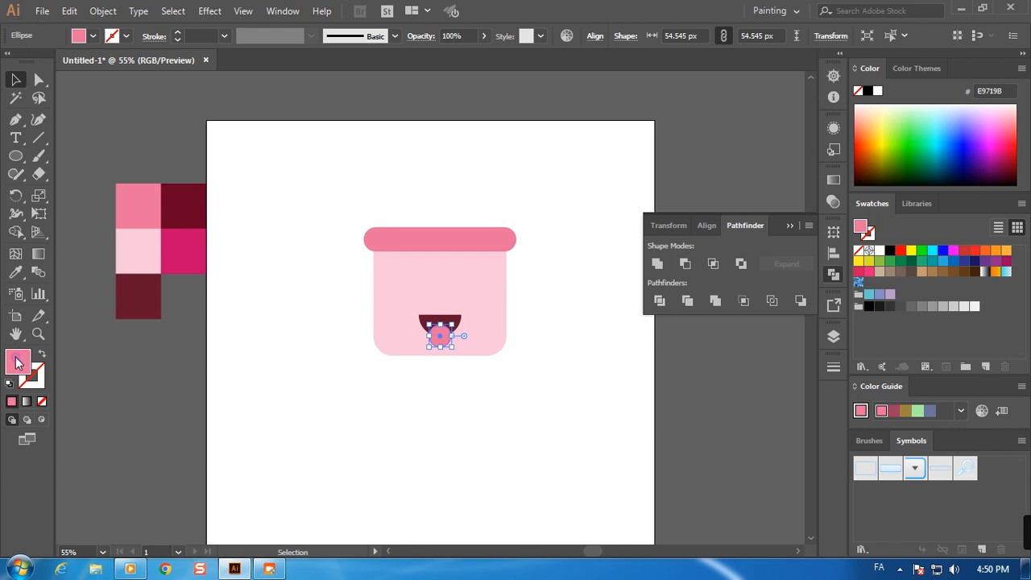
{"action": "double_click", "coordinate": [17, 359]}
{"action": "left_click_drag", "start_coordinate": [525, 366], "coordinate": [543, 207]}
{"action": "left_click", "coordinate": [651, 210]}
{"action": "double_click", "coordinate": [17, 372]}
{"action": "left_click_drag", "start_coordinate": [415, 201], "coordinate": [394, 199]}
{"action": "left_click", "coordinate": [681, 190]}
{"action": "left_click", "coordinate": [551, 286]}
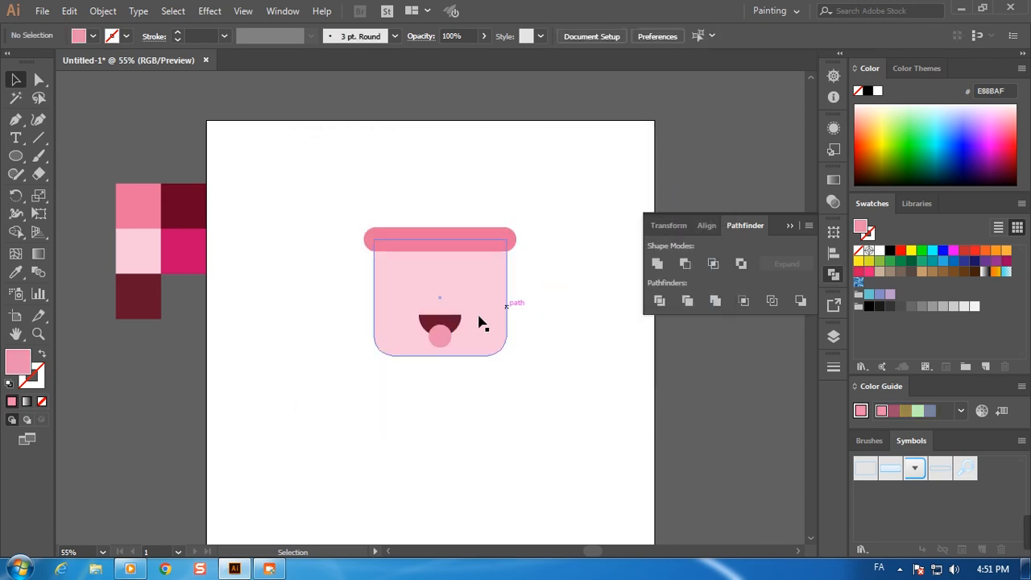
Enlarge the tongue circle from its centre to about 83 px wide
{"action": "left_click_drag", "start_coordinate": [442, 342], "coordinate": [472, 322]}
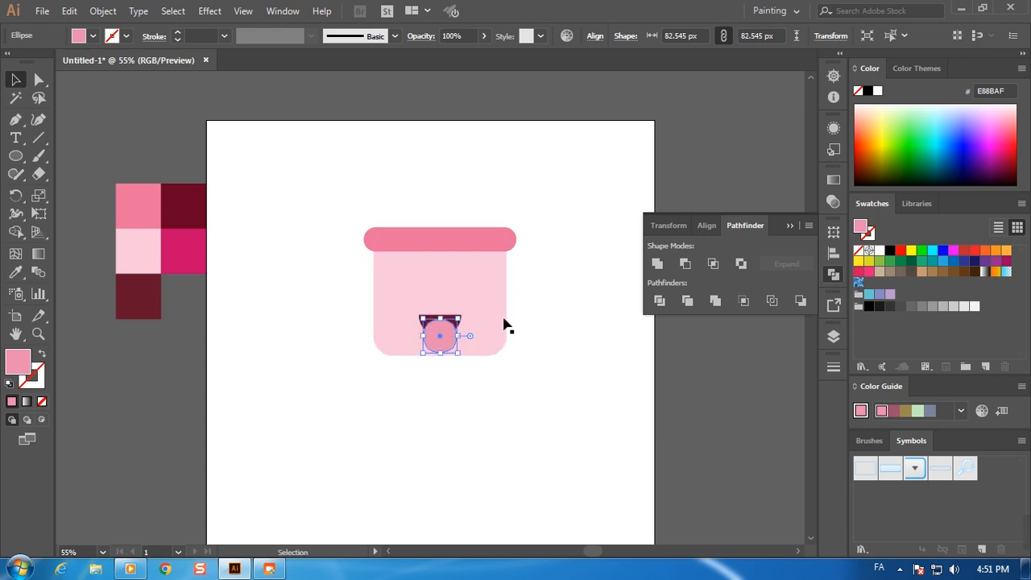
{"action": "left_click", "coordinate": [502, 364]}
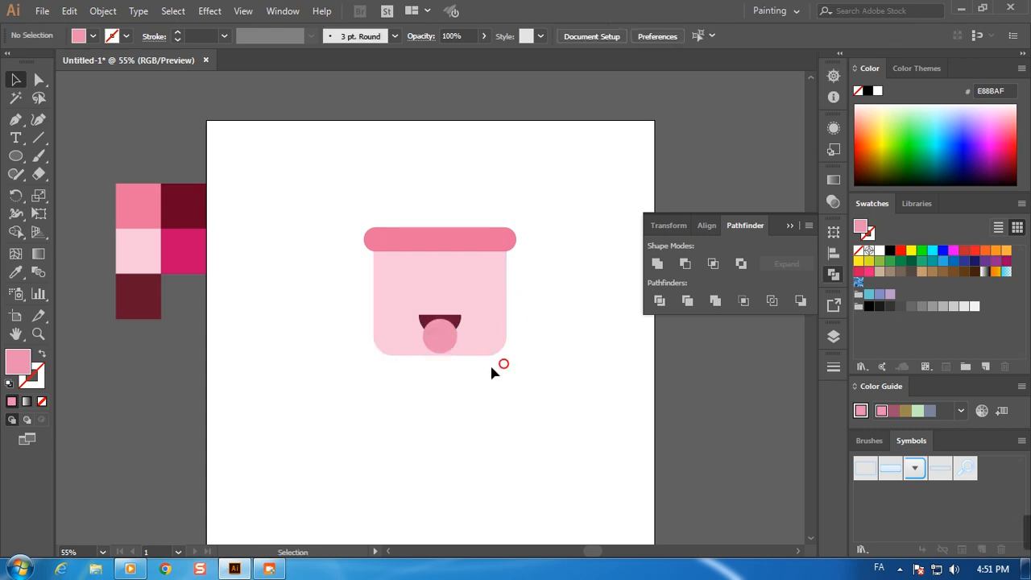
{"action": "left_click", "coordinate": [447, 350]}
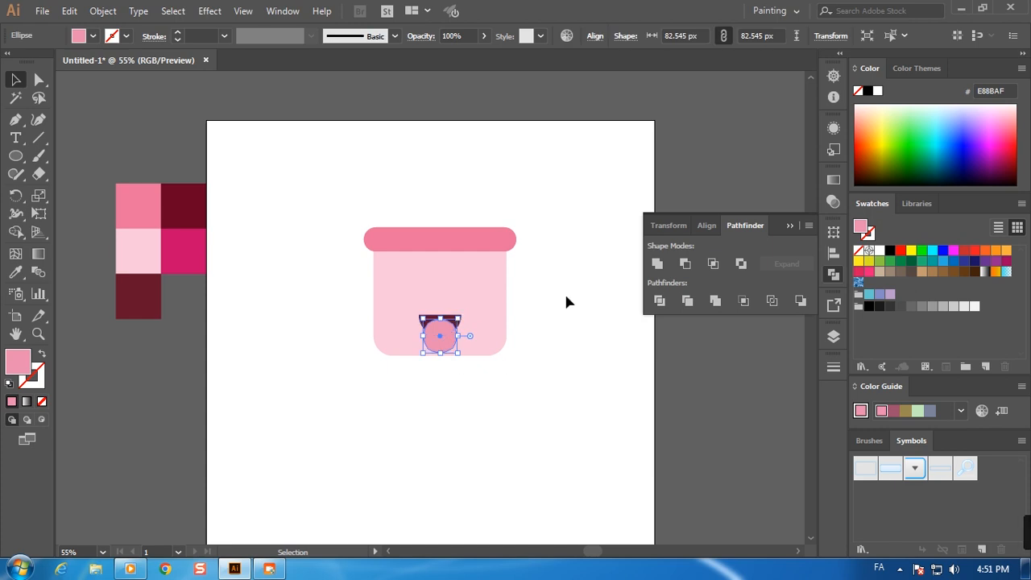
{"action": "left_click", "coordinate": [566, 297]}
Copy the half-circle mouth, paste it in front, and intersect the copy with the tongue circle to clip the tongue inside the mouth
{"action": "left_click", "coordinate": [458, 325]}
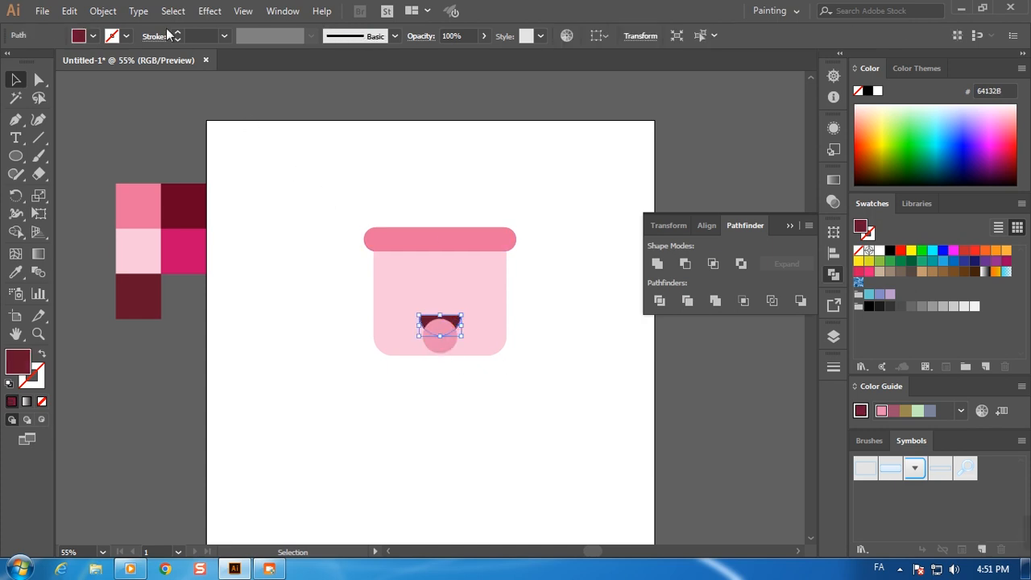
{"action": "left_click", "coordinate": [70, 11]}
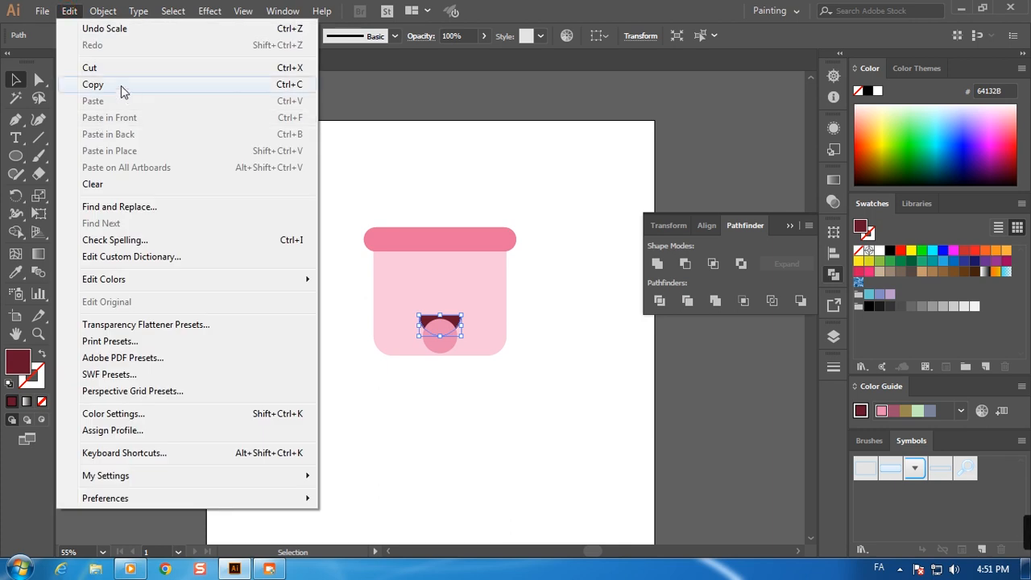
{"action": "left_click", "coordinate": [121, 88]}
{"action": "left_click", "coordinate": [69, 10]}
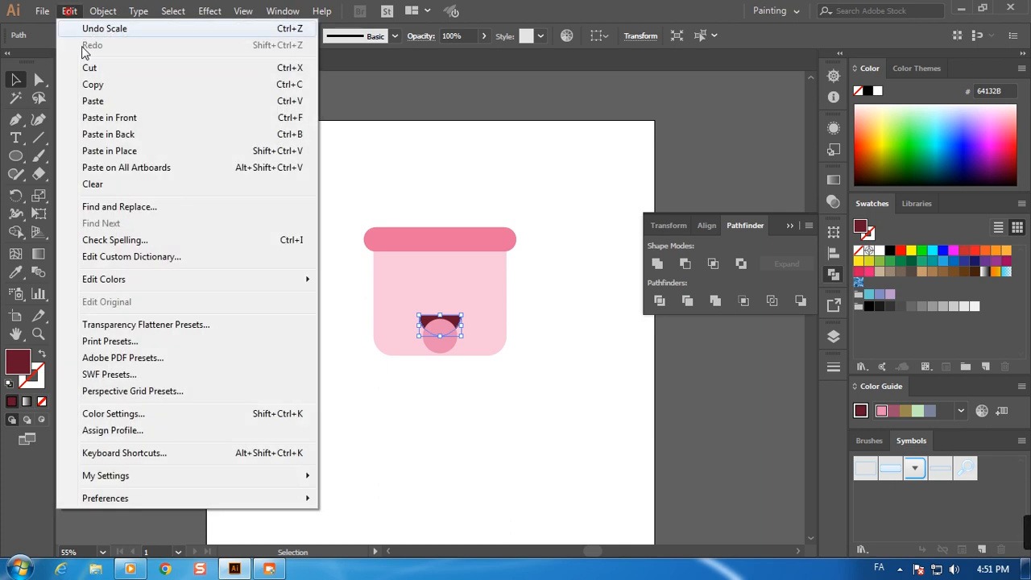
{"action": "left_click", "coordinate": [108, 118]}
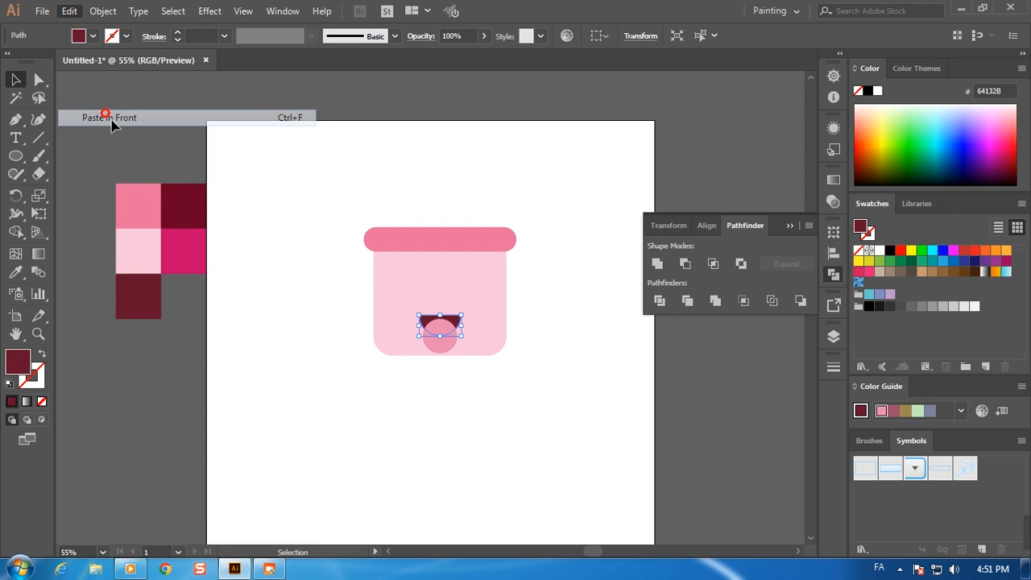
{"action": "left_click", "coordinate": [443, 355], "text": "shift"}
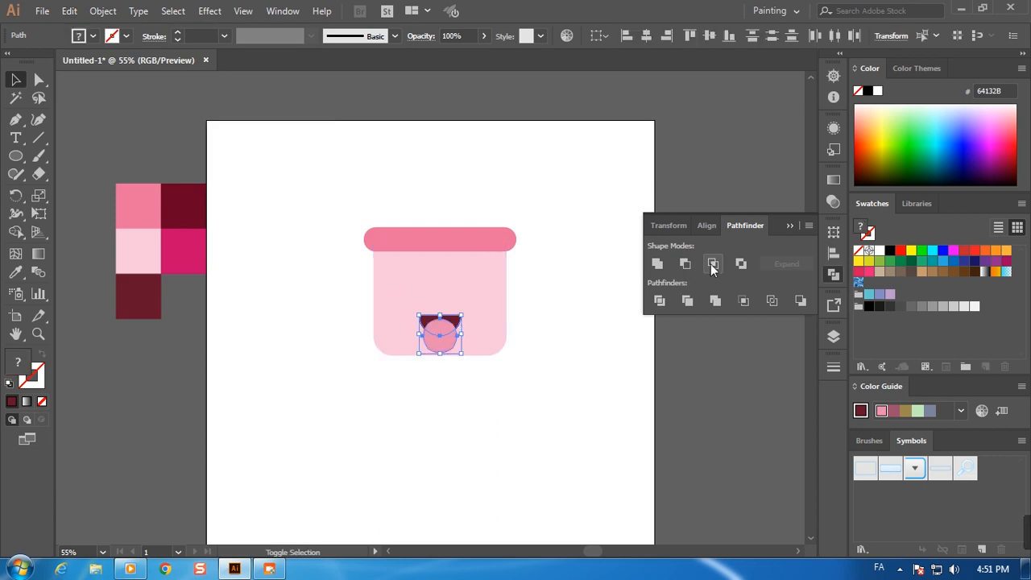
{"action": "left_click", "coordinate": [713, 264]}
{"action": "left_click", "coordinate": [594, 336]}
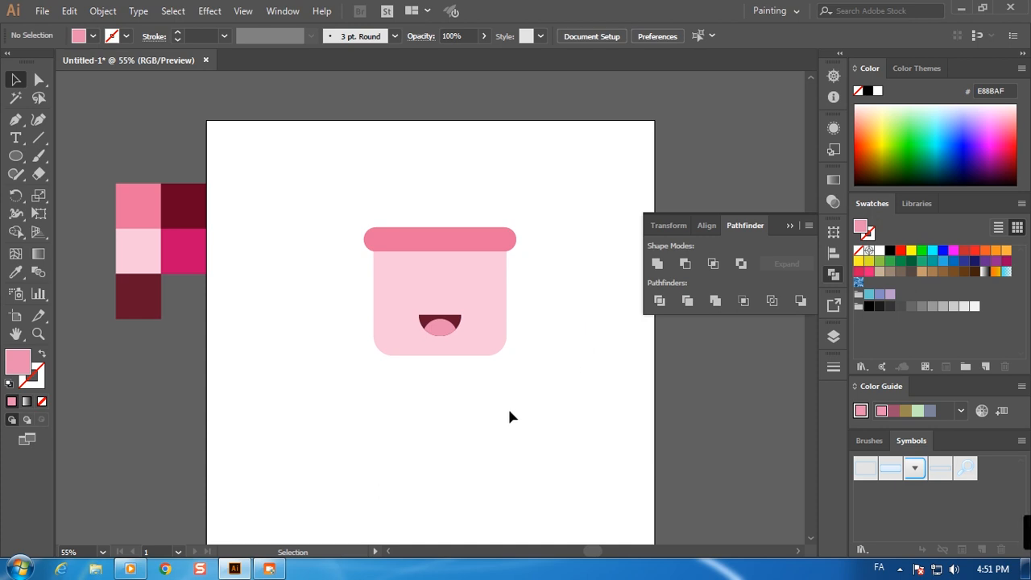
Draw two cheek circles about 41 px wide in the tongue's pink, one on each side of the mouth
{"action": "left_click", "coordinate": [16, 155]}
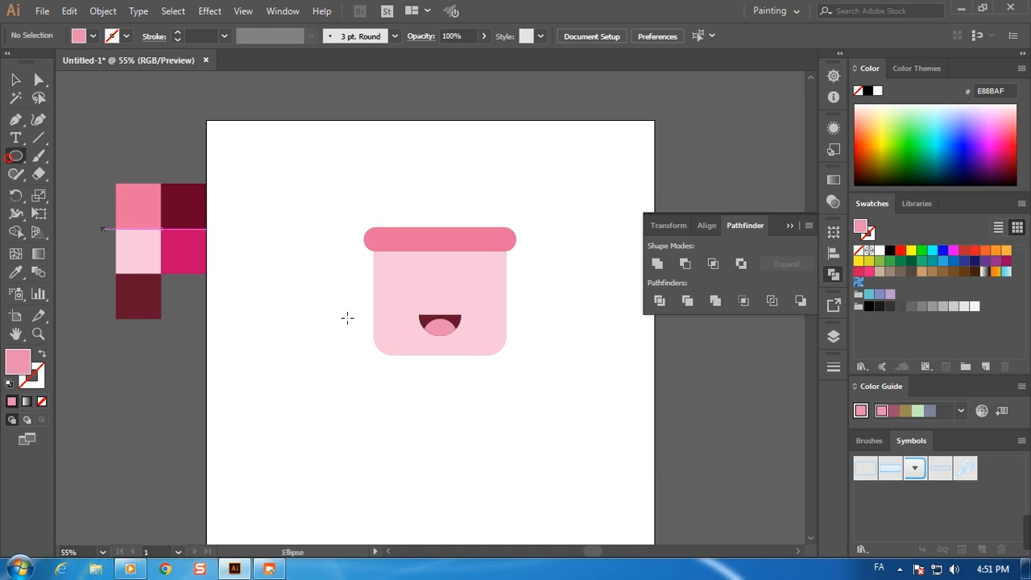
{"action": "left_click_drag", "start_coordinate": [395, 320], "coordinate": [403, 329]}
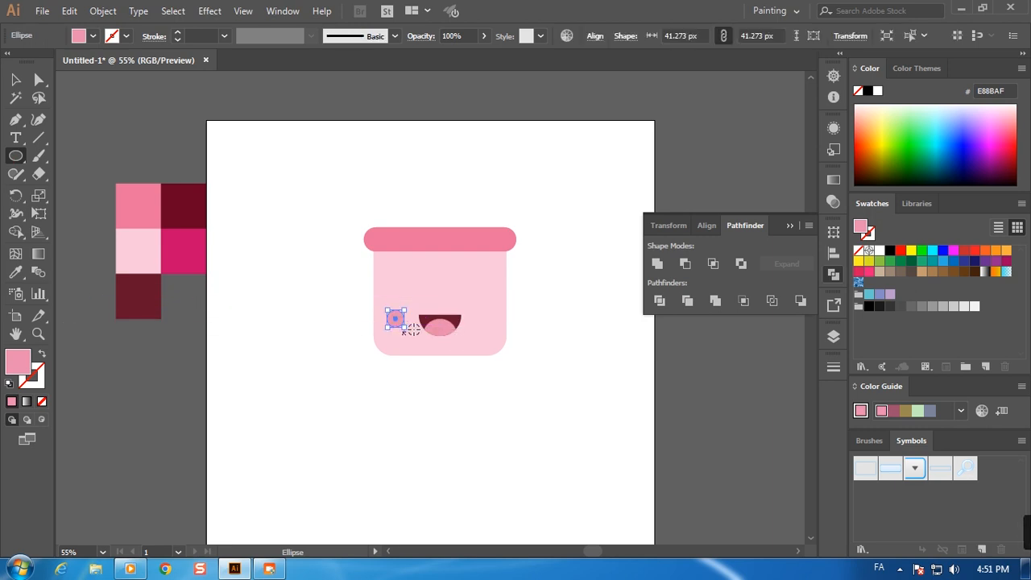
{"action": "left_click_drag", "start_coordinate": [495, 322], "coordinate": [487, 321]}
{"action": "left_click", "coordinate": [15, 79]}
{"action": "left_click_drag", "start_coordinate": [62, 156], "coordinate": [228, 301]}
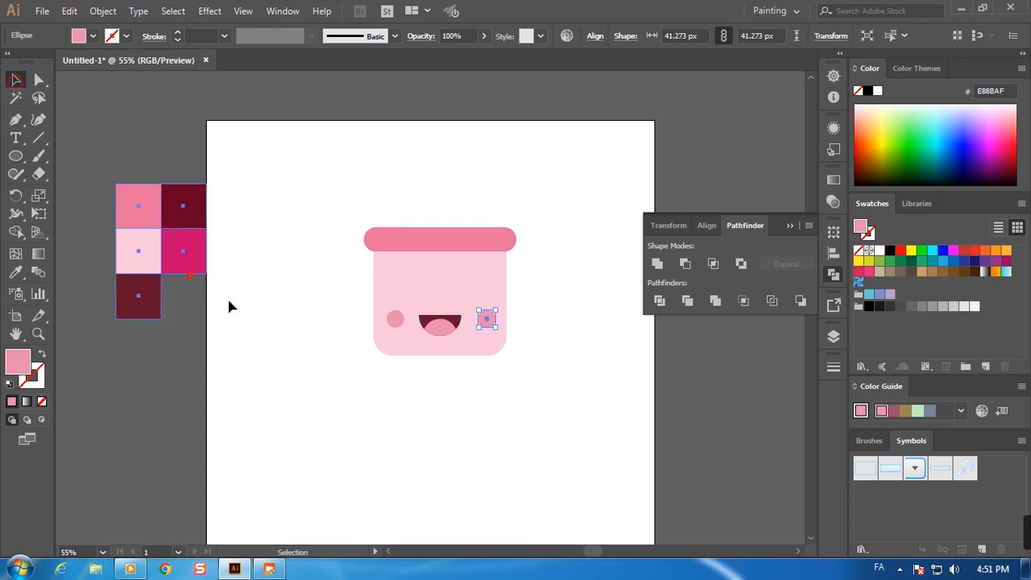
Shrink both cheek circles to about 32 px wide and place them slightly closer to the mouth
{"action": "left_click_drag", "start_coordinate": [489, 323], "coordinate": [398, 313]}
{"action": "left_click", "coordinate": [391, 322], "text": "shift"}
{"action": "left_click", "coordinate": [552, 354]}
{"action": "left_click_drag", "start_coordinate": [482, 320], "coordinate": [488, 320]}
{"action": "left_click_drag", "start_coordinate": [402, 321], "coordinate": [391, 318]}
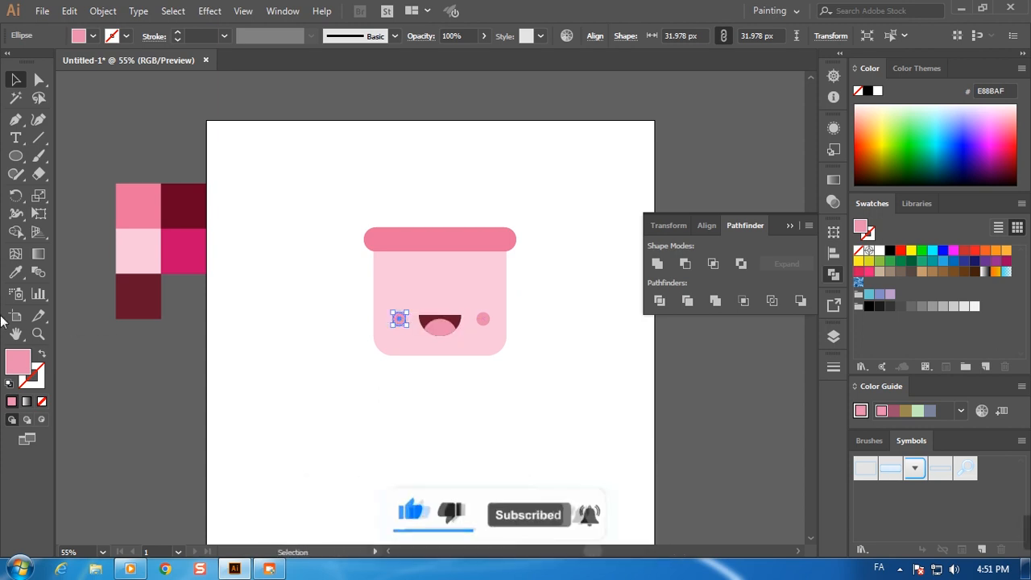
Try palette colours on the cheek beside the mouth with the Eyedropper and sample the other cheek's pink back onto it
{"action": "left_click", "coordinate": [16, 271]}
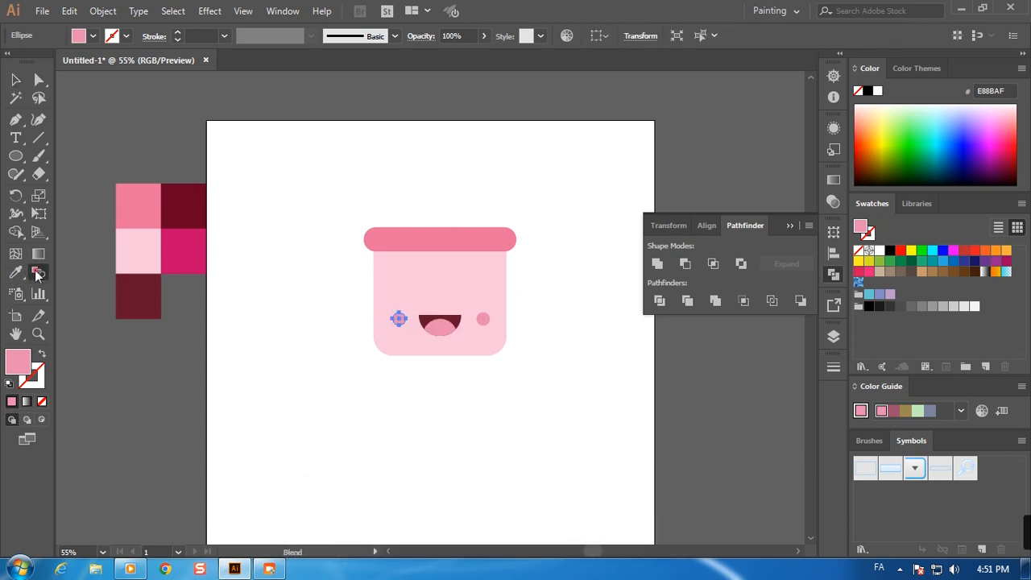
{"action": "left_click", "coordinate": [123, 250]}
{"action": "left_click", "coordinate": [140, 290]}
{"action": "left_click", "coordinate": [178, 245]}
{"action": "left_click", "coordinate": [174, 224]}
{"action": "left_click", "coordinate": [152, 227]}
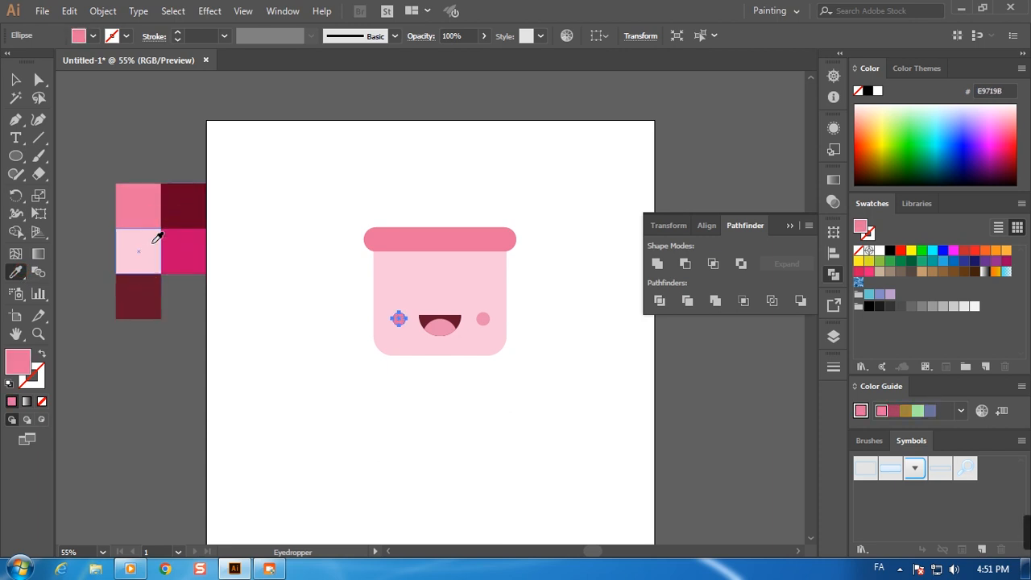
{"action": "left_click", "coordinate": [139, 241]}
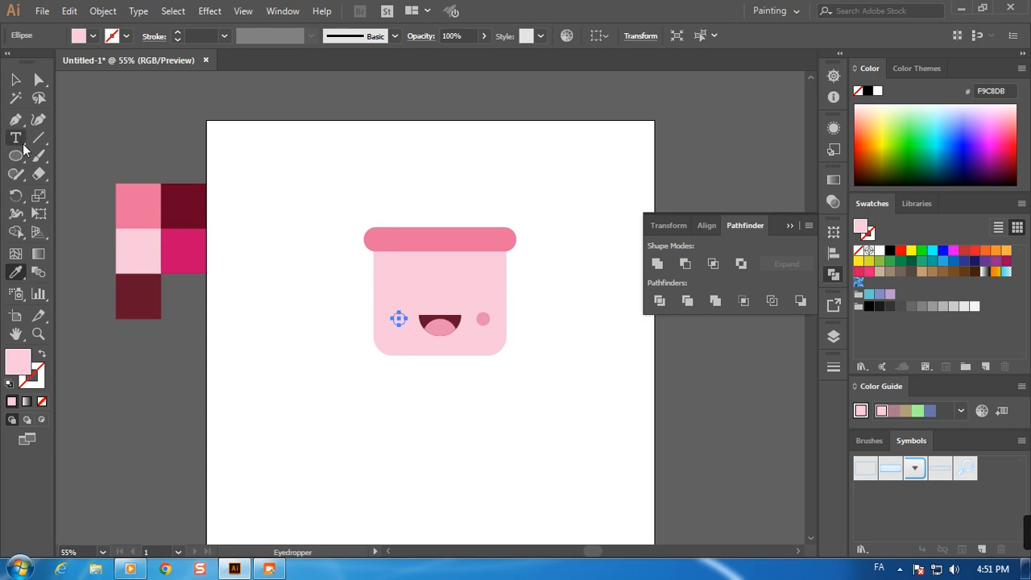
{"action": "left_click", "coordinate": [483, 319]}
{"action": "key", "text": "v"}
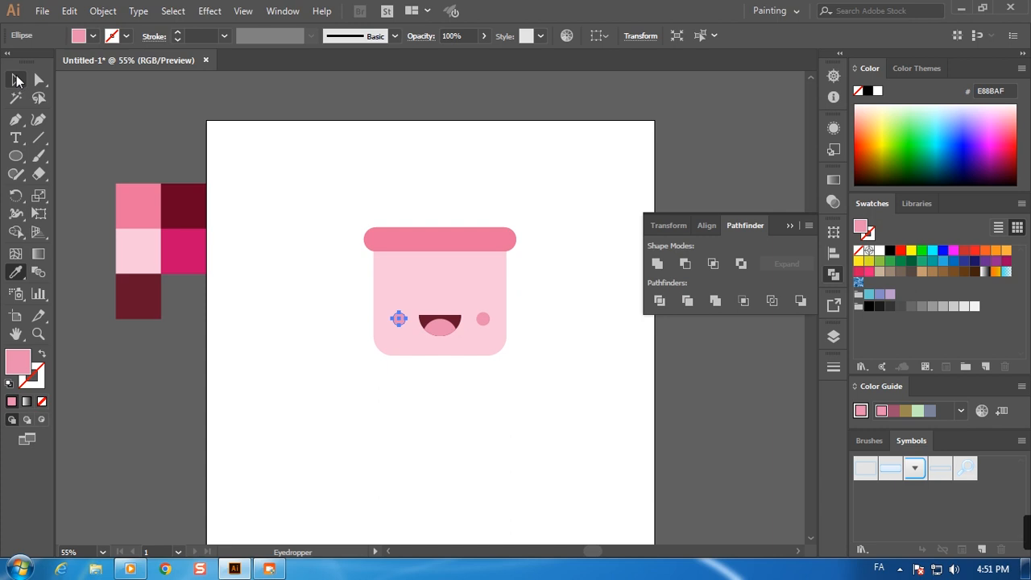
Move both cheeks, the mouth and the tongue together slightly down the body
{"action": "left_click", "coordinate": [483, 319], "text": "shift"}
{"action": "left_click", "coordinate": [461, 321], "text": "shift"}
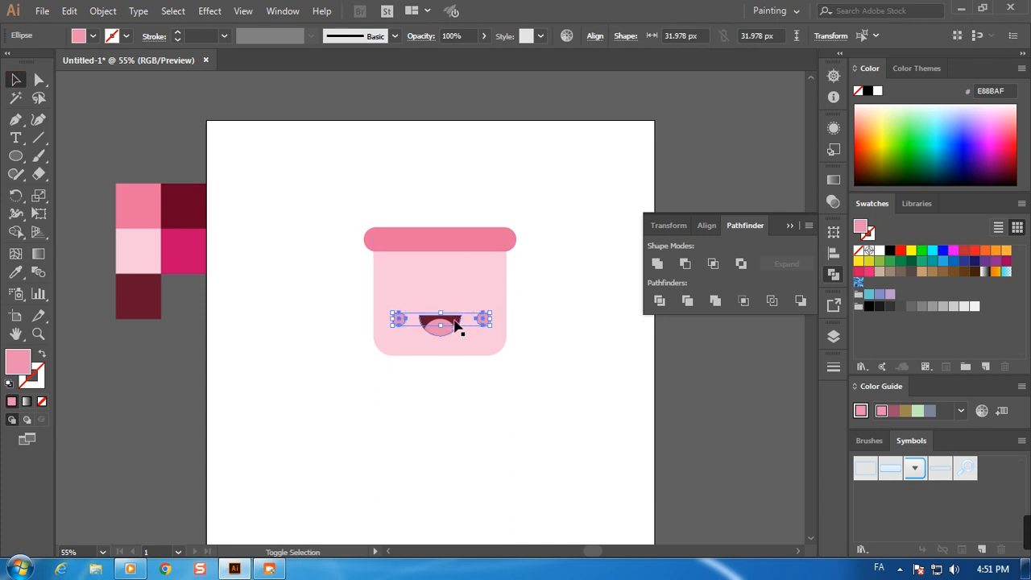
{"action": "left_click", "coordinate": [449, 333], "text": "shift"}
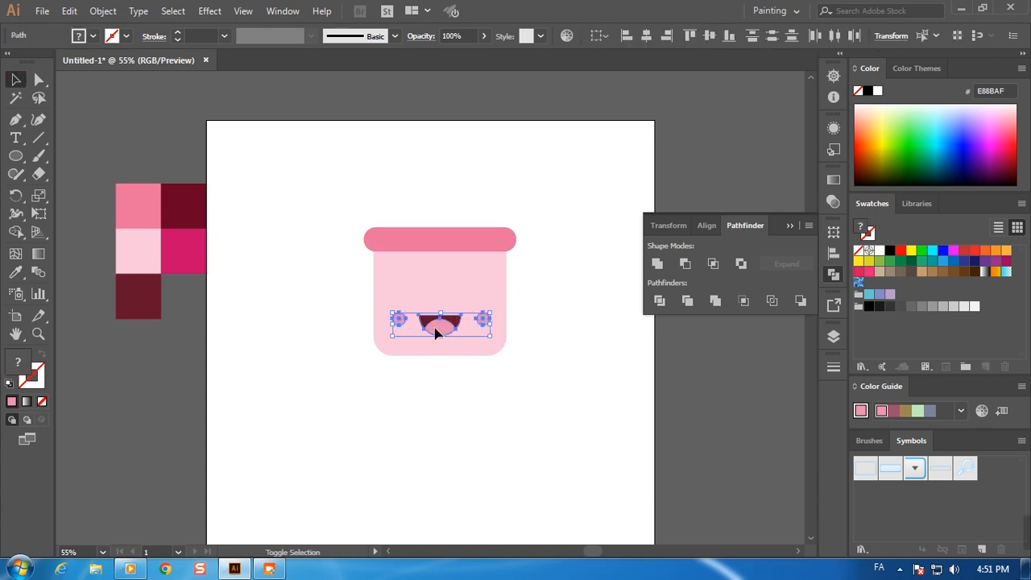
{"action": "left_click_drag", "start_coordinate": [439, 330], "coordinate": [439, 334]}
{"action": "left_click", "coordinate": [531, 286]}
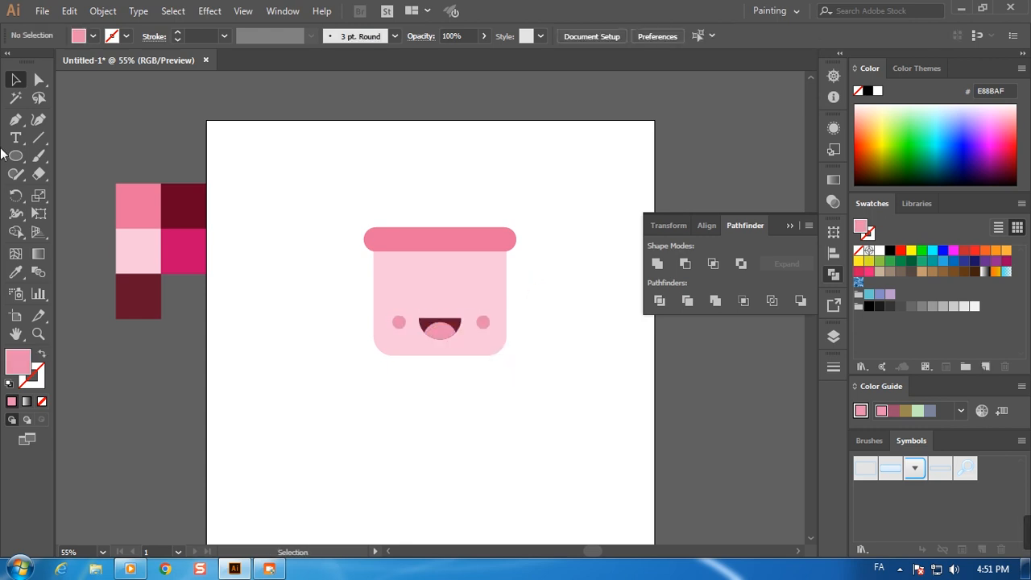
Draw a curved arch with the Pen tool between the lid's upper ends and swap its pink fill to the stroke
{"action": "left_click", "coordinate": [16, 119]}
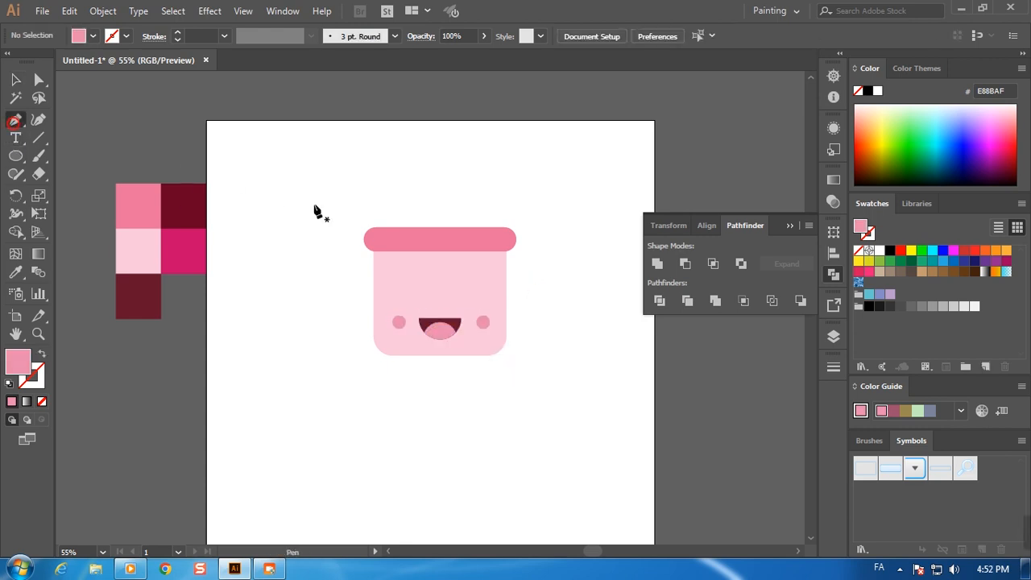
{"action": "left_click", "coordinate": [376, 229]}
{"action": "left_click", "coordinate": [498, 227]}
{"action": "left_click_drag", "start_coordinate": [504, 227], "coordinate": [570, 344]}
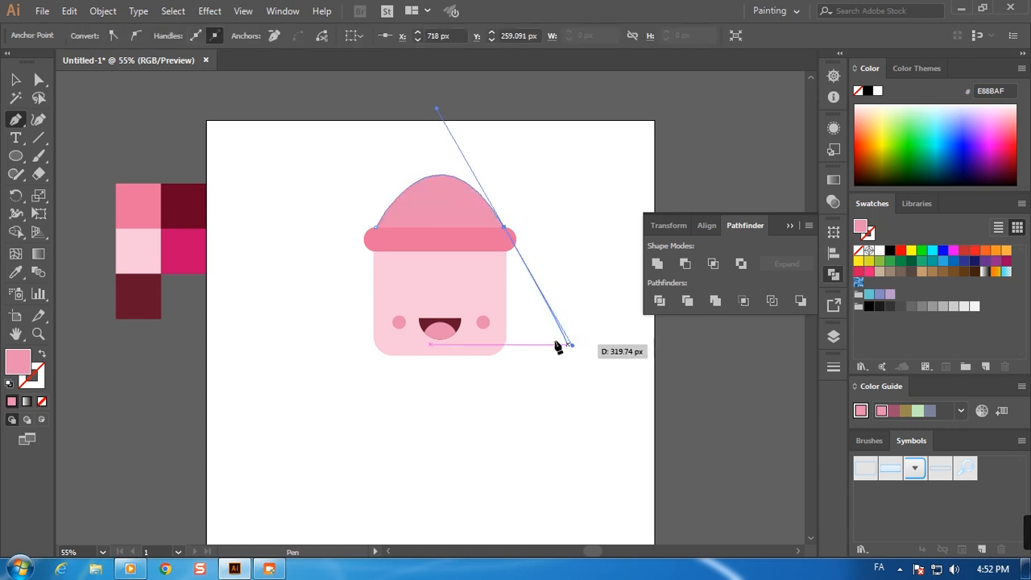
{"action": "left_click", "coordinate": [44, 353]}
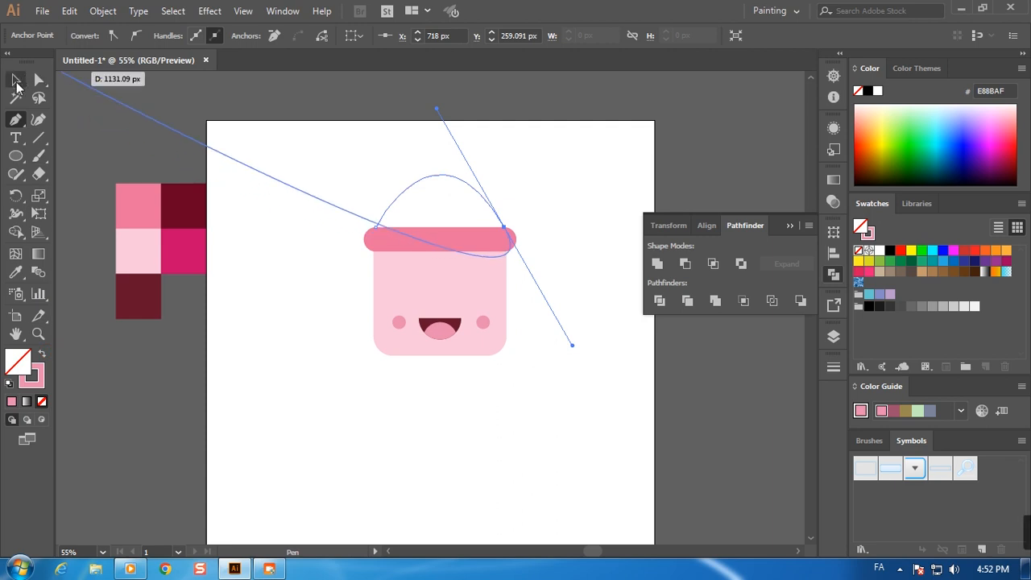
{"action": "left_click", "coordinate": [16, 81]}
{"action": "left_click", "coordinate": [281, 126]}
Set the arched handle's stroke weight to 9 pt
{"action": "left_click", "coordinate": [426, 180]}
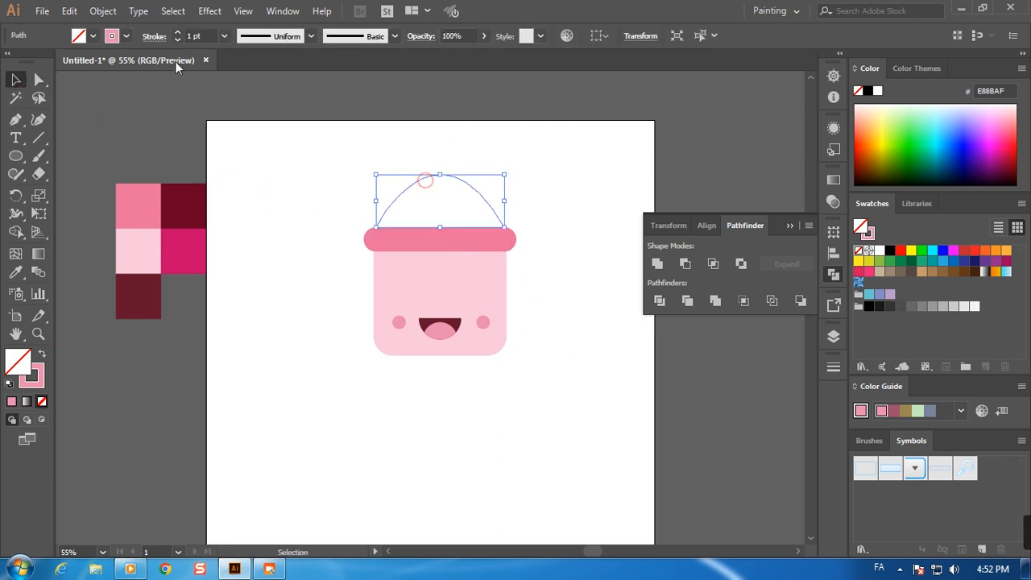
{"action": "left_click", "coordinate": [177, 34]}
{"action": "left_click", "coordinate": [177, 33]}
{"action": "left_click", "coordinate": [177, 33]}
{"action": "left_click", "coordinate": [177, 34]}
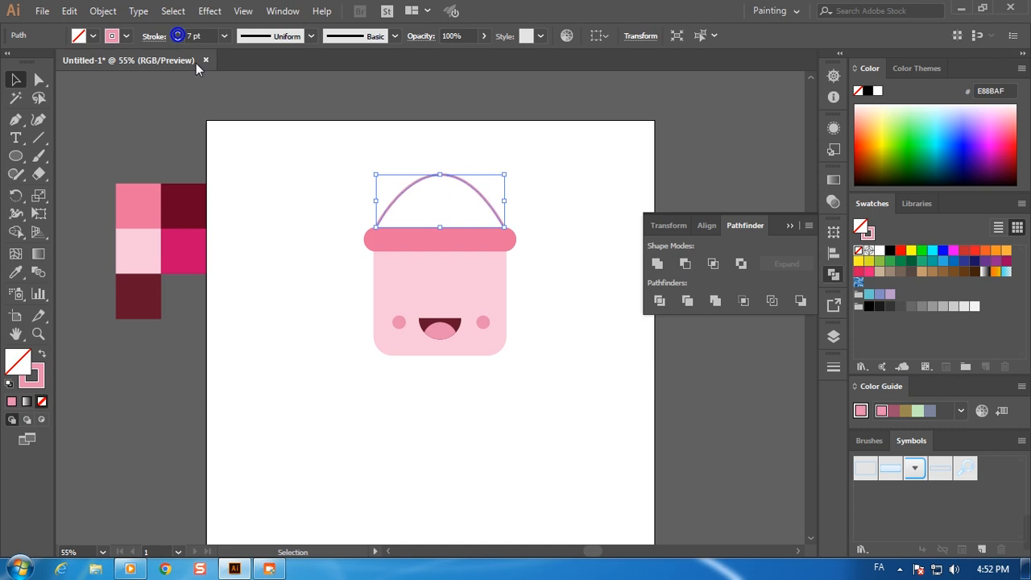
{"action": "left_click", "coordinate": [177, 34]}
{"action": "left_click", "coordinate": [177, 34]}
Add an anchor point at the arch's peak and stretch its direction handles outward to widen the curve
{"action": "left_click_drag", "start_coordinate": [17, 119], "coordinate": [53, 135]}
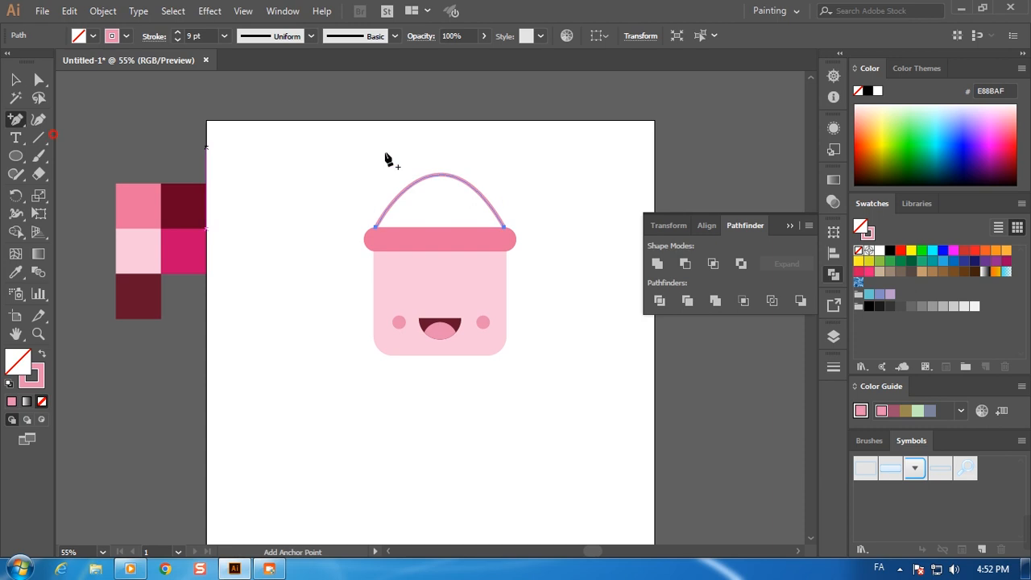
{"action": "left_click", "coordinate": [441, 175]}
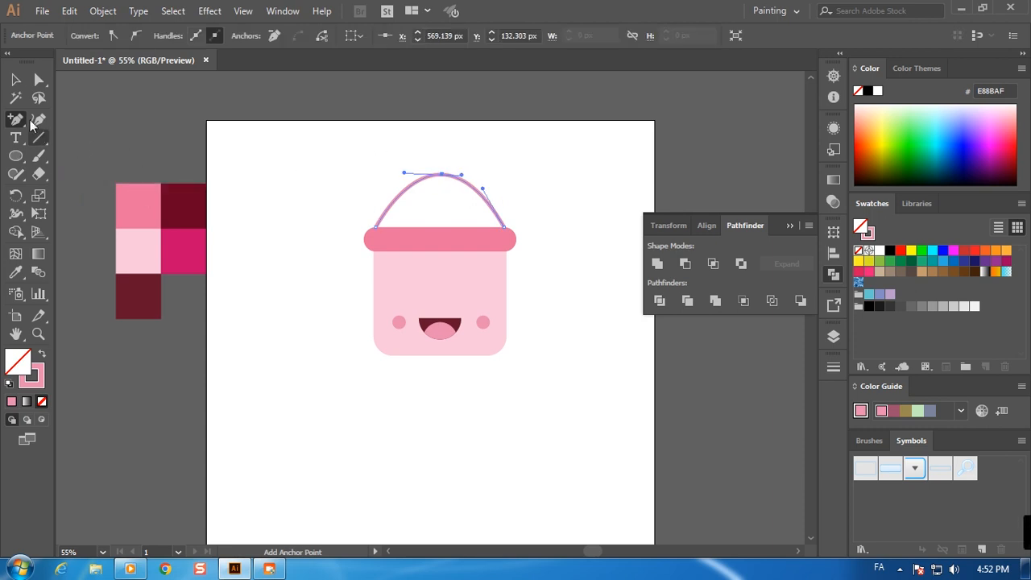
{"action": "left_click", "coordinate": [38, 79]}
{"action": "left_click_drag", "start_coordinate": [397, 174], "coordinate": [384, 177]}
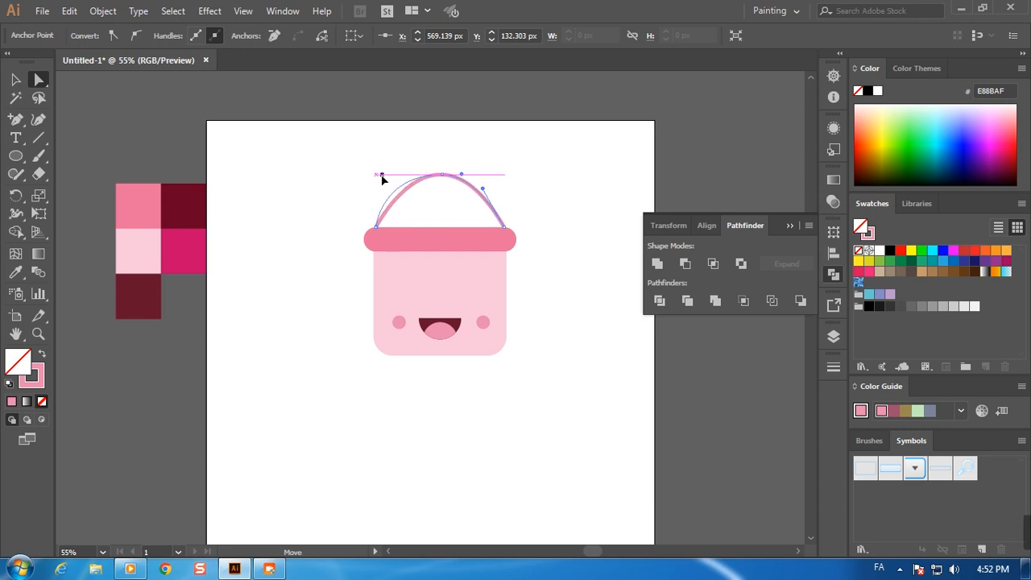
{"action": "mouse_move", "coordinate": [462, 174]}
{"action": "left_mouse_down"}
{"action": "mouse_move", "coordinate": [496, 177]}
{"action": "mouse_move", "coordinate": [488, 191]}
{"action": "mouse_move", "coordinate": [499, 190]}
{"action": "left_mouse_up"}
{"action": "left_click", "coordinate": [531, 186]}
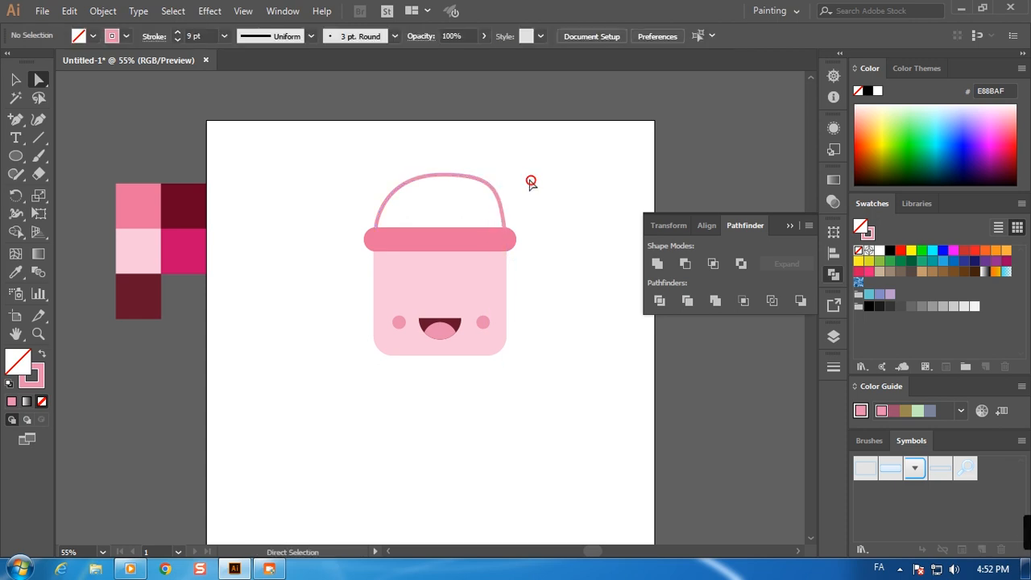
Convert the arch's peak and right-end anchors to corners, and pull level, symmetrical direction handles from the peak to round the arch evenly
{"action": "left_click", "coordinate": [440, 175]}
{"action": "left_click_drag", "start_coordinate": [15, 118], "coordinate": [74, 174]}
{"action": "left_click", "coordinate": [439, 177]}
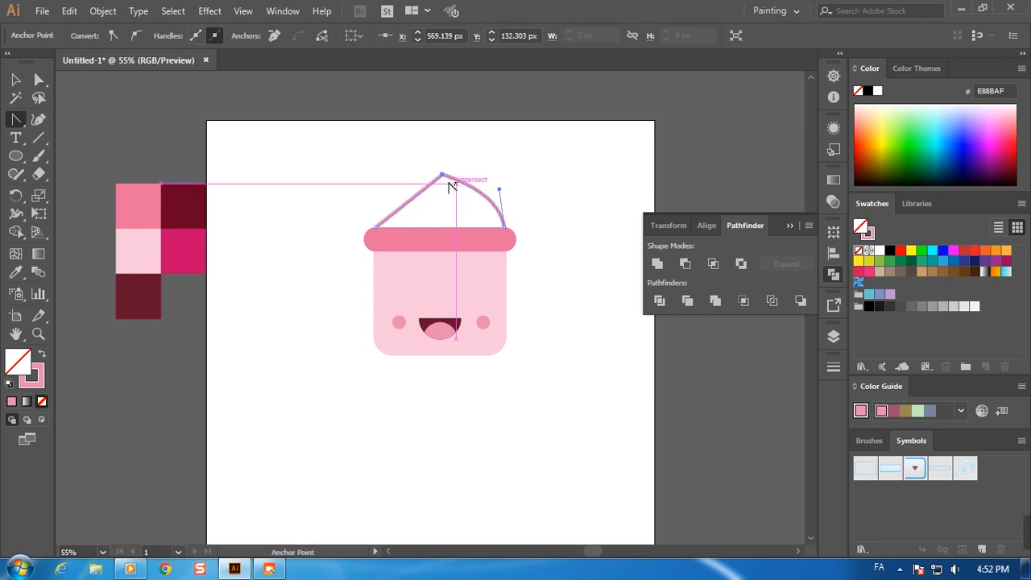
{"action": "left_click", "coordinate": [504, 229]}
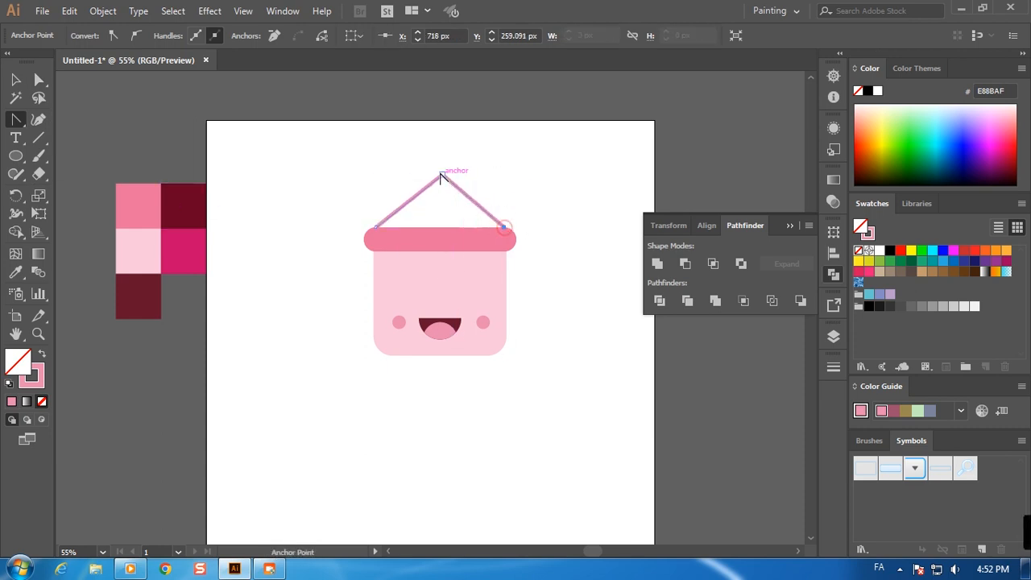
{"action": "left_click_drag", "start_coordinate": [443, 174], "coordinate": [514, 174]}
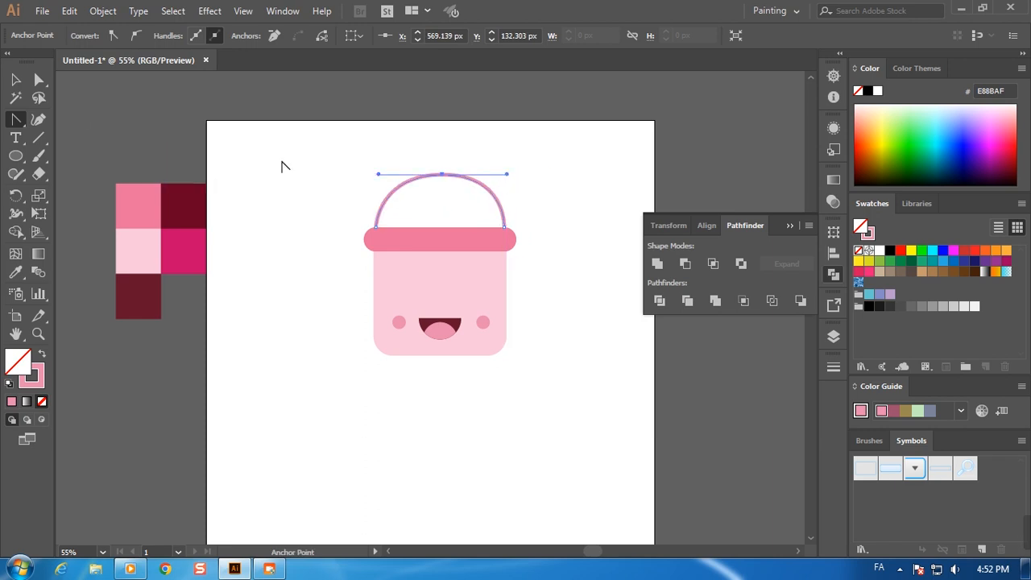
{"action": "left_click", "coordinate": [16, 79]}
{"action": "left_click", "coordinate": [307, 182]}
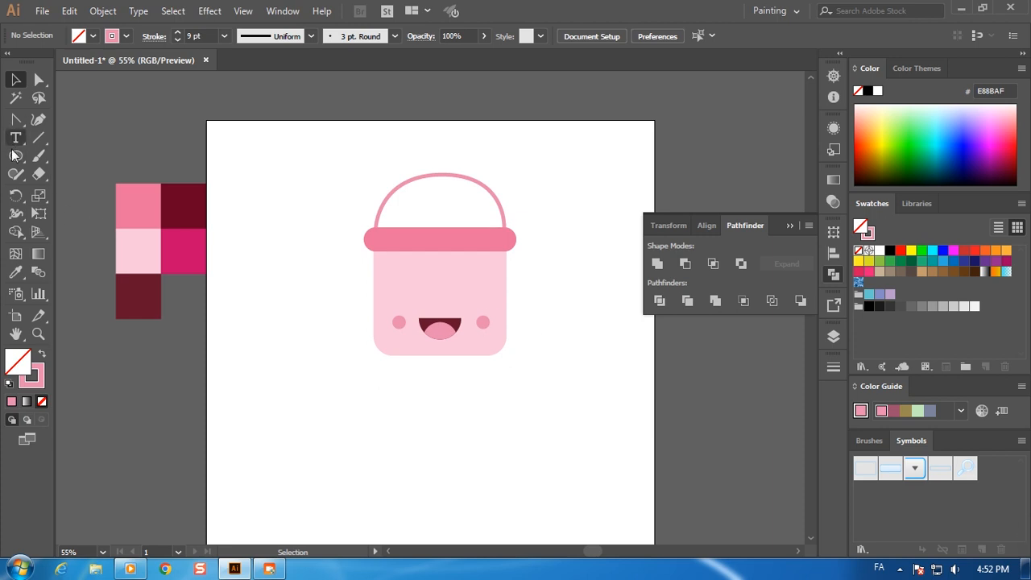
Draw a curved arm with the Pen tool, running from the upper-left edge of the bucket body outward and down
{"action": "left_click", "coordinate": [15, 119]}
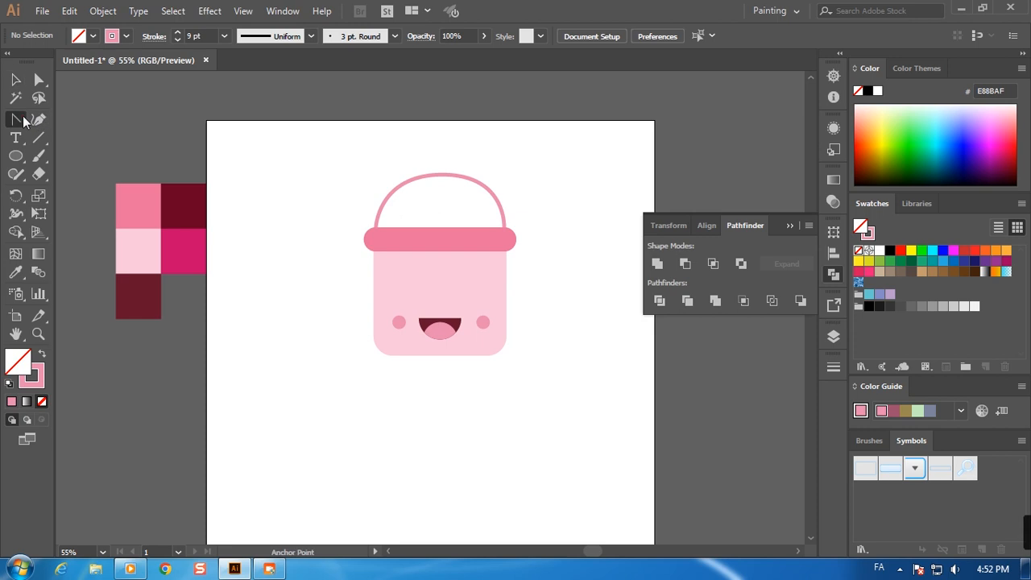
{"action": "left_click", "coordinate": [372, 275]}
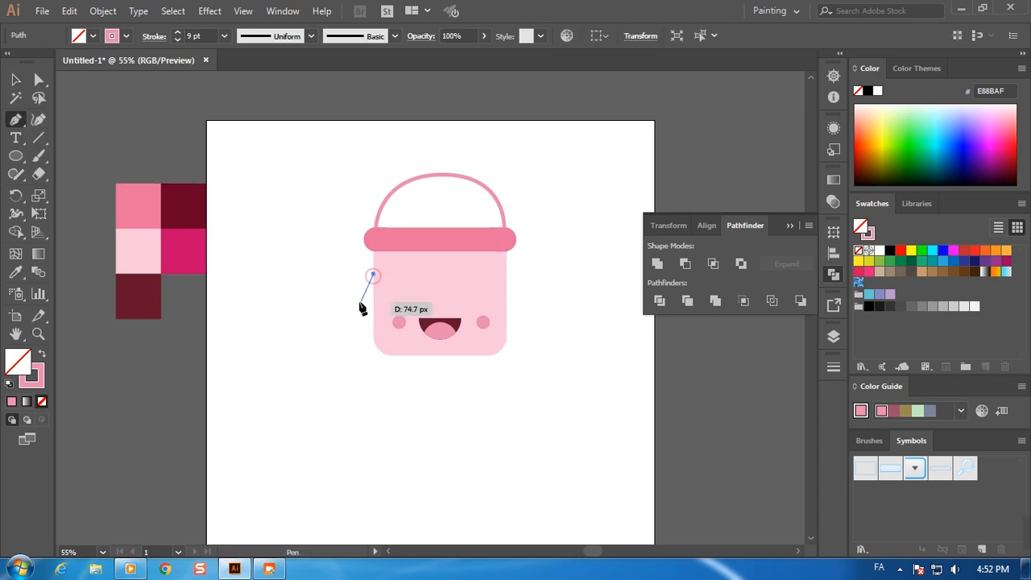
{"action": "left_click", "coordinate": [348, 319]}
{"action": "left_click_drag", "start_coordinate": [335, 347], "coordinate": [342, 359]}
{"action": "left_click", "coordinate": [16, 80]}
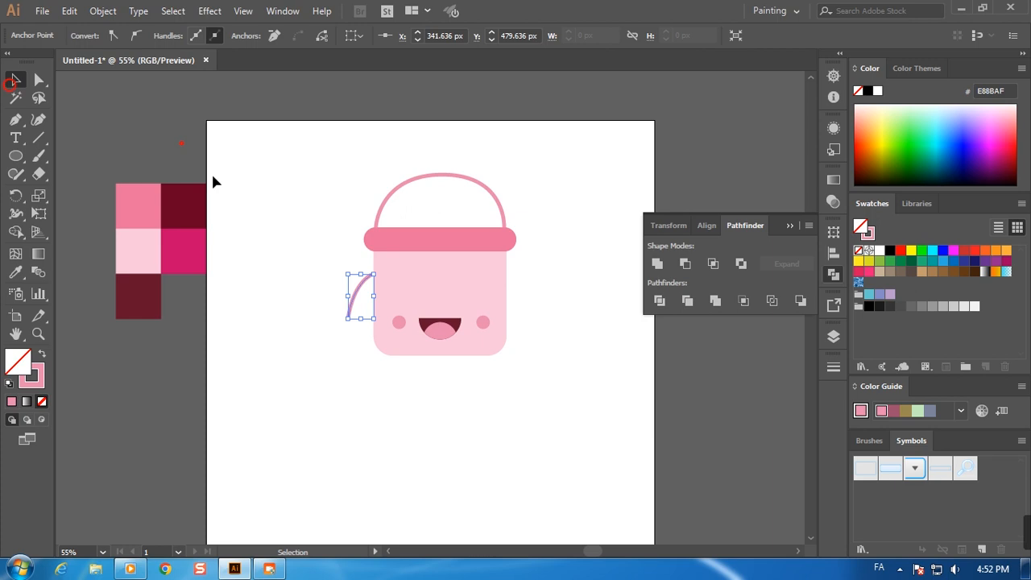
{"action": "left_click", "coordinate": [214, 182]}
Set the arm's stroke weight to 16 pt and give the stroke round caps
{"action": "left_click", "coordinate": [360, 295]}
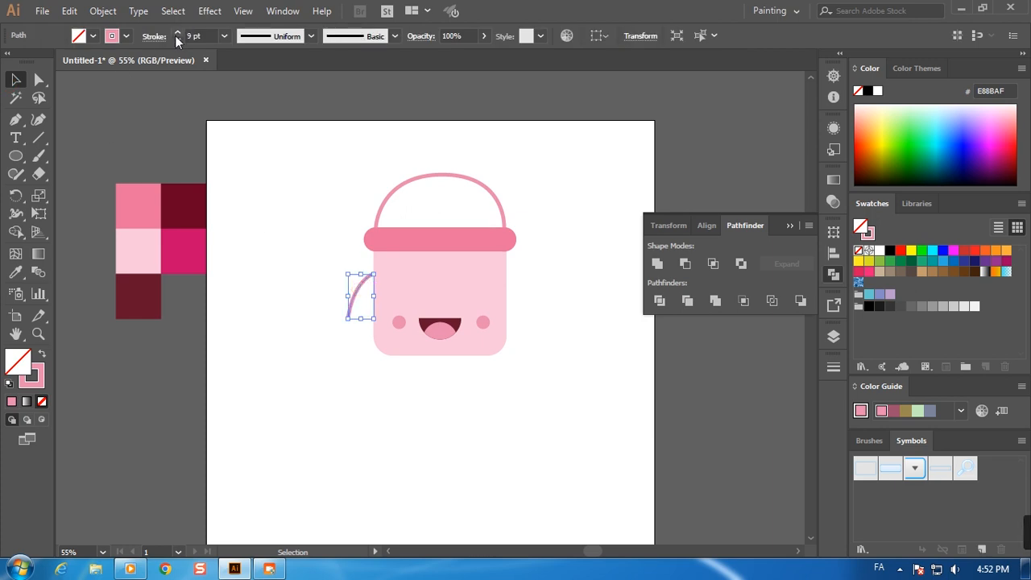
{"action": "left_click", "coordinate": [177, 33]}
{"action": "left_click", "coordinate": [177, 33]}
{"action": "left_click", "coordinate": [177, 33]}
{"action": "left_click", "coordinate": [177, 33]}
{"action": "left_click", "coordinate": [177, 33]}
{"action": "left_click", "coordinate": [156, 36]}
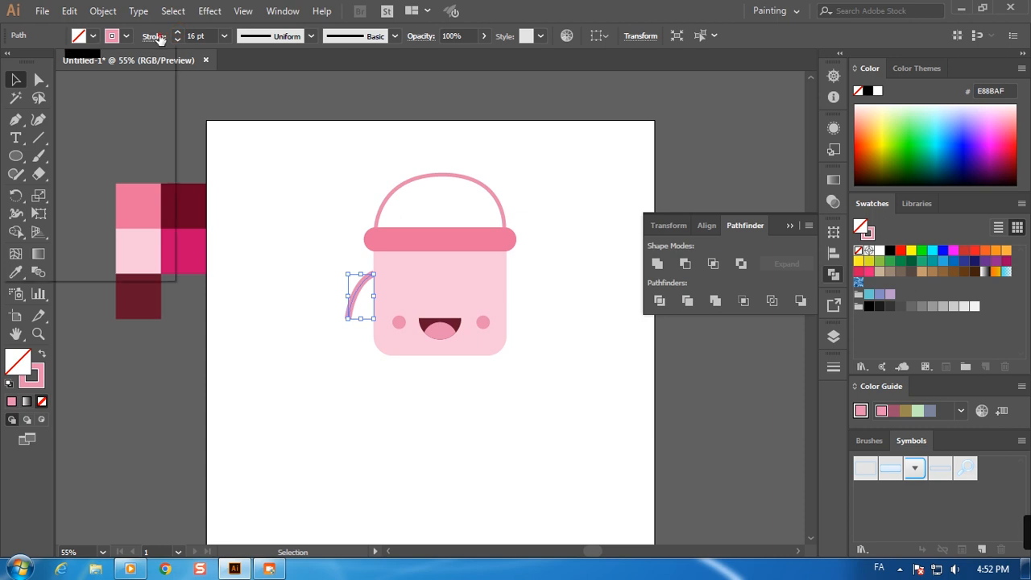
{"action": "left_click", "coordinate": [256, 140]}
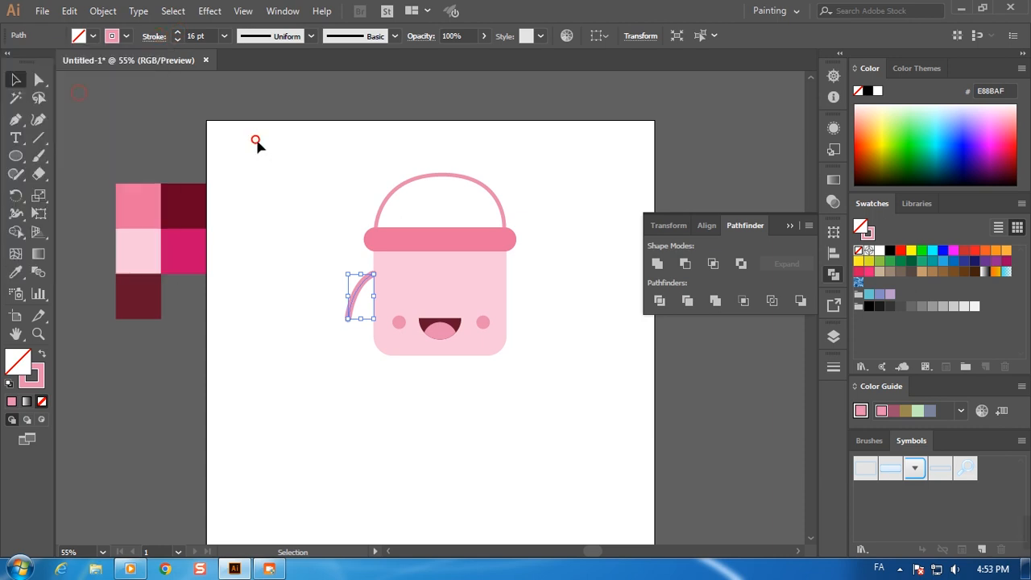
{"action": "left_click", "coordinate": [262, 154]}
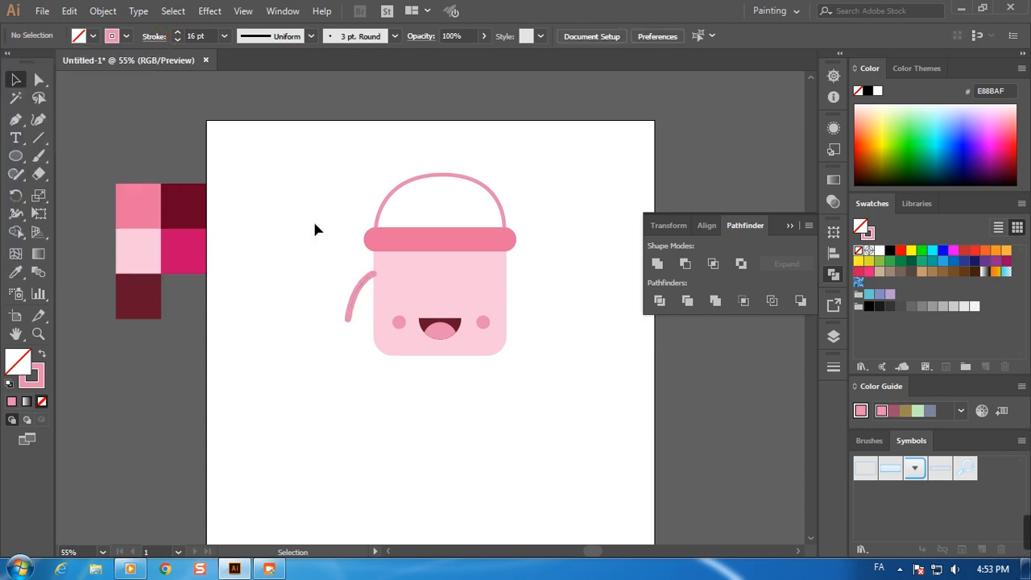
Shorten the arm by moving its lower anchor point slightly up and toward the body
{"action": "left_click", "coordinate": [354, 297]}
{"action": "key", "text": "a"}
{"action": "left_click_drag", "start_coordinate": [348, 327], "coordinate": [357, 315]}
{"action": "left_click", "coordinate": [292, 314]}
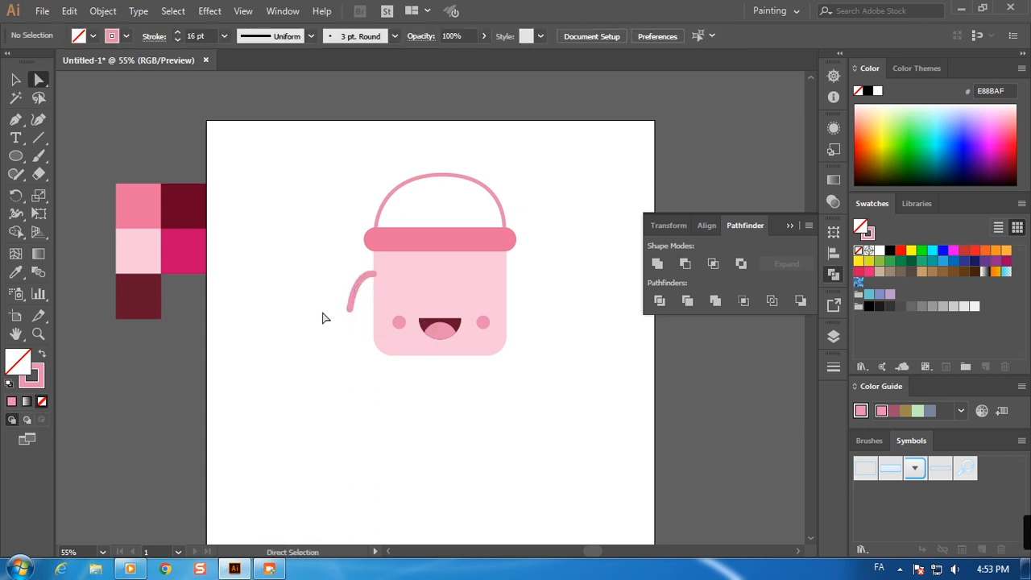
Send the arm to the back so that its upper end sits behind the bucket body
{"action": "left_click", "coordinate": [14, 79]}
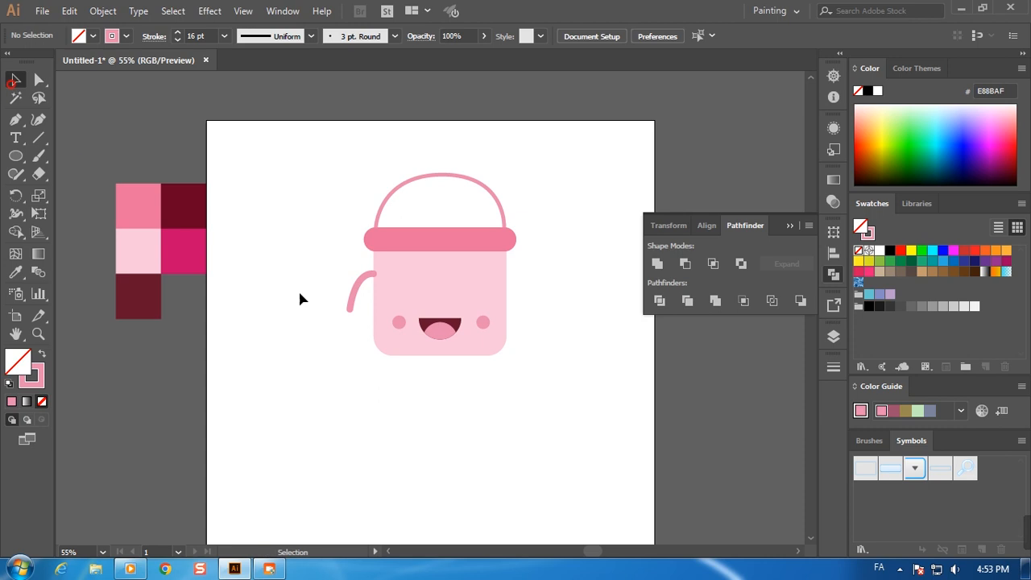
{"action": "right_click", "coordinate": [354, 288]}
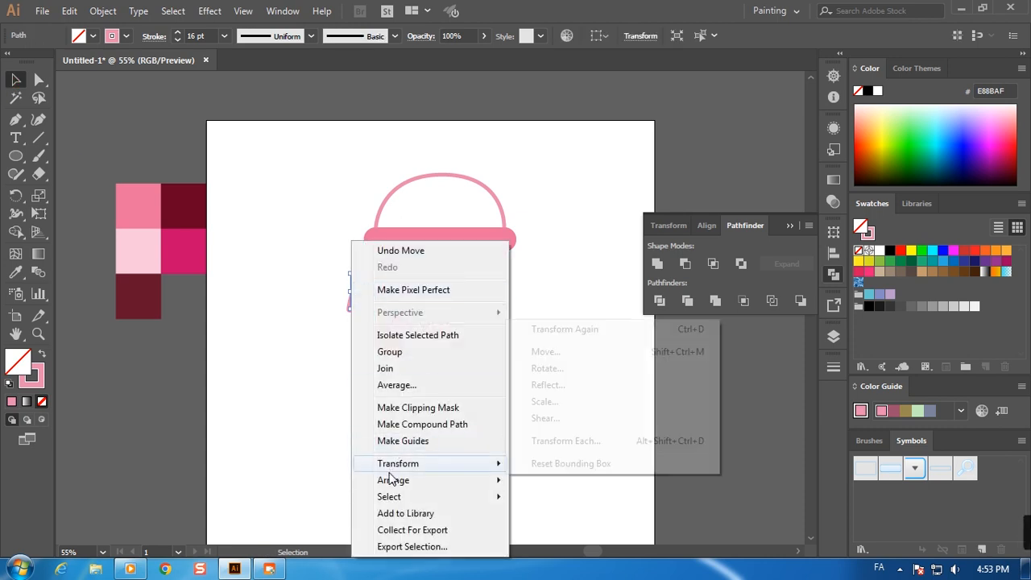
{"action": "mouse_move", "coordinate": [389, 481]}
{"action": "left_click", "coordinate": [550, 528]}
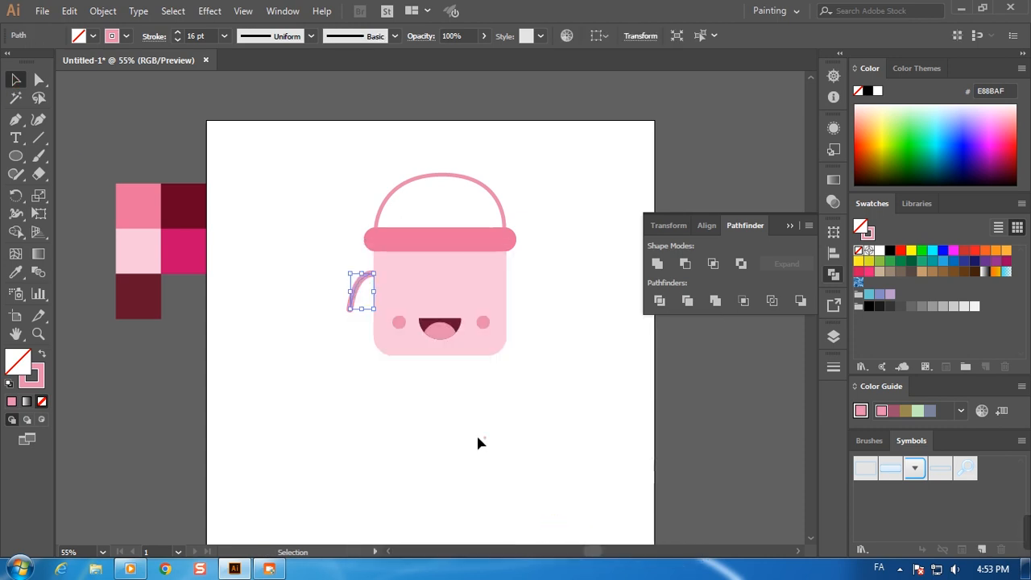
{"action": "left_click", "coordinate": [484, 437]}
Lengthen the arm by moving its lower anchor point straight down, level with the cheeks
{"action": "left_click", "coordinate": [352, 296]}
{"action": "left_click", "coordinate": [38, 79]}
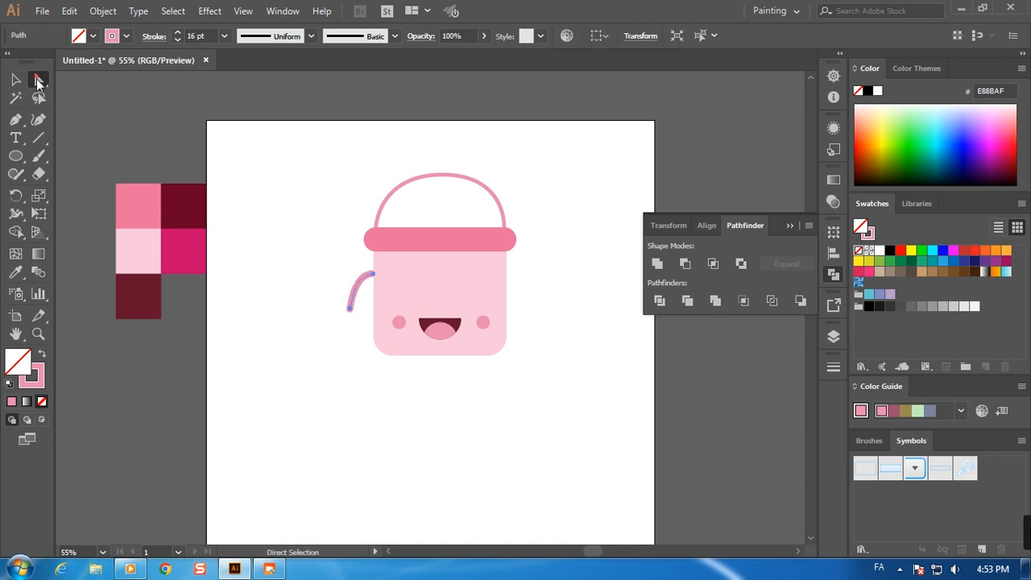
{"action": "left_click_drag", "start_coordinate": [349, 308], "coordinate": [350, 319]}
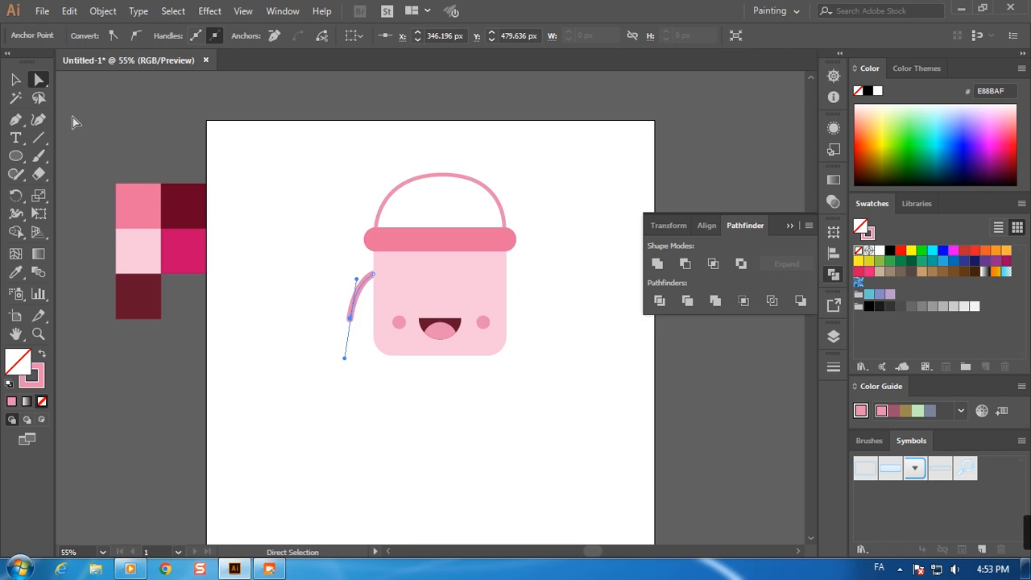
{"action": "left_click", "coordinate": [15, 79]}
{"action": "left_click", "coordinate": [244, 216]}
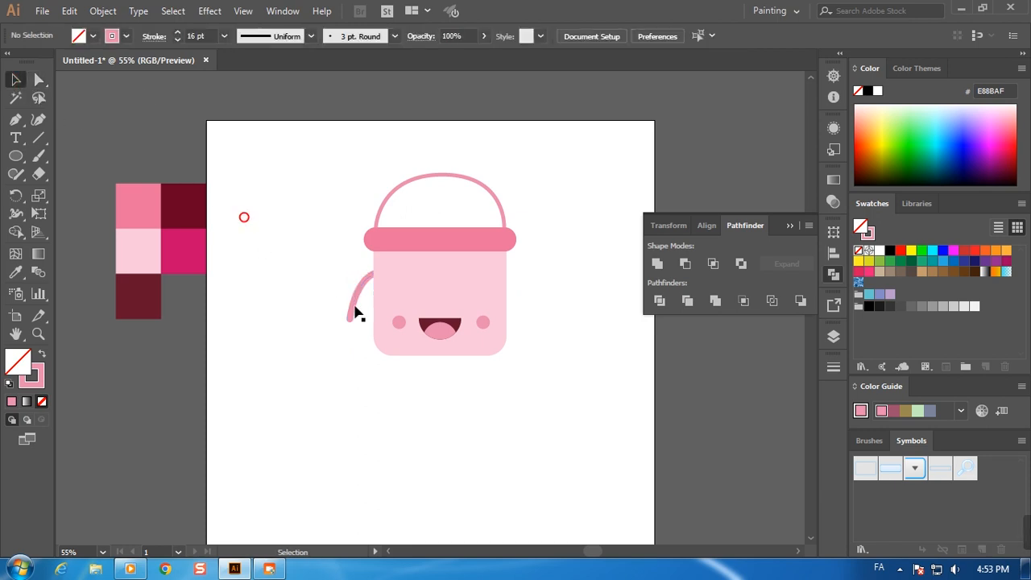
Set the arm's stroke weight to 25 pt
{"action": "left_click", "coordinate": [355, 299]}
{"action": "left_click", "coordinate": [194, 36]}
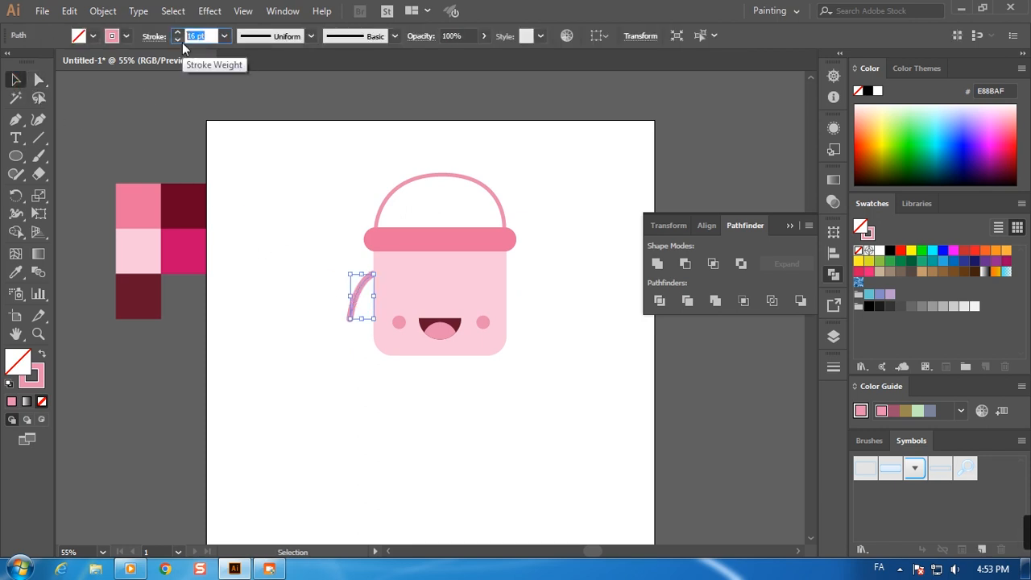
{"action": "key", "text": "Return"}
{"action": "left_click", "coordinate": [206, 214]}
Reflect a copy of the arm across the vertical axis and place it at the body's right edge, level with the original
{"action": "left_click", "coordinate": [356, 304]}
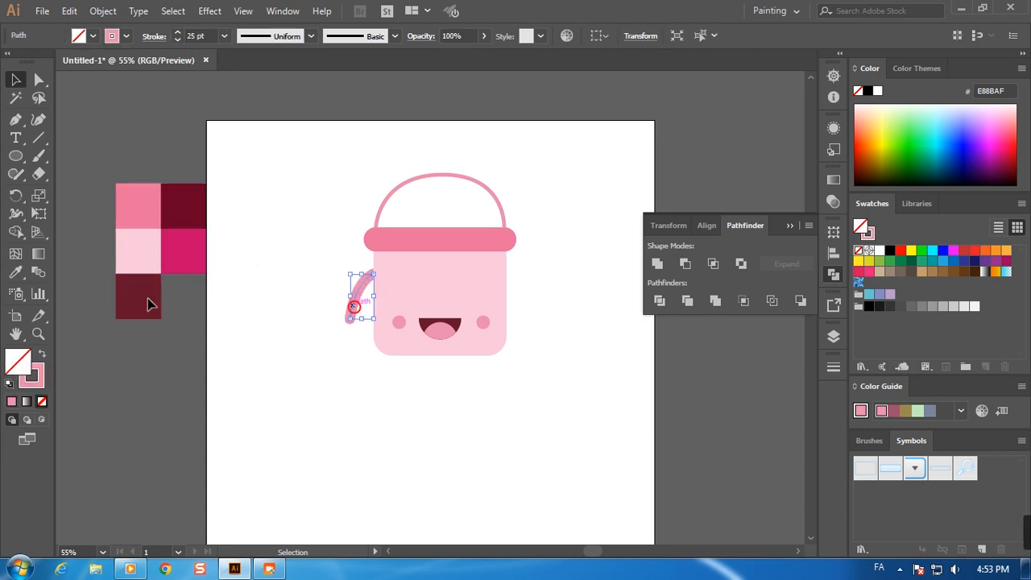
{"action": "left_click_drag", "start_coordinate": [15, 195], "coordinate": [69, 210]}
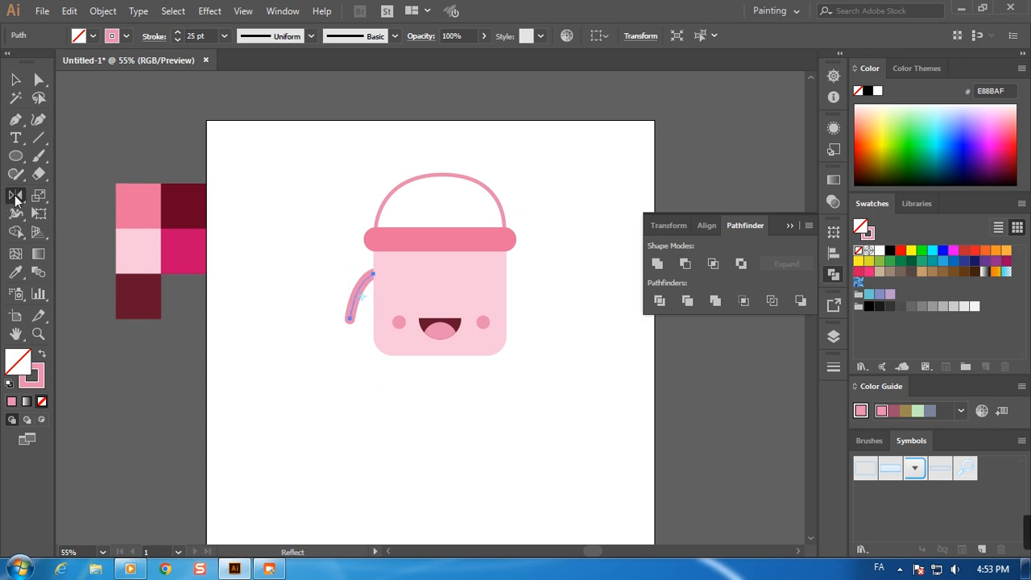
{"action": "double_click", "coordinate": [17, 196]}
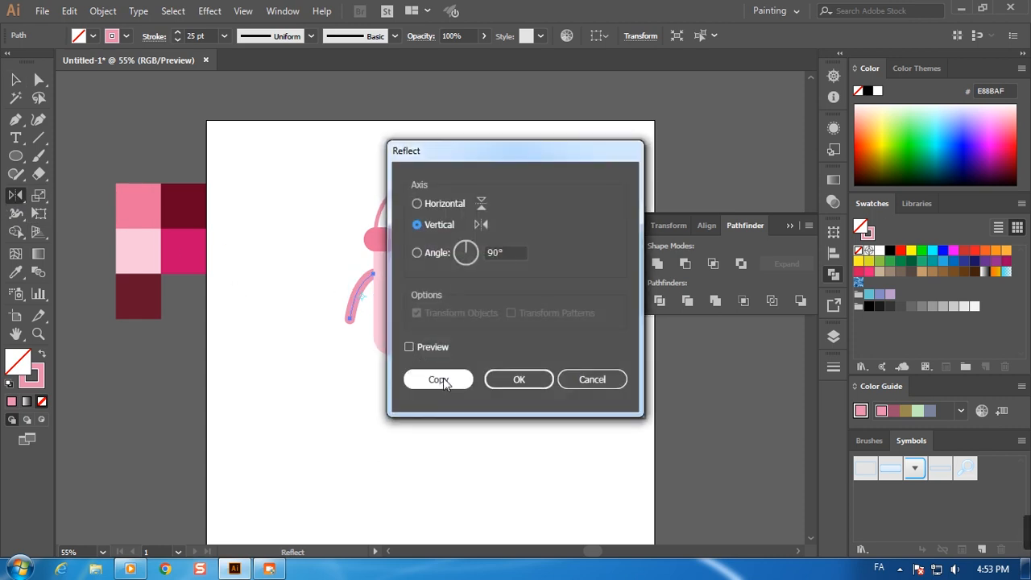
{"action": "left_click", "coordinate": [439, 380]}
{"action": "left_click", "coordinate": [19, 79]}
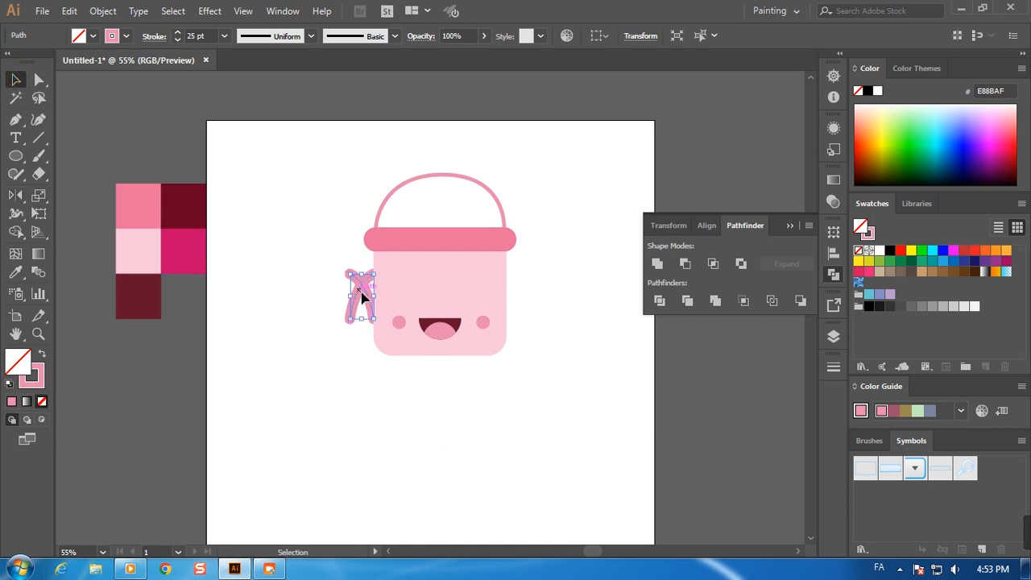
{"action": "left_click_drag", "start_coordinate": [357, 297], "coordinate": [547, 278]}
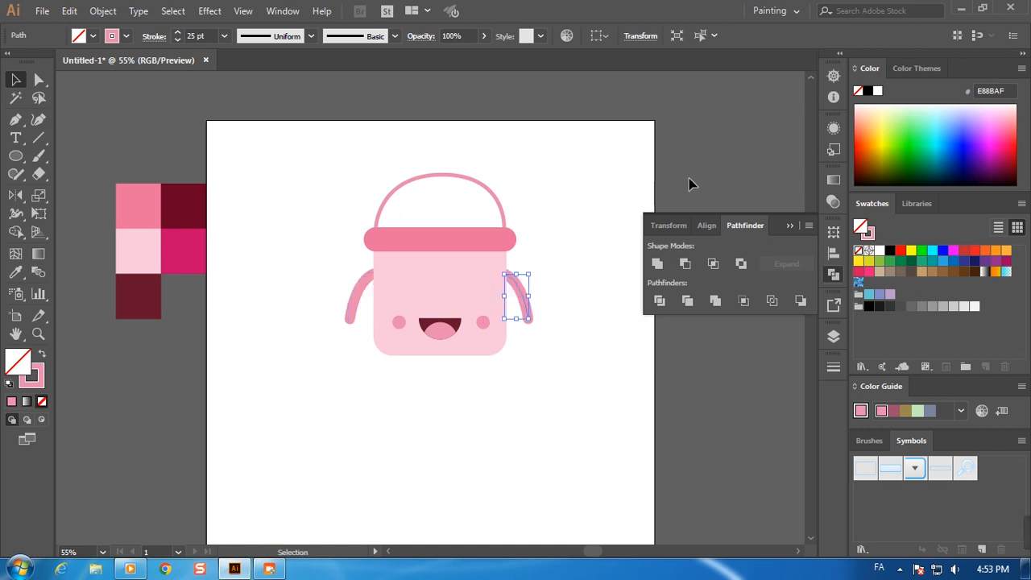
{"action": "left_click", "coordinate": [689, 183]}
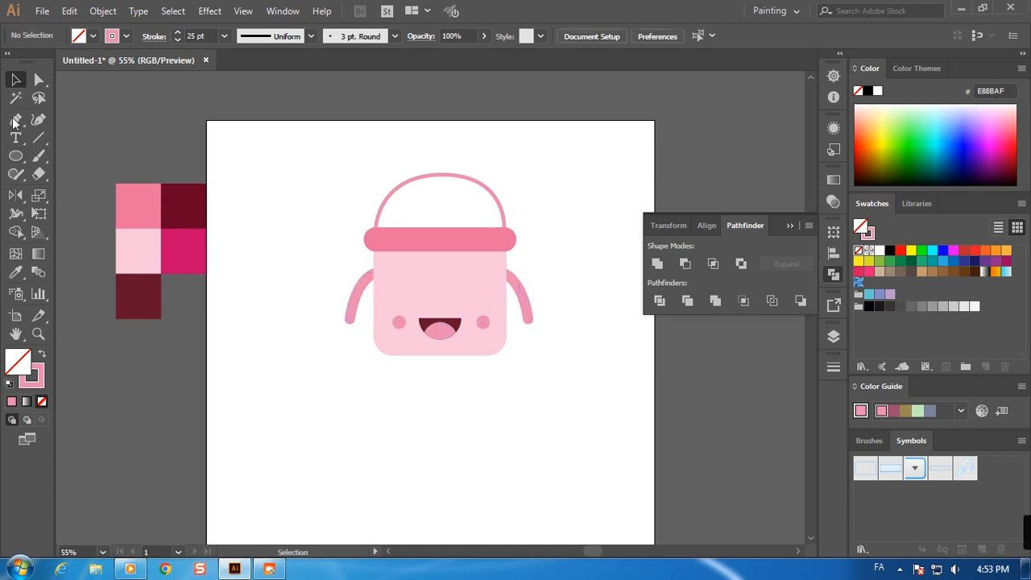
{"action": "left_click", "coordinate": [15, 118]}
{"action": "left_click_drag", "start_coordinate": [412, 355], "coordinate": [411, 427]}
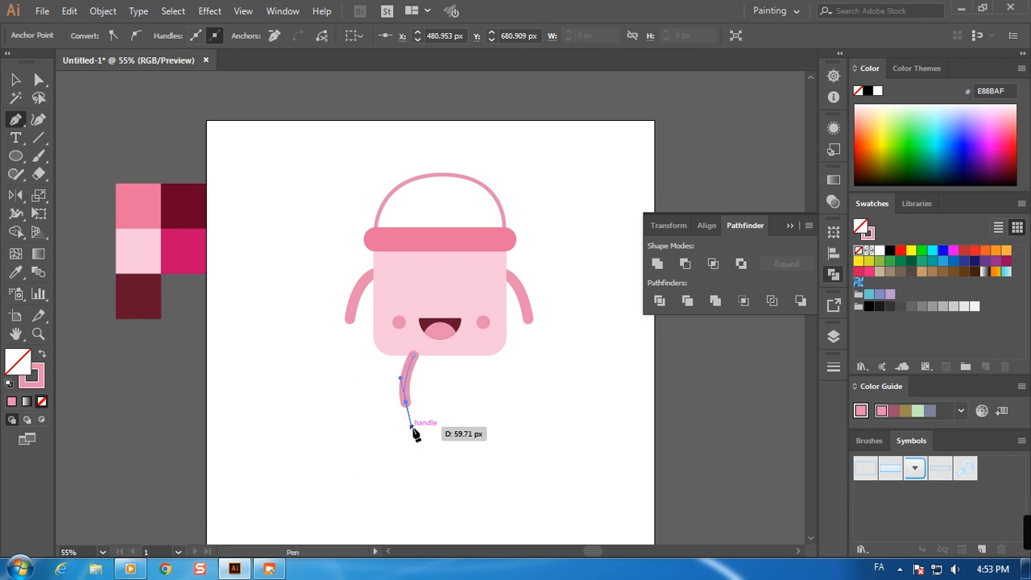
{"action": "left_click", "coordinate": [15, 79]}
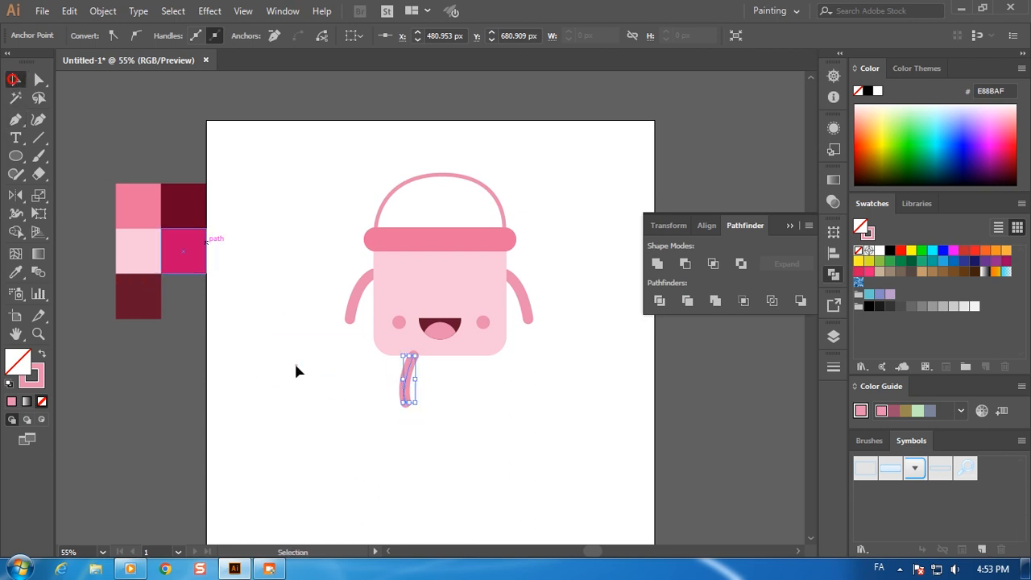
{"action": "left_click", "coordinate": [296, 364]}
{"action": "left_click_drag", "start_coordinate": [405, 389], "coordinate": [403, 381]}
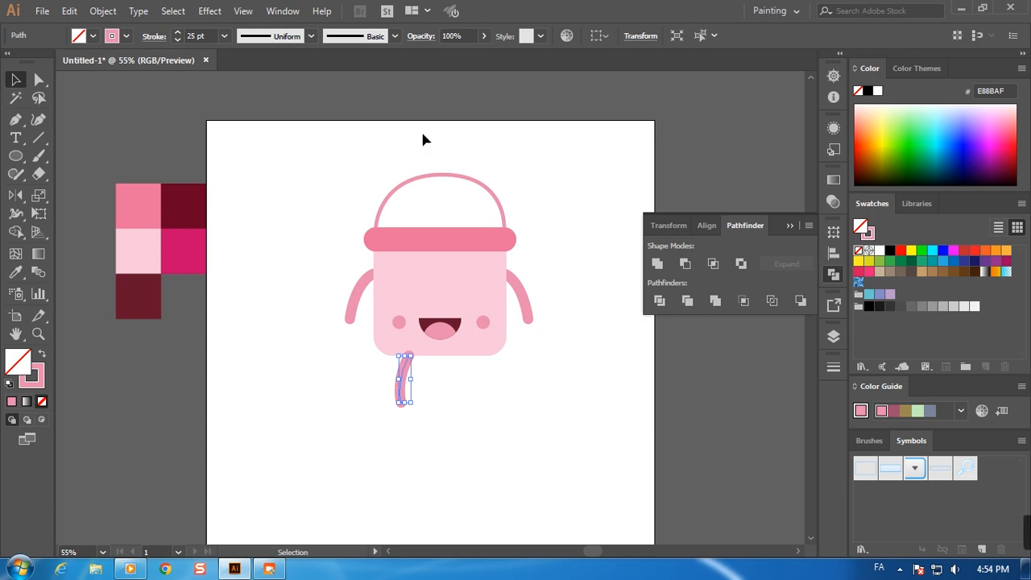
{"action": "key", "text": "Delete"}
Draw a short, slightly curved leg with the Pen tool, starting just inside the body's bottom edge below the left cheek
{"action": "left_click", "coordinate": [15, 120]}
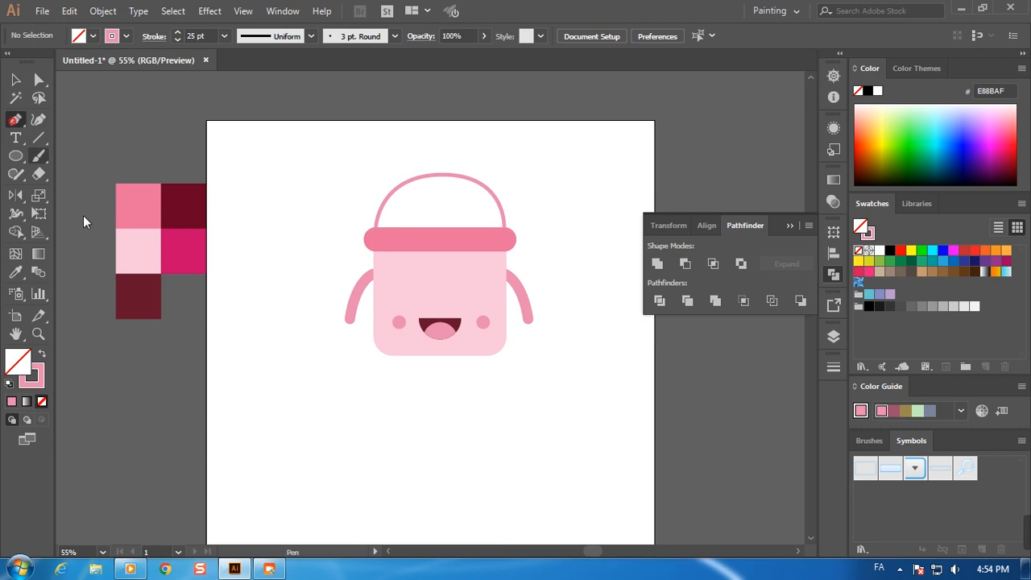
{"action": "left_click", "coordinate": [405, 348]}
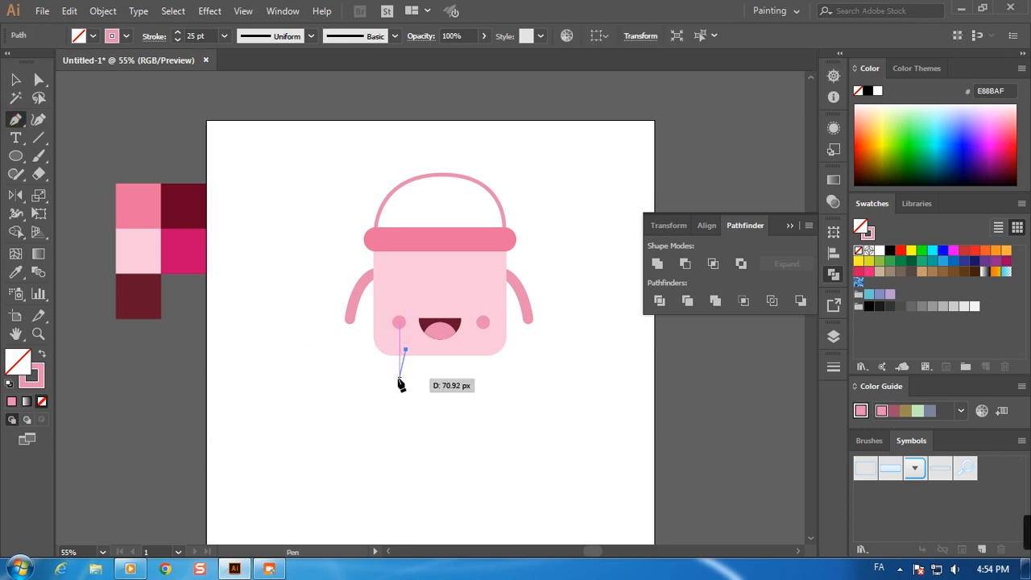
{"action": "left_click_drag", "start_coordinate": [400, 378], "coordinate": [402, 392]}
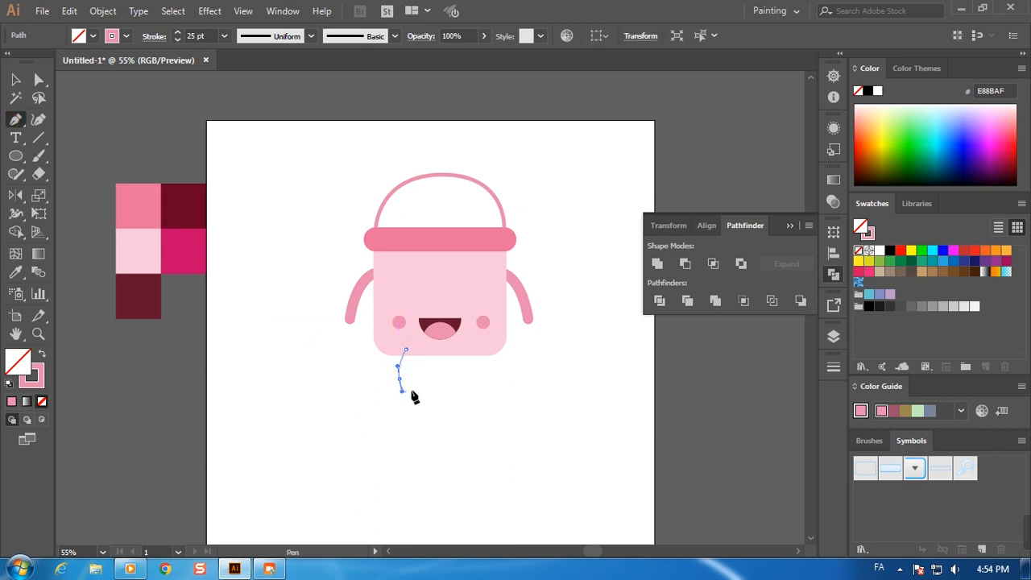
{"action": "left_click", "coordinate": [12, 78]}
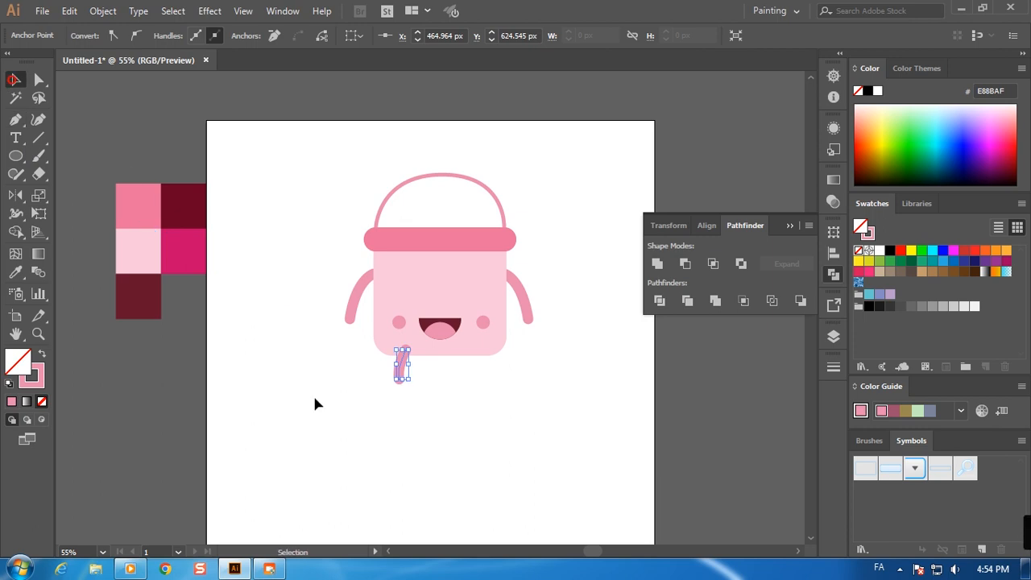
{"action": "left_click", "coordinate": [315, 399]}
Reflect a copy of the leg across the vertical axis and place it under the right half of the body, level with the original
{"action": "left_click", "coordinate": [402, 378]}
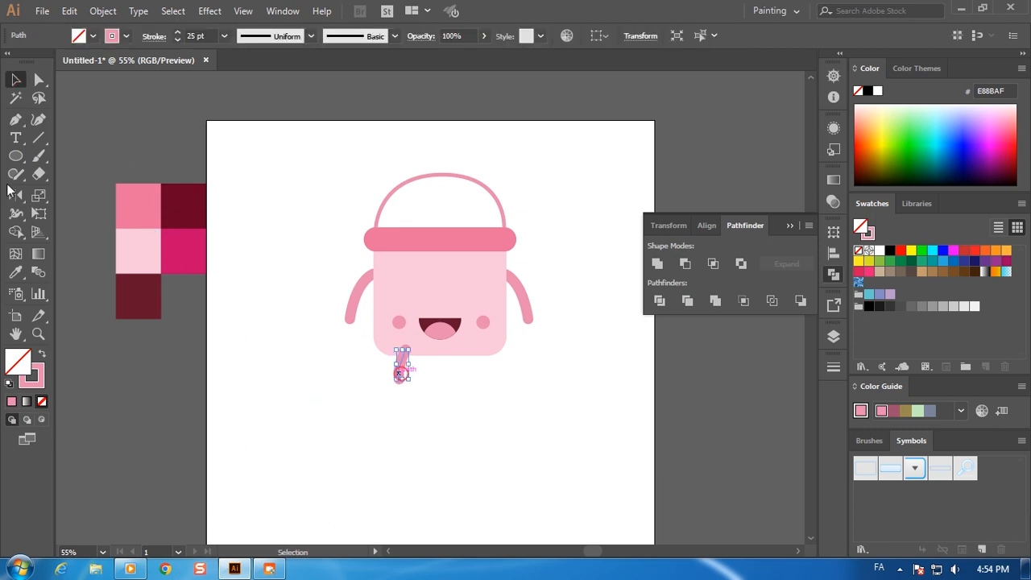
{"action": "left_click", "coordinate": [18, 196]}
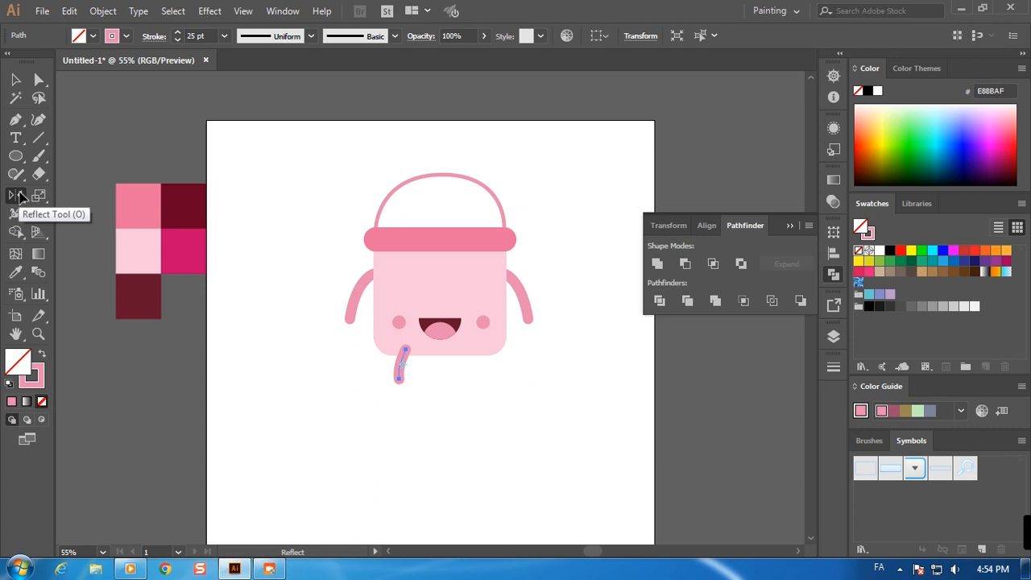
{"action": "double_click", "coordinate": [18, 196]}
{"action": "left_click", "coordinate": [412, 379]}
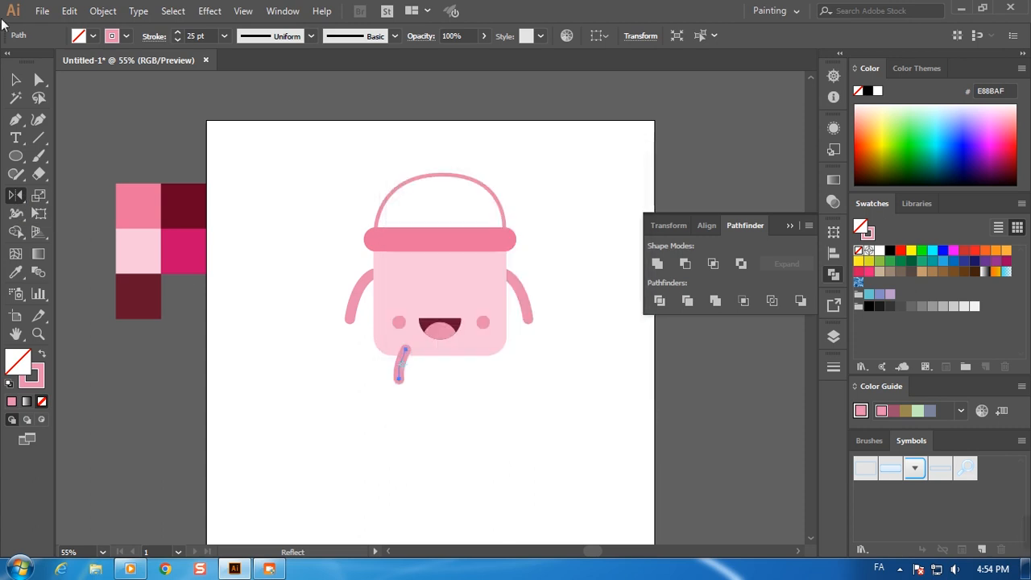
{"action": "key", "text": "v"}
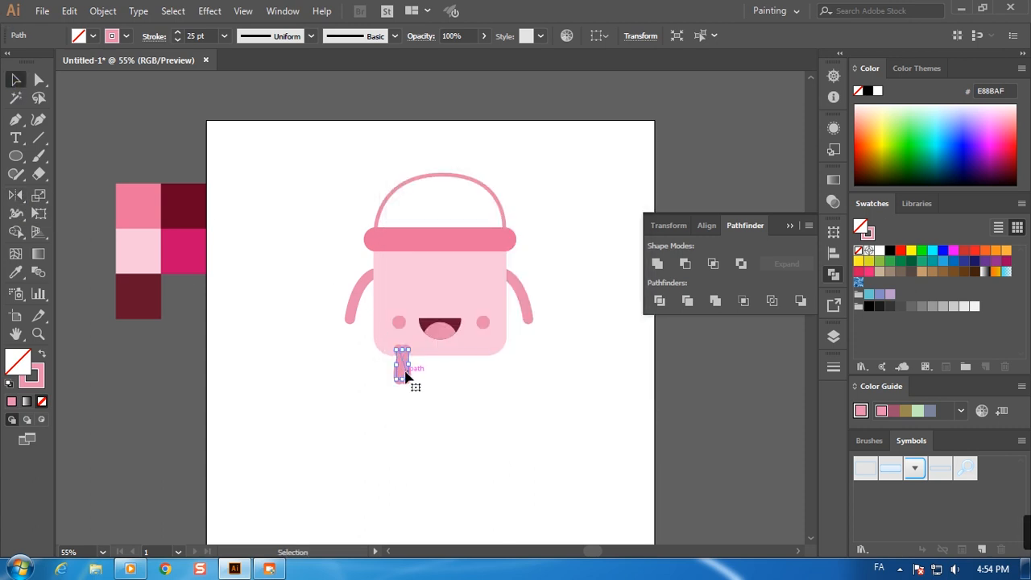
{"action": "left_click_drag", "start_coordinate": [416, 374], "coordinate": [461, 375]}
{"action": "left_click_drag", "start_coordinate": [477, 381], "coordinate": [469, 373]}
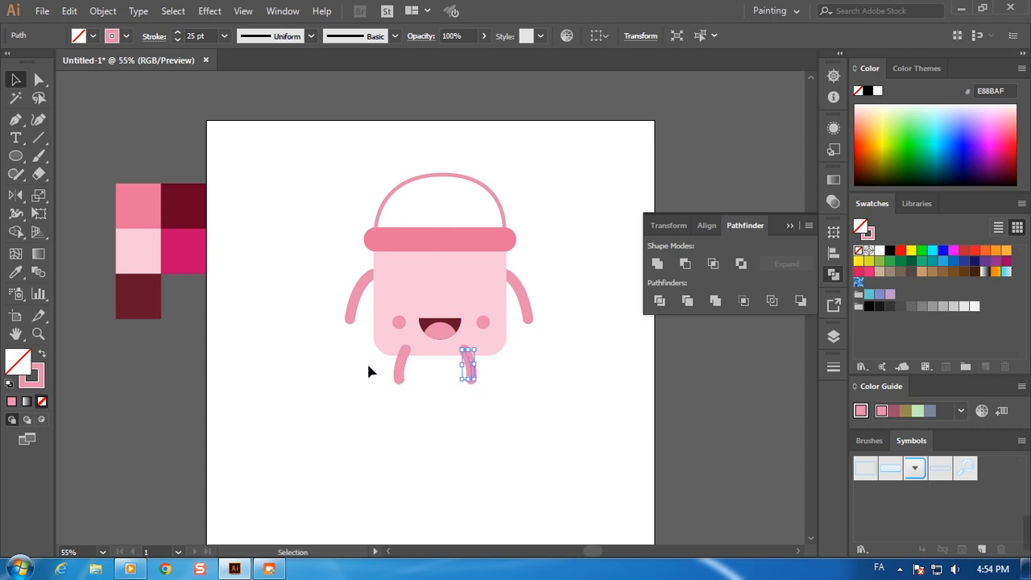
Select both legs and send them to the back, behind the bucket body
{"action": "left_click_drag", "start_coordinate": [341, 401], "coordinate": [467, 375]}
{"action": "right_click", "coordinate": [468, 375]}
{"action": "mouse_move", "coordinate": [524, 296]}
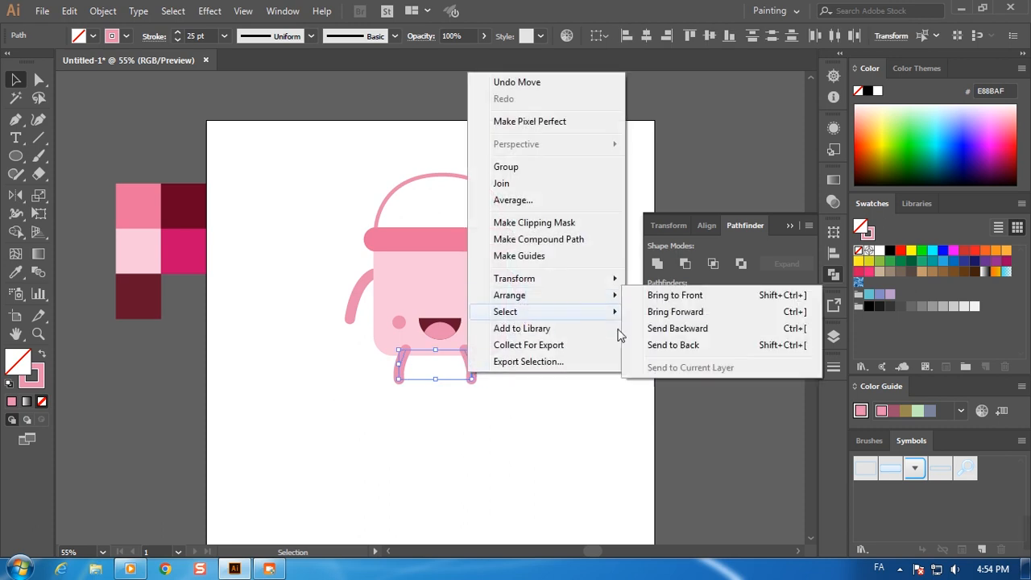
{"action": "left_click", "coordinate": [672, 345]}
{"action": "left_click", "coordinate": [504, 378]}
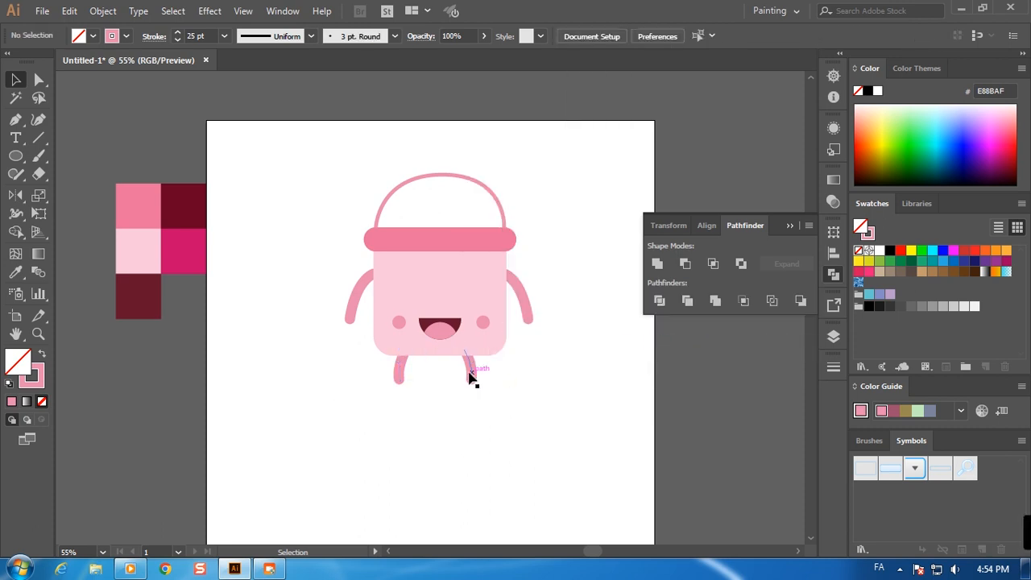
Move both legs slightly upward so they tuck further under the bucket body, keeping them level
{"action": "left_click", "coordinate": [471, 376]}
{"action": "left_click_drag", "start_coordinate": [469, 375], "coordinate": [470, 372]}
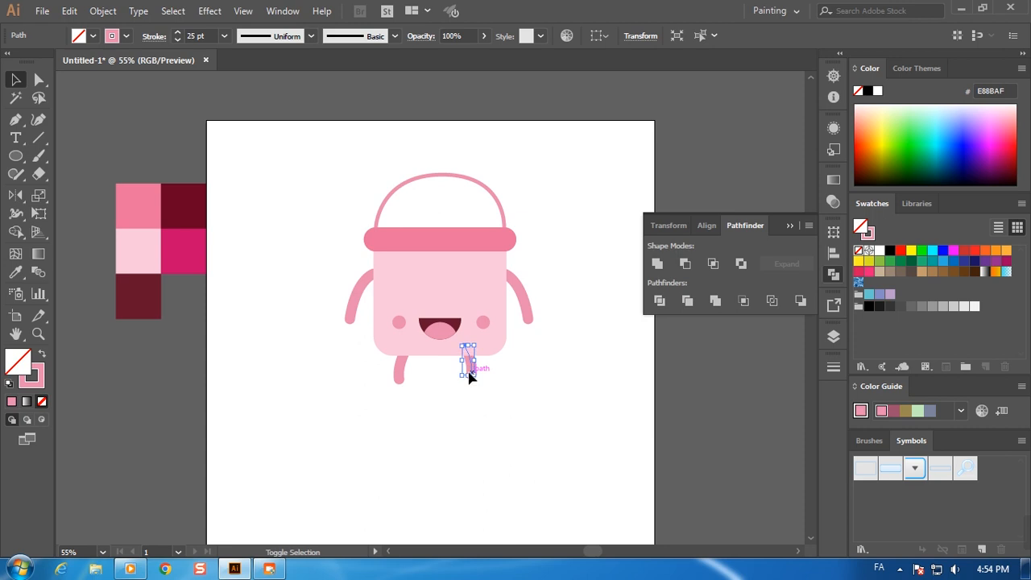
{"action": "left_click", "coordinate": [400, 375]}
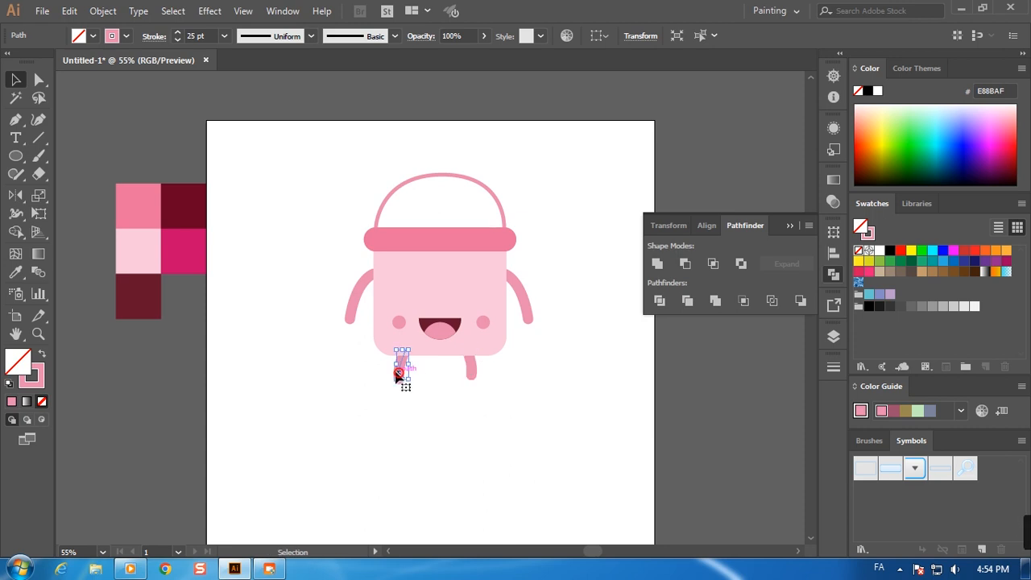
{"action": "left_click_drag", "start_coordinate": [395, 370], "coordinate": [395, 366]}
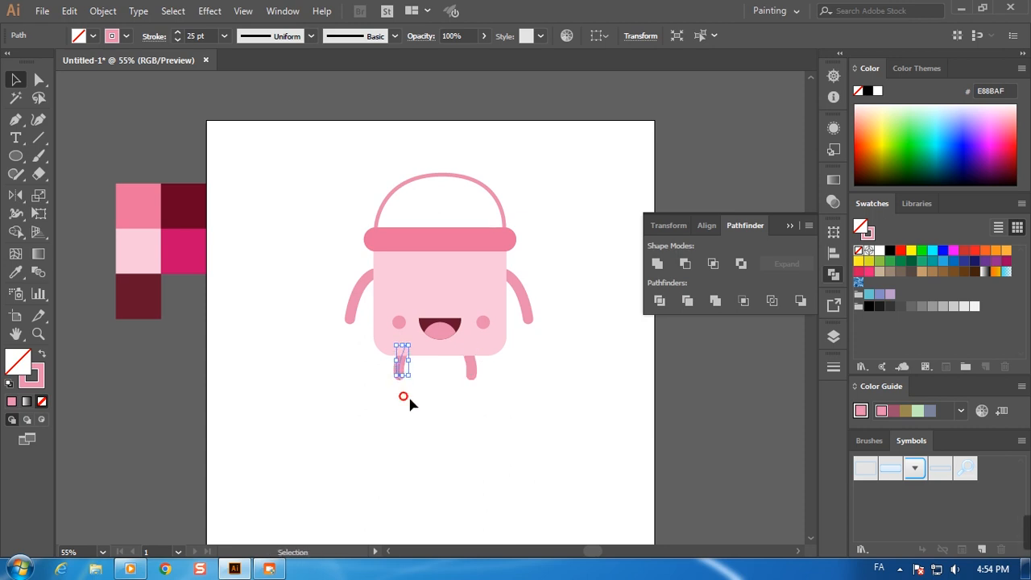
{"action": "left_click", "coordinate": [407, 399]}
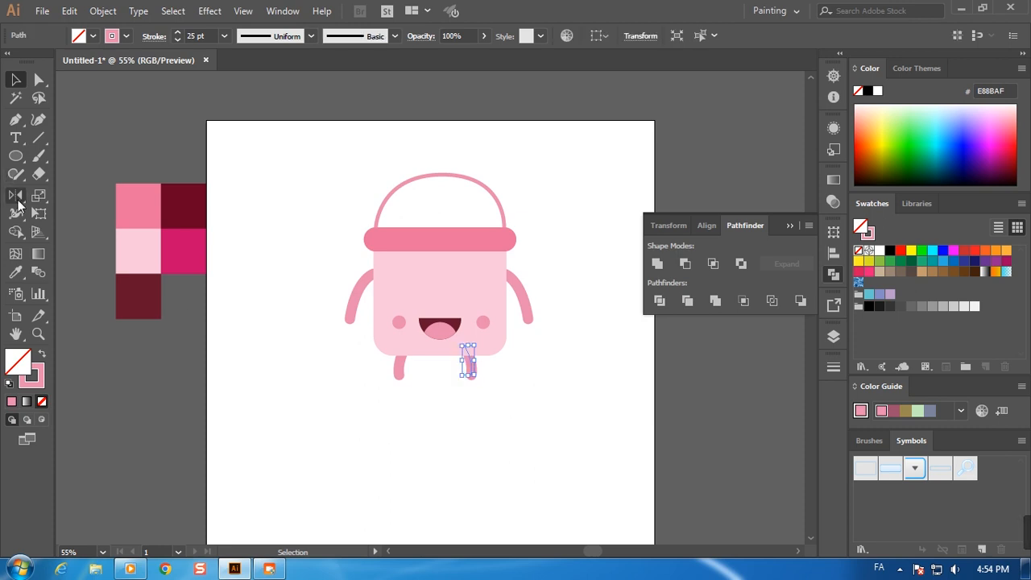
Smooth the curves of both legs with the Smooth Tool, working on the right leg first and the left leg second
{"action": "left_click", "coordinate": [18, 199]}
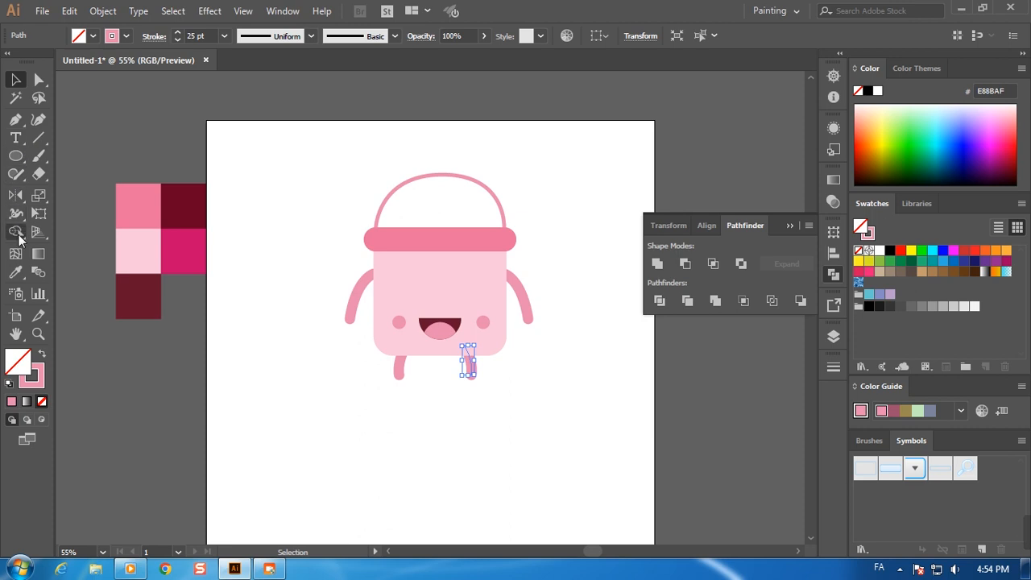
{"action": "left_click", "coordinate": [15, 213]}
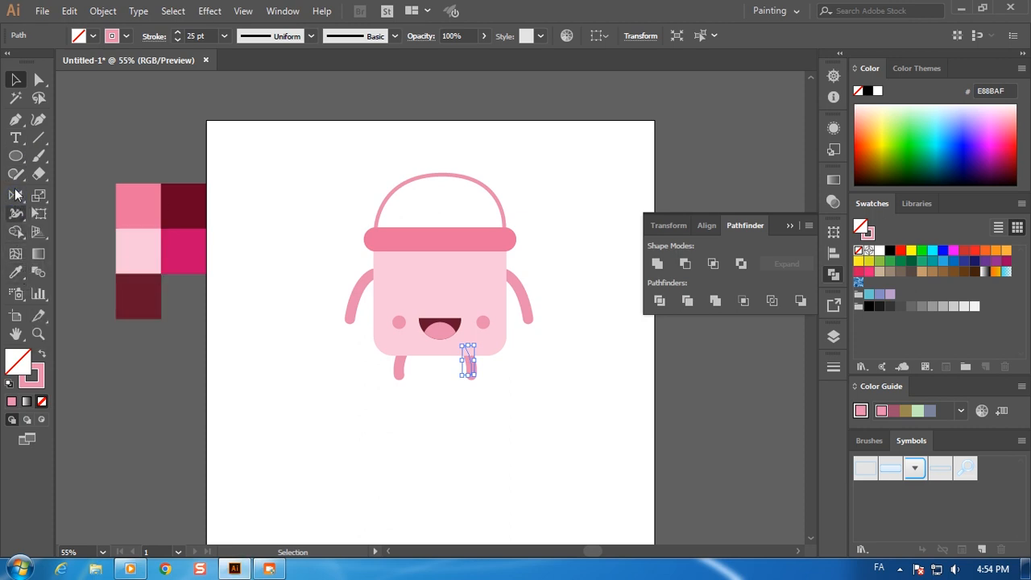
{"action": "left_click", "coordinate": [13, 125]}
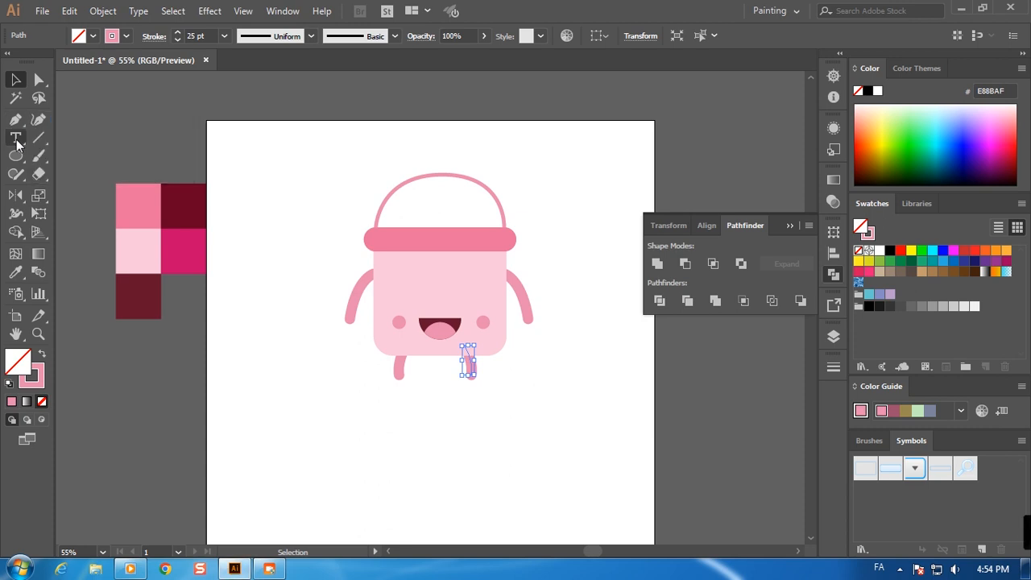
{"action": "left_click", "coordinate": [17, 156]}
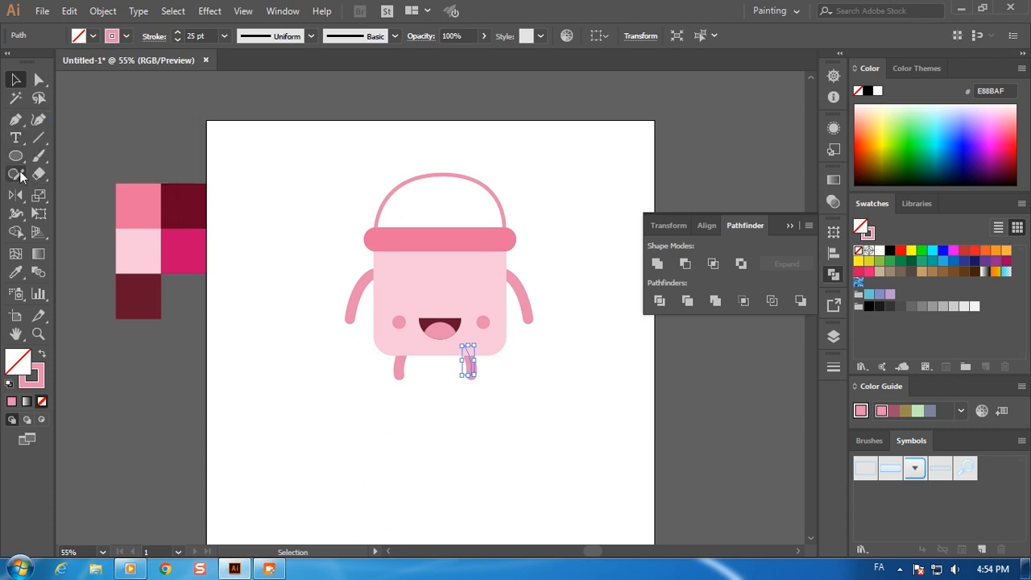
{"action": "left_click", "coordinate": [24, 182]}
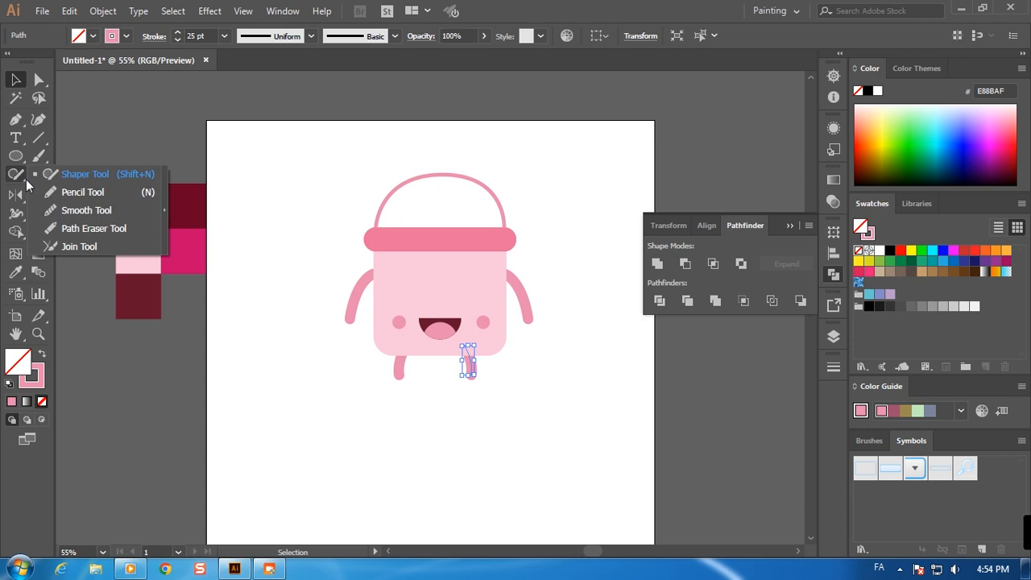
{"action": "left_click", "coordinate": [62, 209]}
{"action": "left_click_drag", "start_coordinate": [469, 348], "coordinate": [472, 363]}
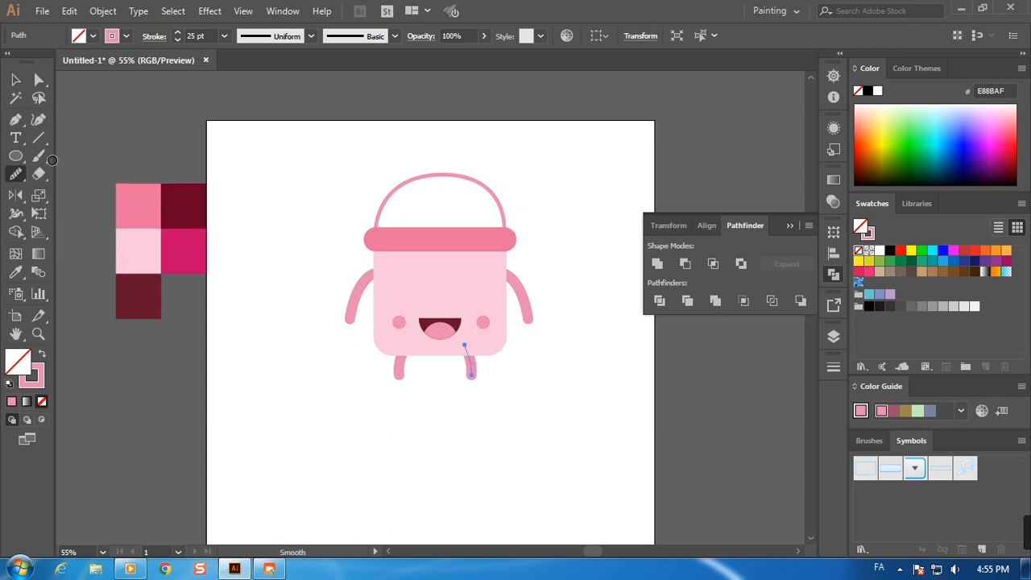
{"action": "left_click", "coordinate": [15, 80]}
{"action": "left_click", "coordinate": [243, 330]}
{"action": "left_click", "coordinate": [400, 375]}
{"action": "left_click", "coordinate": [15, 173]}
{"action": "left_click", "coordinate": [15, 79]}
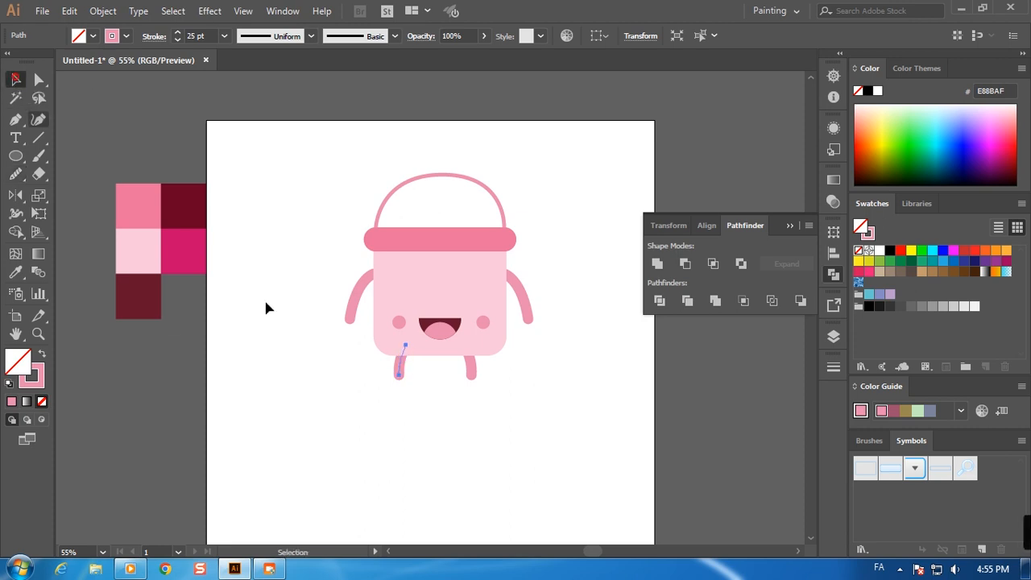
Adjust the left arm's lower end point and move both arms down along the body's sides, level with each other
{"action": "left_click", "coordinate": [357, 303]}
{"action": "left_click", "coordinate": [354, 303]}
{"action": "left_click", "coordinate": [39, 79]}
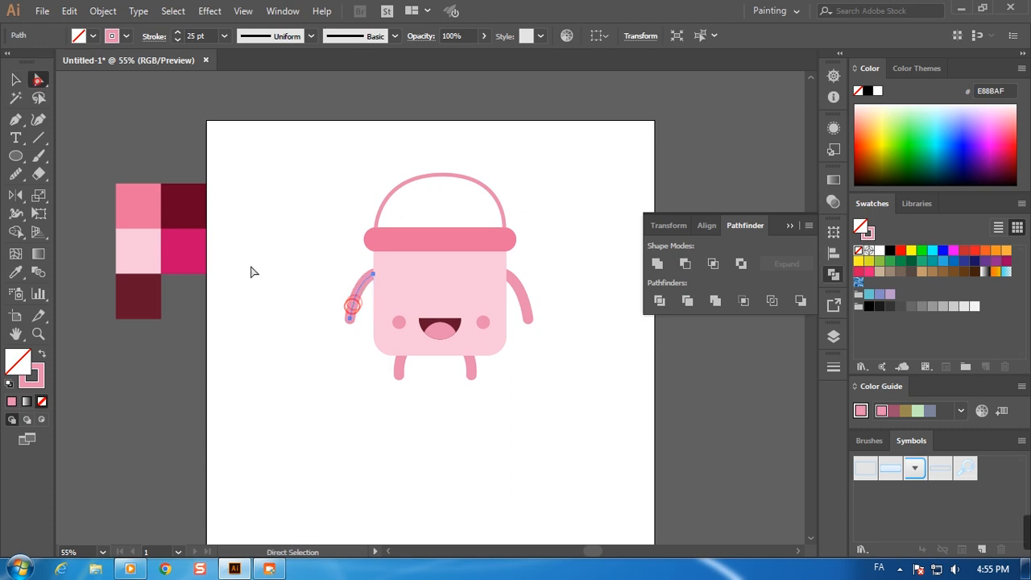
{"action": "mouse_move", "coordinate": [352, 320]}
{"action": "left_mouse_down"}
{"action": "mouse_move", "coordinate": [350, 342]}
{"action": "mouse_move", "coordinate": [350, 322]}
{"action": "left_mouse_up"}
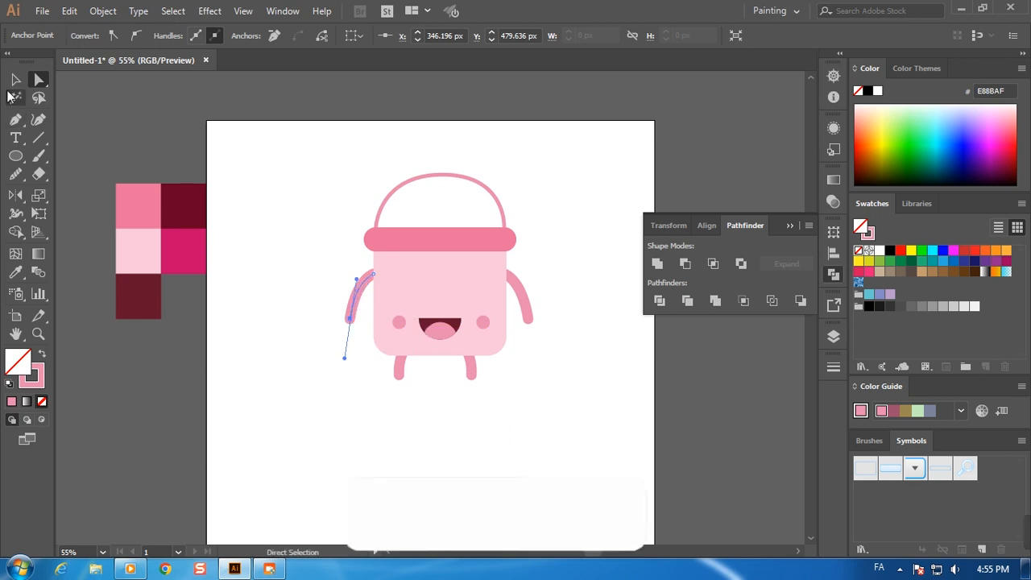
{"action": "key", "text": "v"}
{"action": "left_click_drag", "start_coordinate": [357, 294], "coordinate": [355, 312]}
{"action": "left_click_drag", "start_coordinate": [520, 296], "coordinate": [516, 315]}
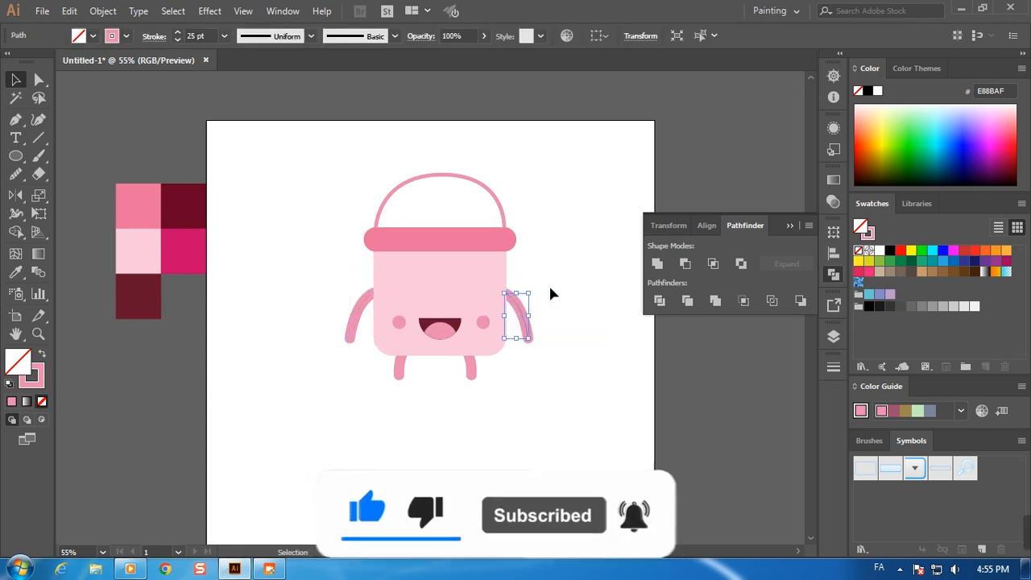
{"action": "left_click", "coordinate": [548, 288]}
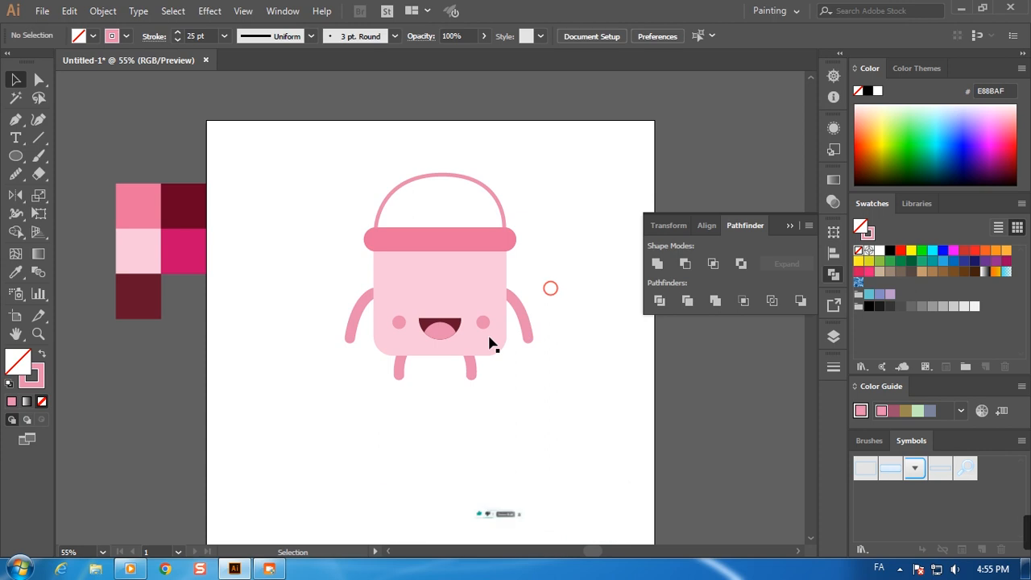
Pull the lower end points of both arms inward so the hands sit closer to the body
{"action": "key", "text": "a"}
{"action": "left_click", "coordinate": [352, 315]}
{"action": "mouse_move", "coordinate": [352, 339]}
{"action": "left_mouse_down"}
{"action": "mouse_move", "coordinate": [345, 373]}
{"action": "mouse_move", "coordinate": [357, 338]}
{"action": "left_mouse_up"}
{"action": "left_click", "coordinate": [532, 339]}
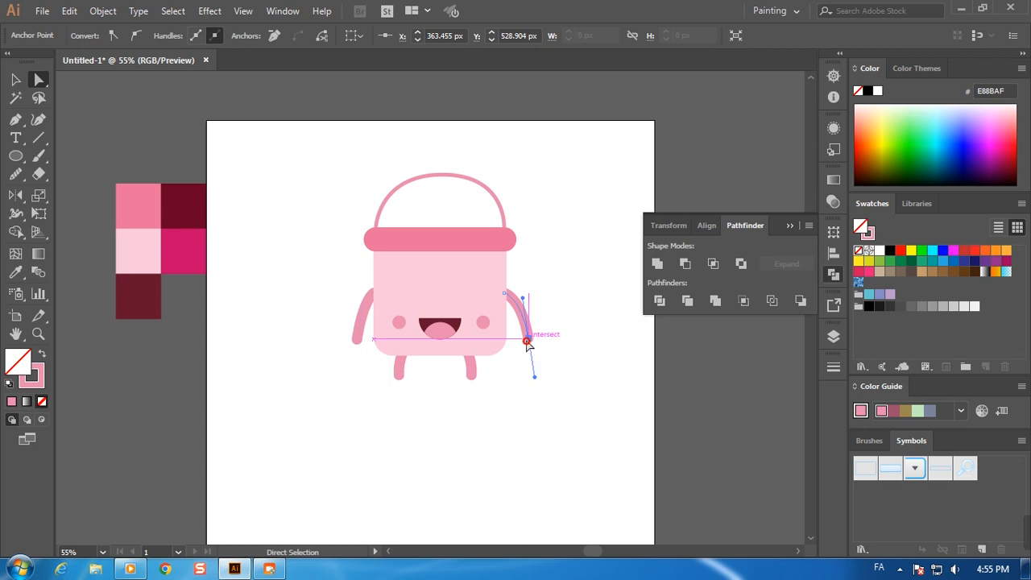
{"action": "left_click_drag", "start_coordinate": [531, 339], "coordinate": [519, 339]}
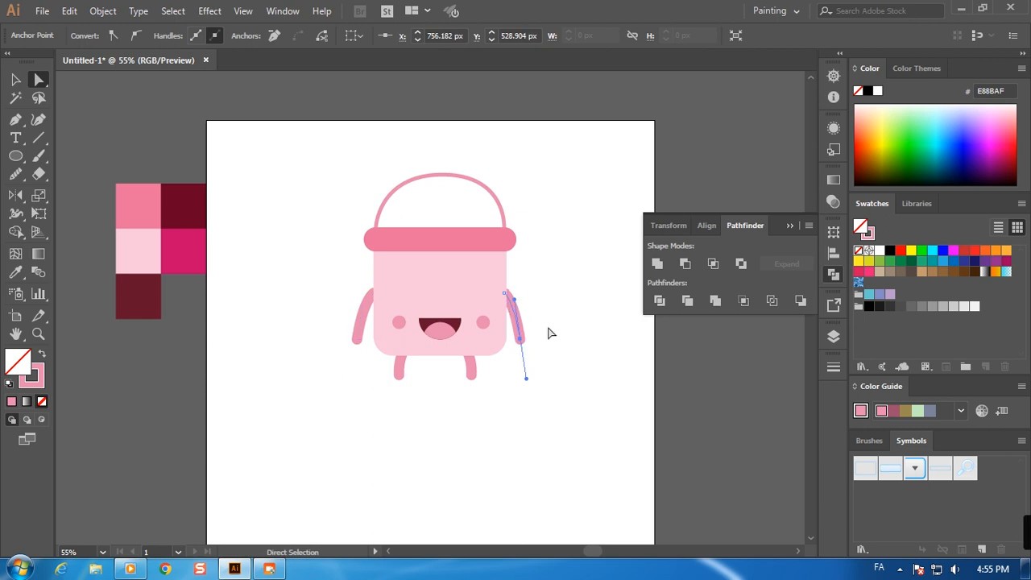
{"action": "left_click", "coordinate": [518, 344]}
Draw a small arched eye above the left cheek with the Pen tool and give it a dark maroon 64132B stroke without fill
{"action": "left_click", "coordinate": [16, 118]}
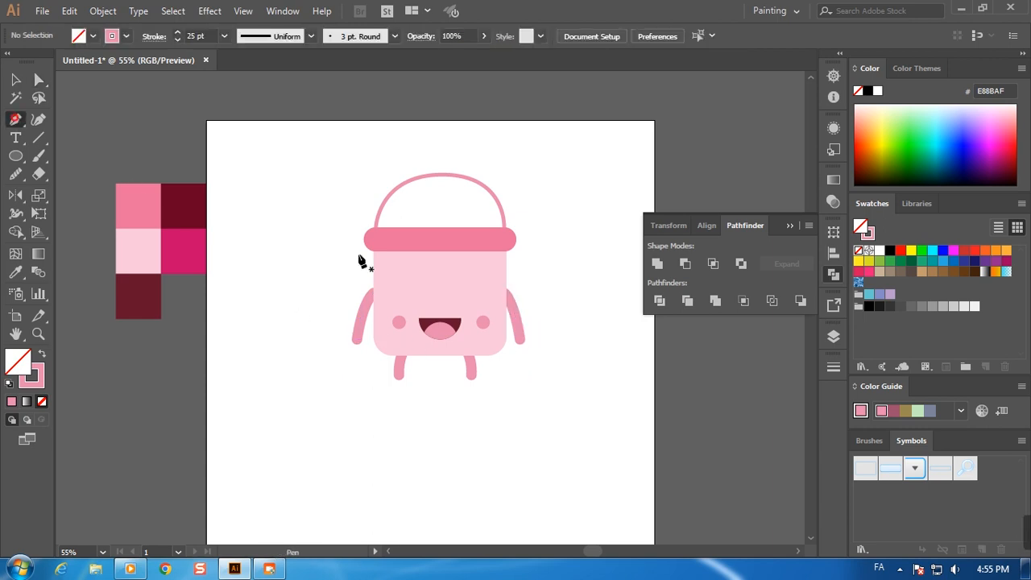
{"action": "left_click", "coordinate": [424, 294]}
{"action": "left_click_drag", "start_coordinate": [405, 295], "coordinate": [398, 310]}
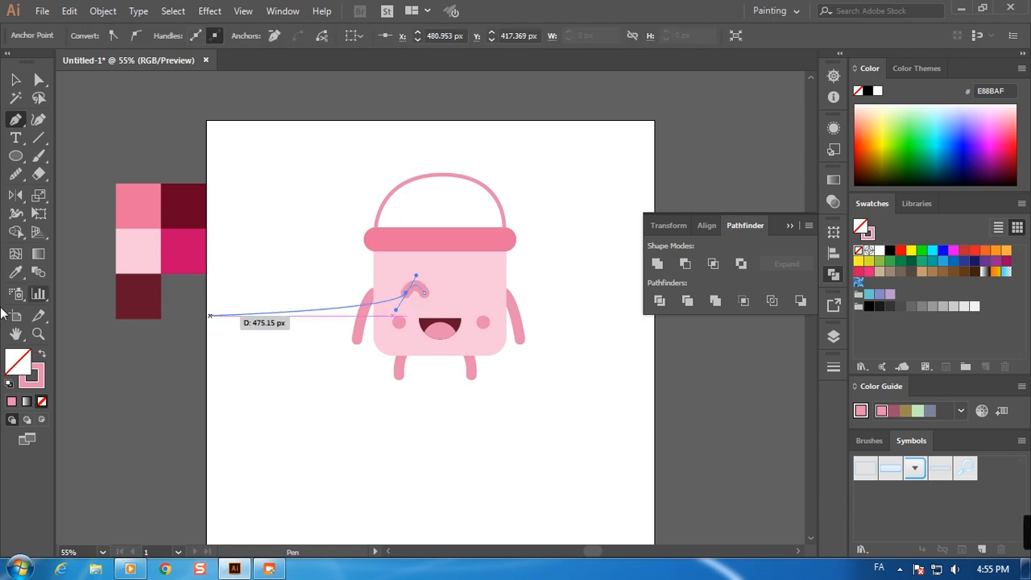
{"action": "key", "text": "i"}
{"action": "left_click", "coordinate": [134, 305]}
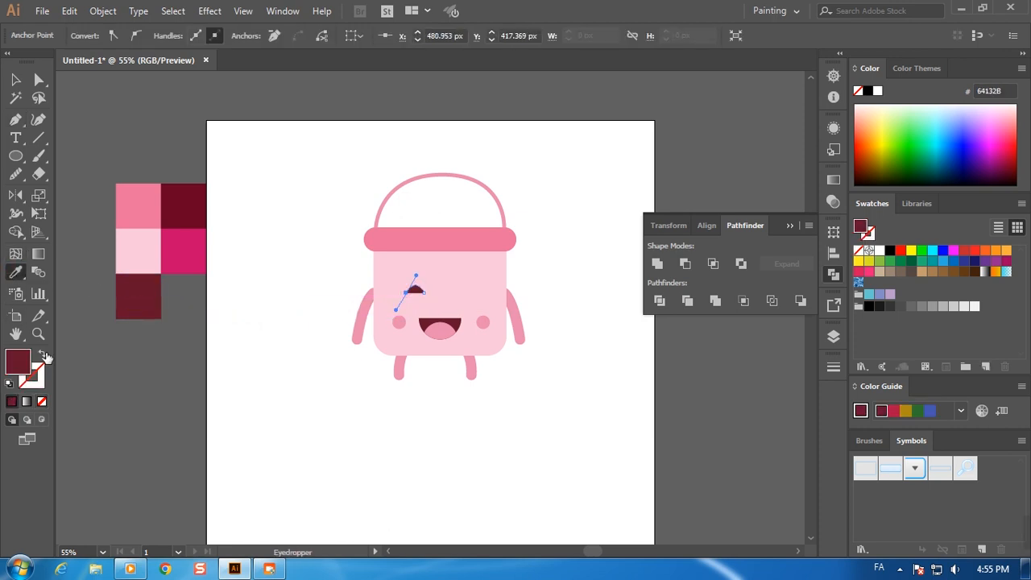
{"action": "left_click", "coordinate": [42, 355]}
{"action": "left_click", "coordinate": [15, 80]}
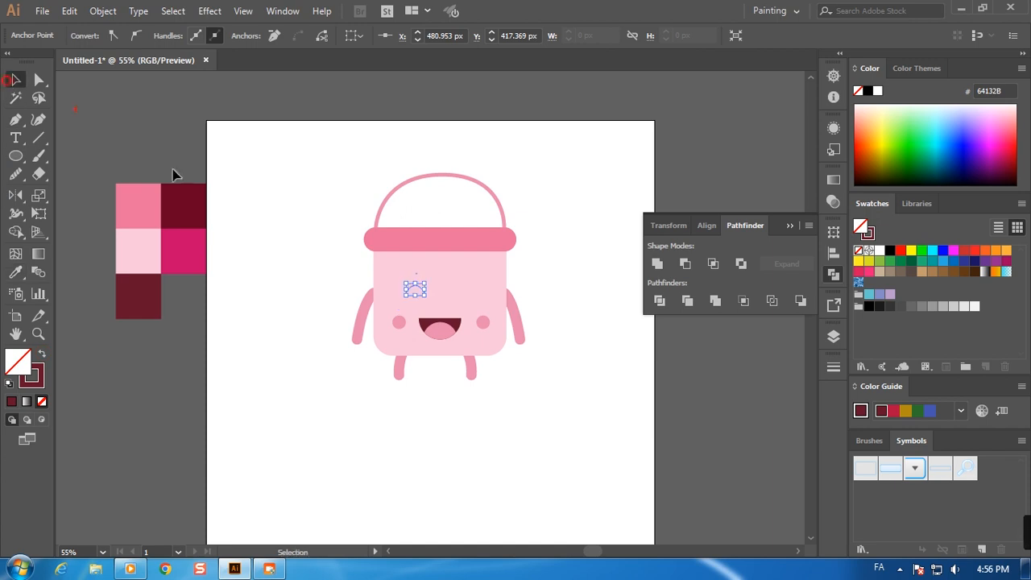
Set the eye's stroke weight to 13 pt with a round cap and round corners
{"action": "left_click", "coordinate": [417, 290]}
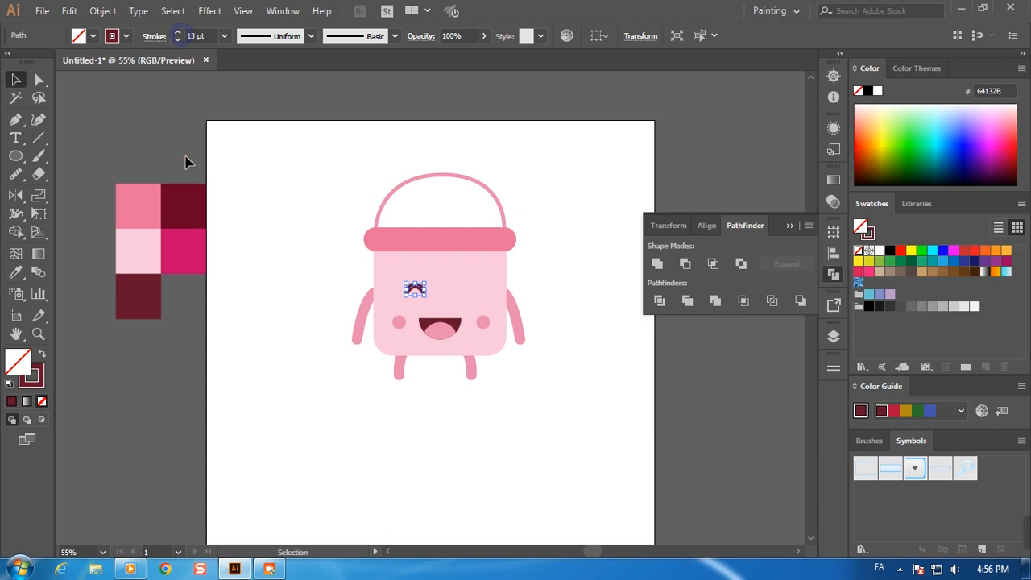
{"action": "left_click", "coordinate": [185, 164]}
{"action": "left_click", "coordinate": [422, 289]}
{"action": "left_click", "coordinate": [155, 37]}
{"action": "left_click", "coordinate": [75, 75]}
{"action": "left_click", "coordinate": [76, 95]}
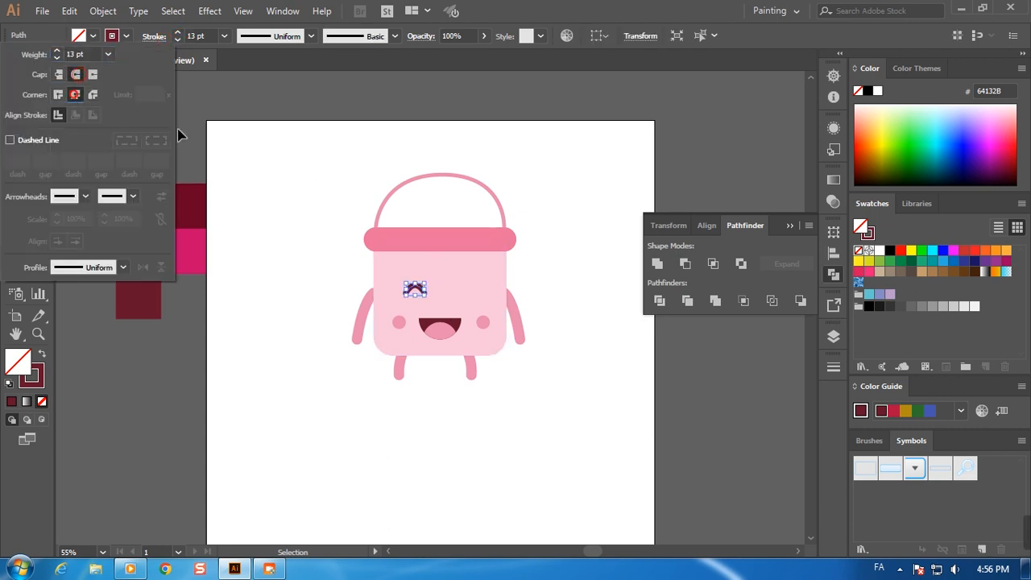
{"action": "left_click", "coordinate": [245, 180]}
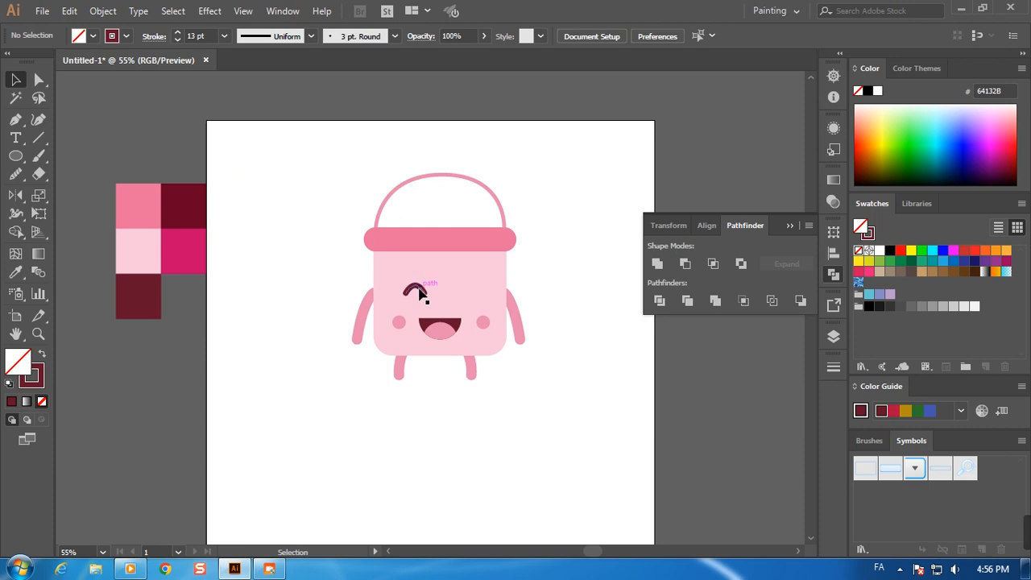
Reposition the arched eye slightly lower and closer to the body's left side, above the left cheek
{"action": "left_click_drag", "start_coordinate": [417, 291], "coordinate": [416, 285]}
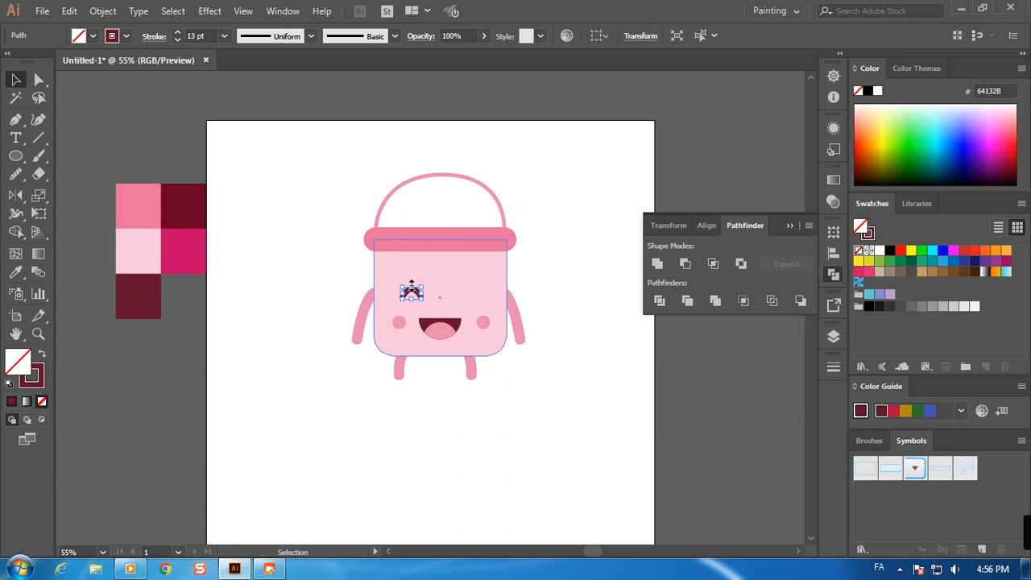
{"action": "right_click", "coordinate": [561, 166]}
{"action": "left_click", "coordinate": [561, 145]}
{"action": "left_click", "coordinate": [549, 285]}
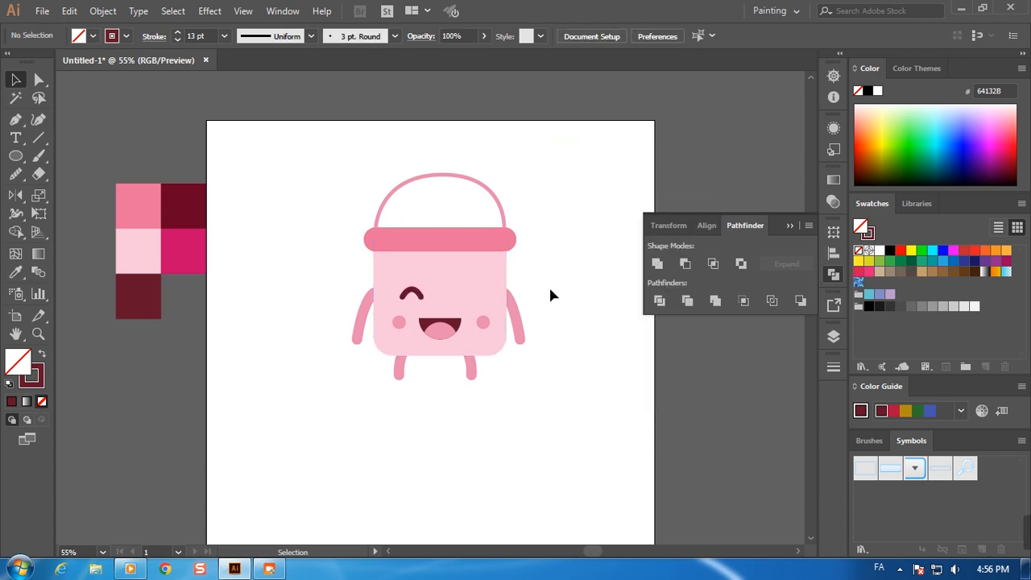
Reshape the eye with the Anchor Point tool into a smooth arch with horizontal handles at its top anchor
{"action": "left_click", "coordinate": [417, 295]}
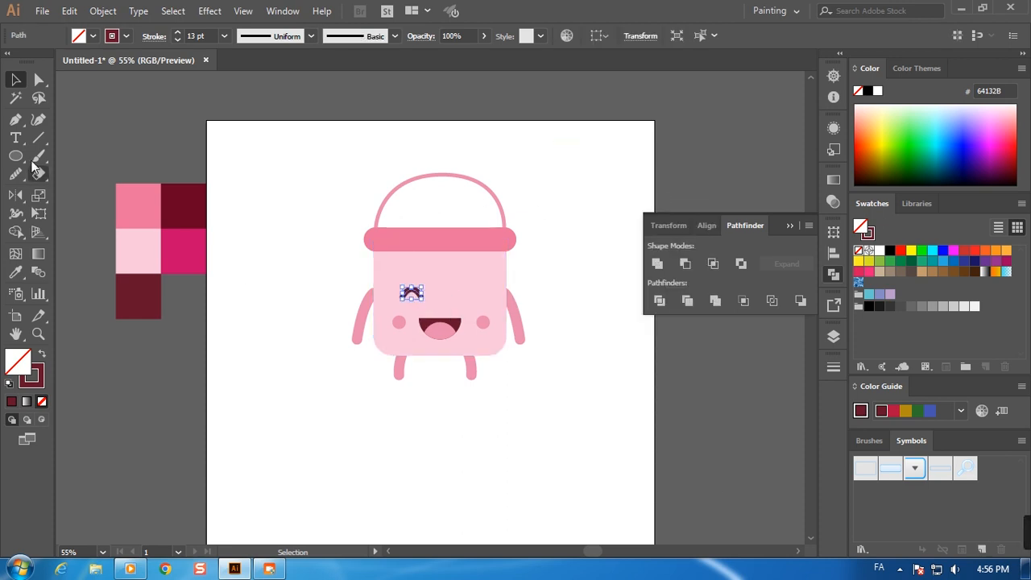
{"action": "left_click_drag", "start_coordinate": [19, 120], "coordinate": [61, 162]}
{"action": "left_click", "coordinate": [412, 296]}
{"action": "left_click_drag", "start_coordinate": [411, 292], "coordinate": [376, 314]}
{"action": "left_click", "coordinate": [42, 334]}
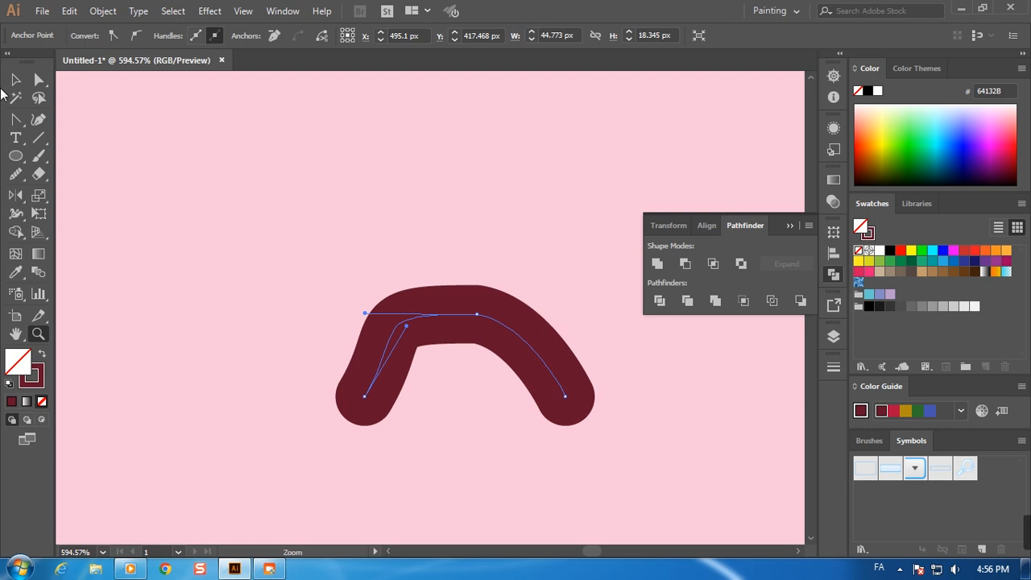
{"action": "left_click", "coordinate": [16, 119]}
{"action": "left_click_drag", "start_coordinate": [479, 314], "coordinate": [564, 394]}
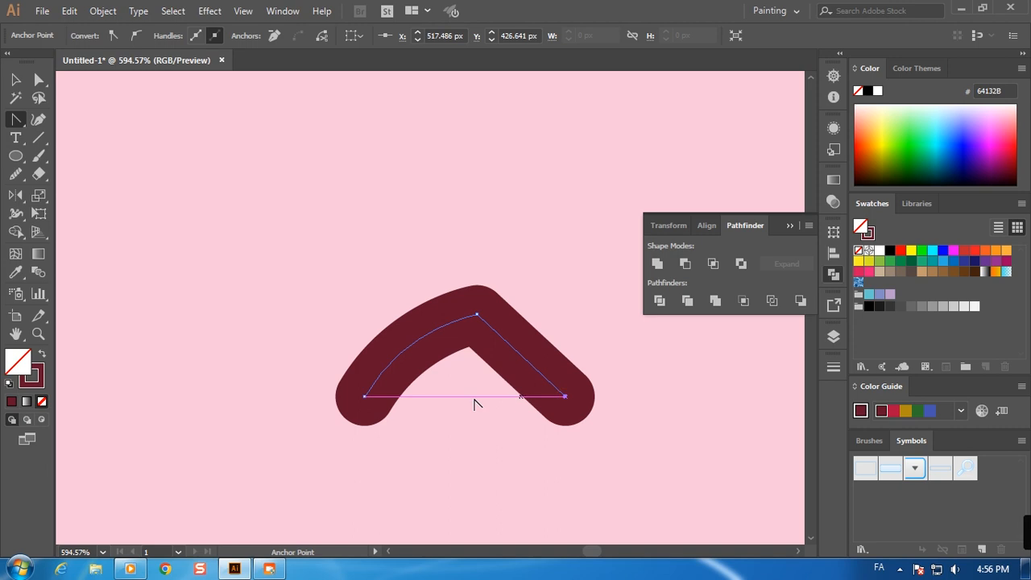
{"action": "left_click", "coordinate": [477, 314]}
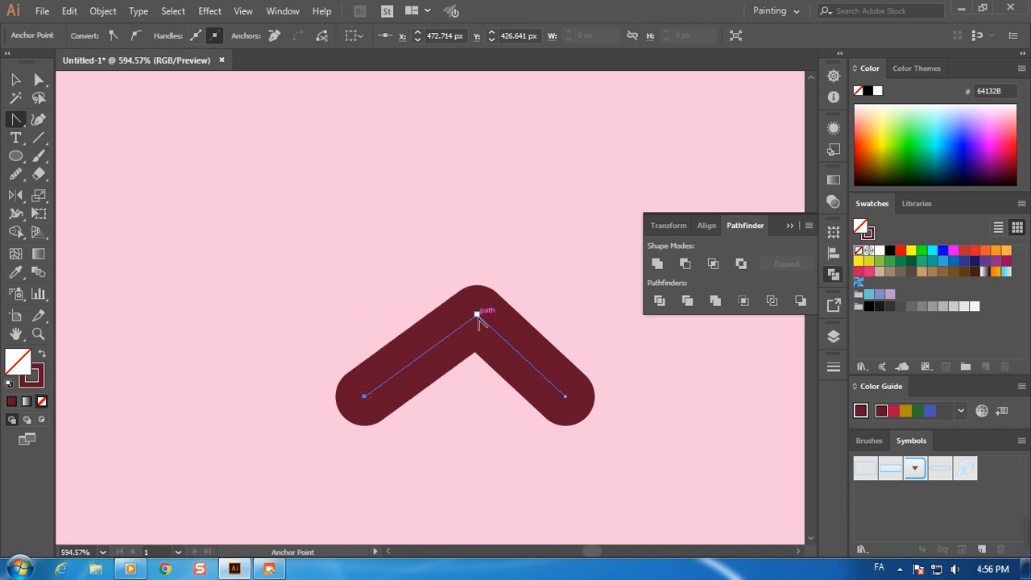
{"action": "mouse_move", "coordinate": [479, 314]}
{"action": "left_mouse_down"}
{"action": "mouse_move", "coordinate": [345, 322]}
{"action": "mouse_move", "coordinate": [382, 331]}
{"action": "mouse_move", "coordinate": [372, 333]}
{"action": "left_mouse_up"}
Nudge the eye's top anchor left to X 495.766 px to balance the arch
{"action": "left_click", "coordinate": [15, 79]}
{"action": "key", "text": "ctrl+minus"}
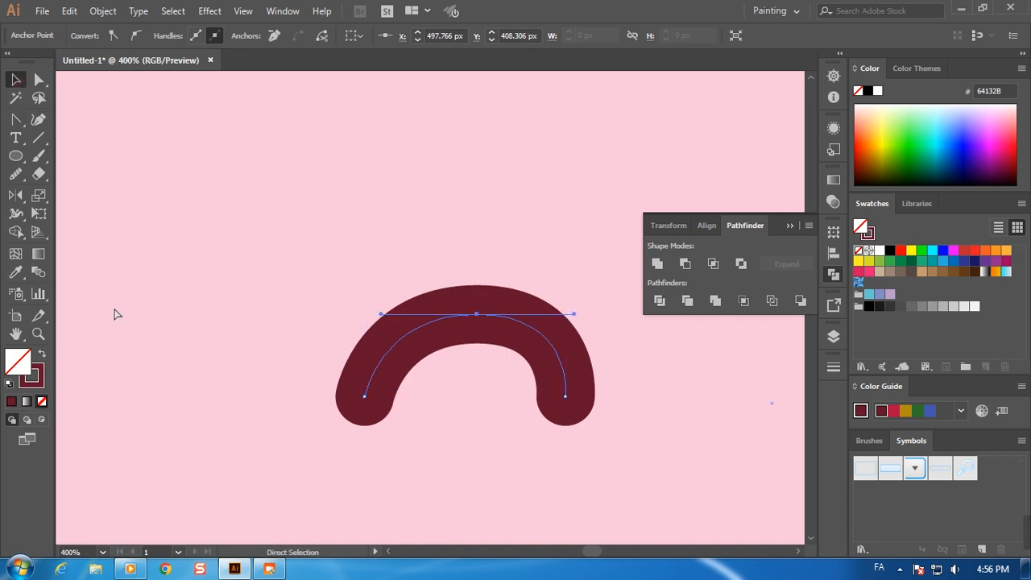
{"action": "key", "text": "ctrl+minus"}
{"action": "key", "text": "ctrl+minus"}
{"action": "key", "text": "ctrl+minus"}
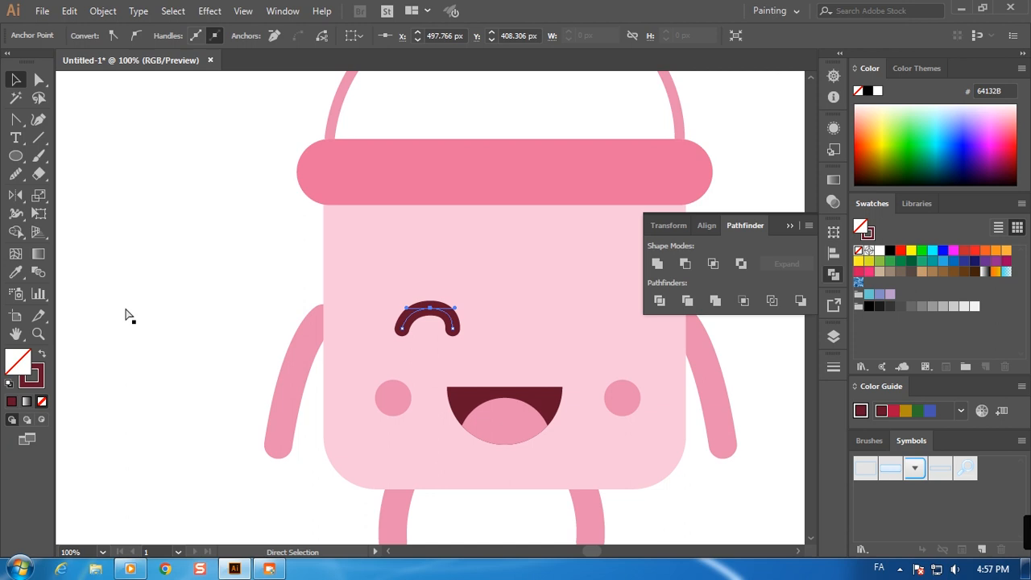
{"action": "key", "text": "a"}
{"action": "key", "text": "ctrl+minus"}
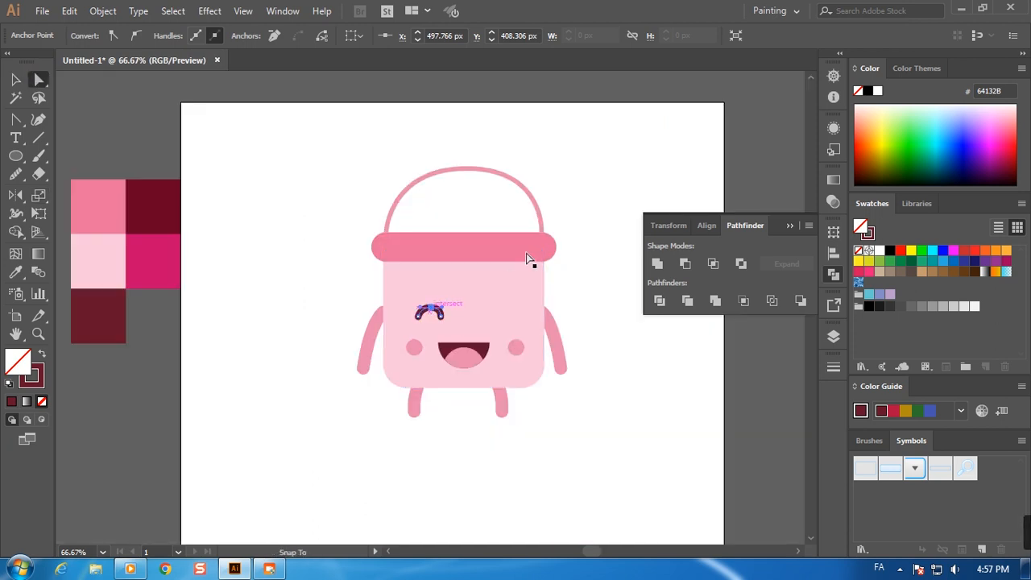
{"action": "key", "text": "Left"}
Copy the arched eye and paste the duplicate in front of the original
{"action": "left_click", "coordinate": [16, 79]}
{"action": "left_click", "coordinate": [69, 10]}
{"action": "left_click", "coordinate": [110, 85]}
{"action": "left_click", "coordinate": [69, 11]}
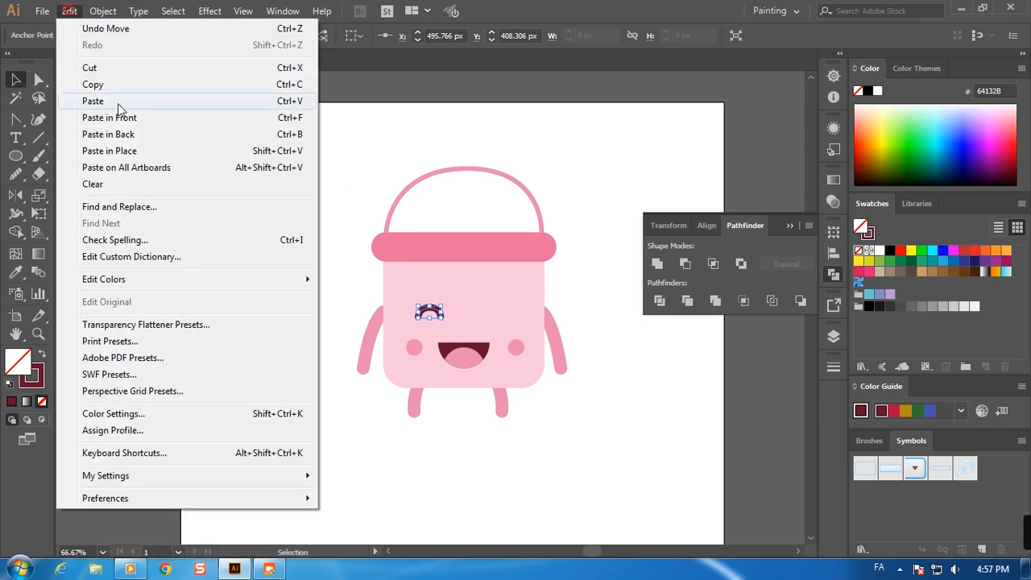
{"action": "left_click", "coordinate": [121, 117]}
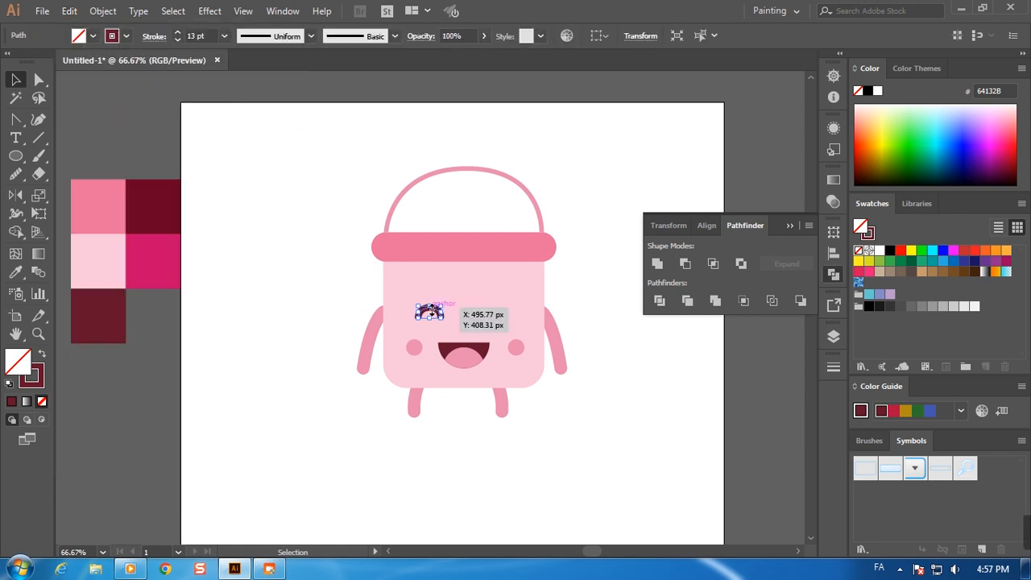
Place the duplicate eye on the body's right side, level with the left eye and above the right cheek
{"action": "left_click_drag", "start_coordinate": [440, 313], "coordinate": [504, 317]}
{"action": "left_click_drag", "start_coordinate": [565, 276], "coordinate": [565, 276]}
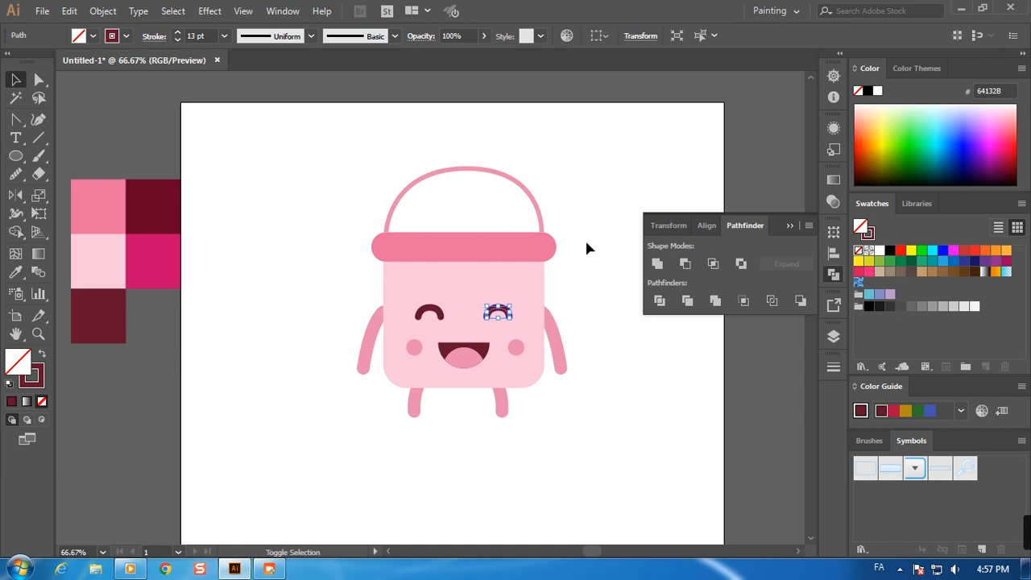
{"action": "left_click", "coordinate": [587, 248]}
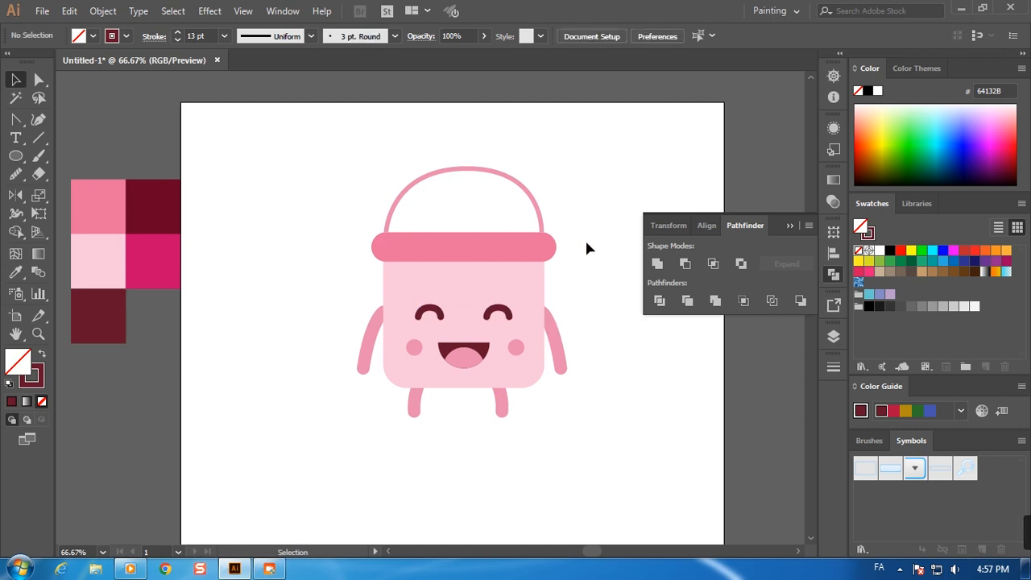
Thicken the bucket handle's stroke to 21 pt
{"action": "left_click", "coordinate": [529, 194]}
{"action": "left_click", "coordinate": [178, 32]}
{"action": "left_click", "coordinate": [620, 190]}
Draw two narrow vertical rectangles hanging from the right part of the rim, the left one about 30 by 90 px
{"action": "left_click_drag", "start_coordinate": [12, 159], "coordinate": [105, 155]}
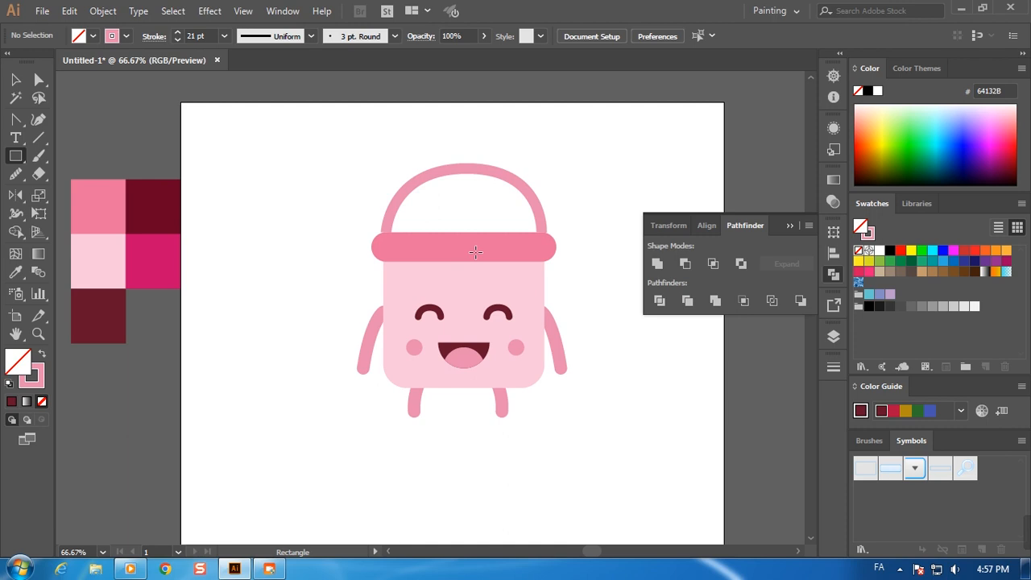
{"action": "left_click_drag", "start_coordinate": [482, 248], "coordinate": [499, 291]}
{"action": "left_click_drag", "start_coordinate": [535, 247], "coordinate": [526, 278]}
Fully round the corners of the left paint-drip rectangle into a pill shape matching the right one
{"action": "key", "text": "a"}
{"action": "left_click", "coordinate": [499, 279]}
{"action": "left_click", "coordinate": [490, 286]}
{"action": "left_click", "coordinate": [488, 282]}
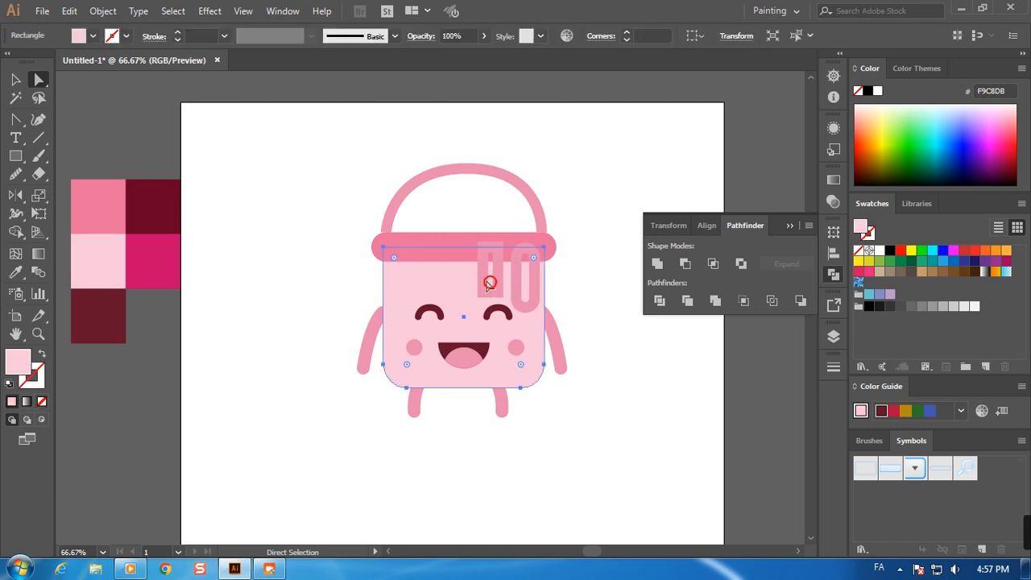
{"action": "left_click", "coordinate": [487, 284]}
{"action": "key", "text": "v"}
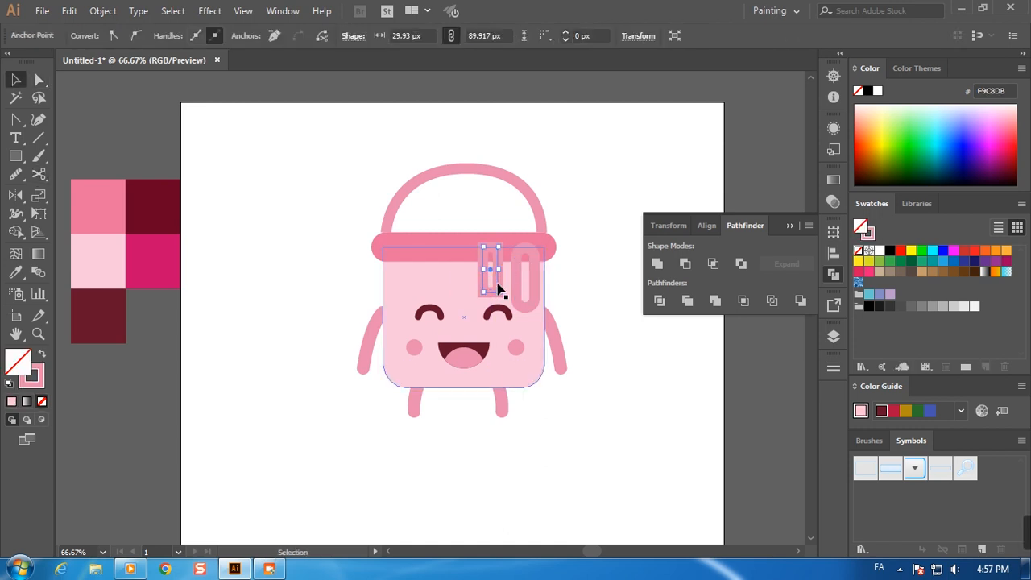
{"action": "key", "text": "a"}
{"action": "left_click_drag", "start_coordinate": [490, 259], "coordinate": [499, 264]}
Color both paint drips with the magenta palette square C60569 using the Eyedropper, leaving them without a stroke
{"action": "left_click", "coordinate": [15, 272]}
{"action": "left_click", "coordinate": [161, 246]}
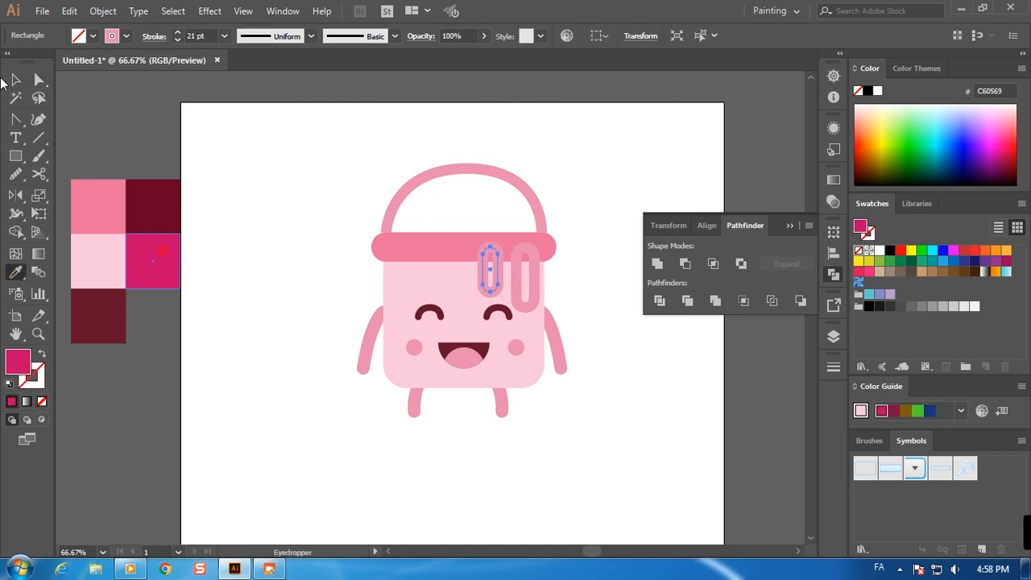
{"action": "left_click", "coordinate": [14, 79]}
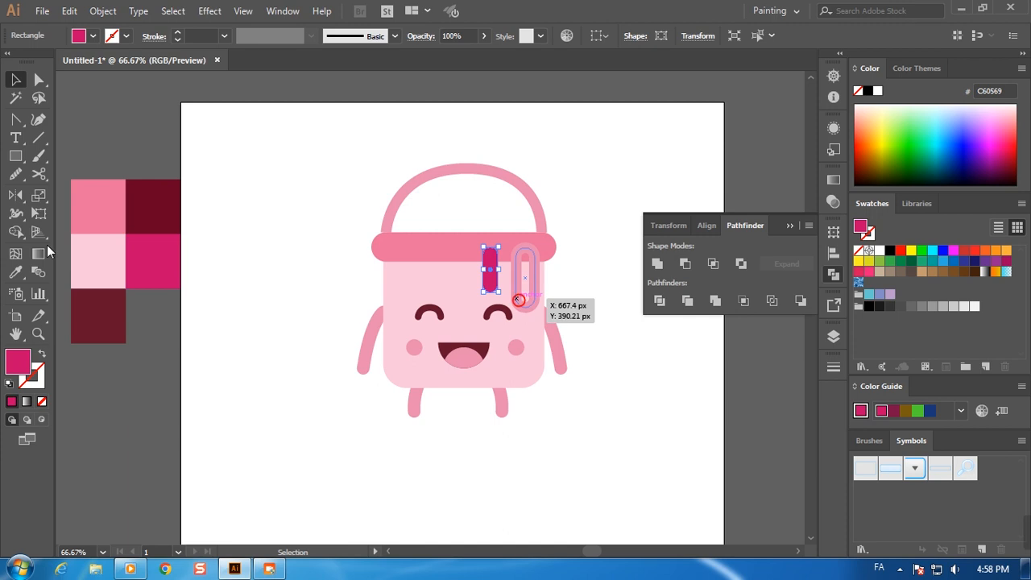
{"action": "left_click", "coordinate": [518, 299]}
{"action": "left_click", "coordinate": [16, 272]}
{"action": "left_click", "coordinate": [157, 253]}
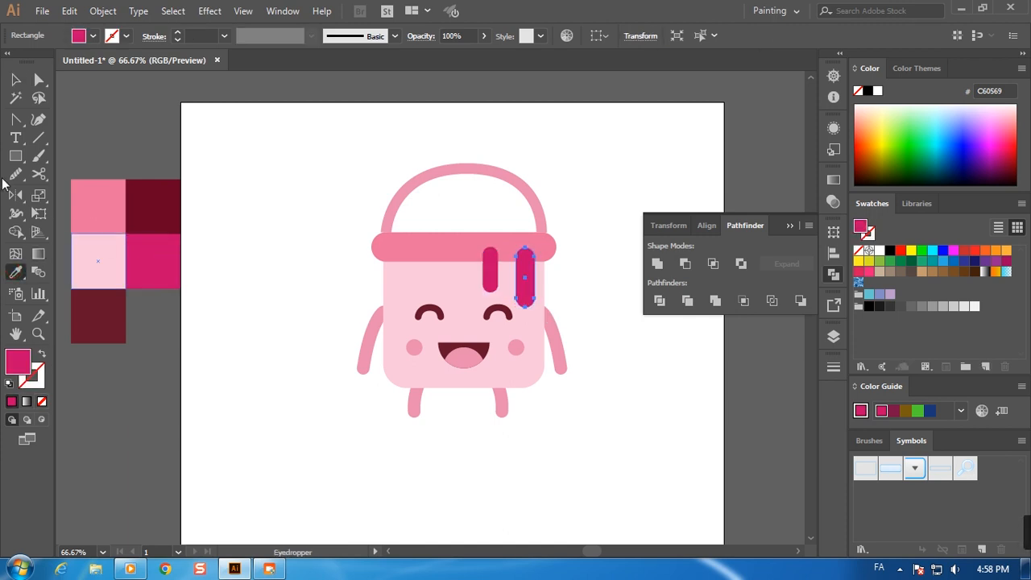
Draw a closed magenta paint shape with the Pen tool across the rim, joining the two drips with a curved left edge
{"action": "left_click_drag", "start_coordinate": [15, 119], "coordinate": [49, 119]}
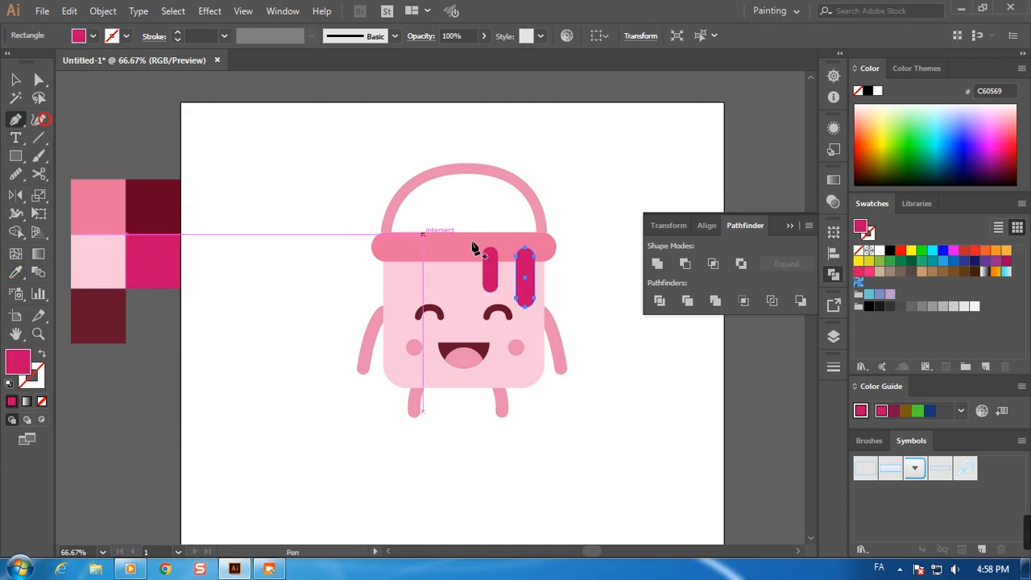
{"action": "left_click_drag", "start_coordinate": [472, 232], "coordinate": [484, 261]}
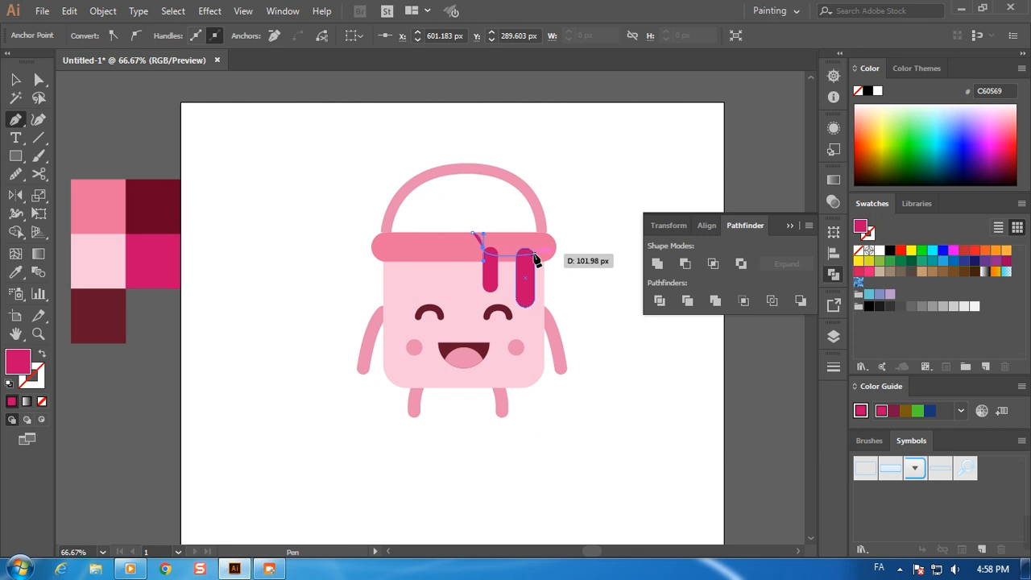
{"action": "left_click", "coordinate": [534, 254]}
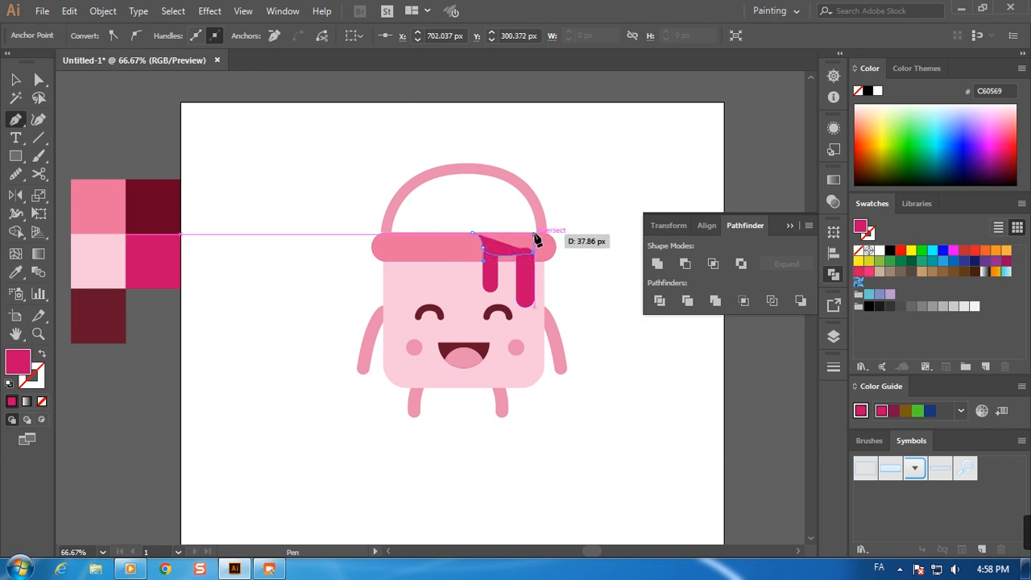
{"action": "left_click_drag", "start_coordinate": [535, 234], "coordinate": [539, 233]}
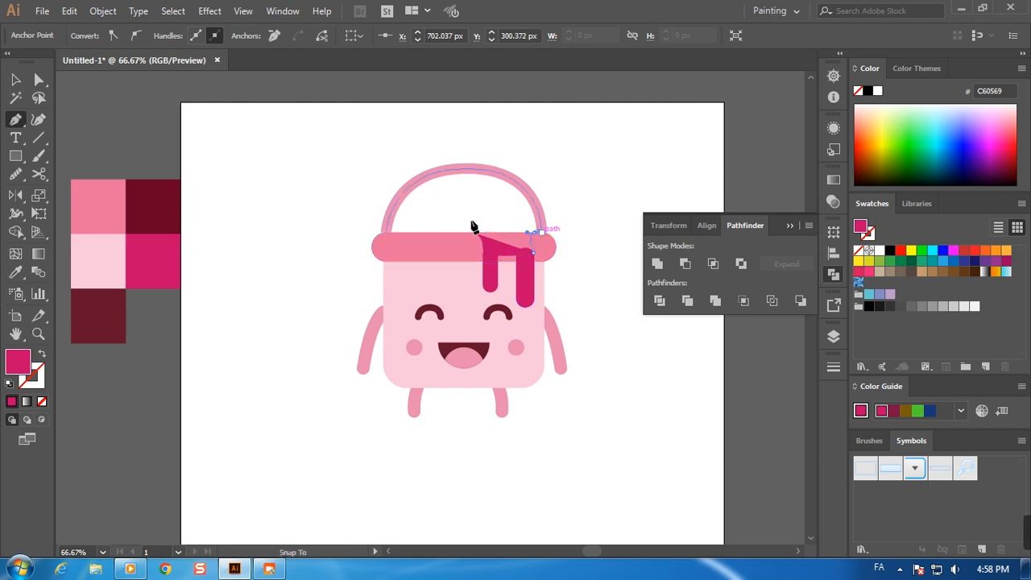
{"action": "left_click", "coordinate": [241, 151]}
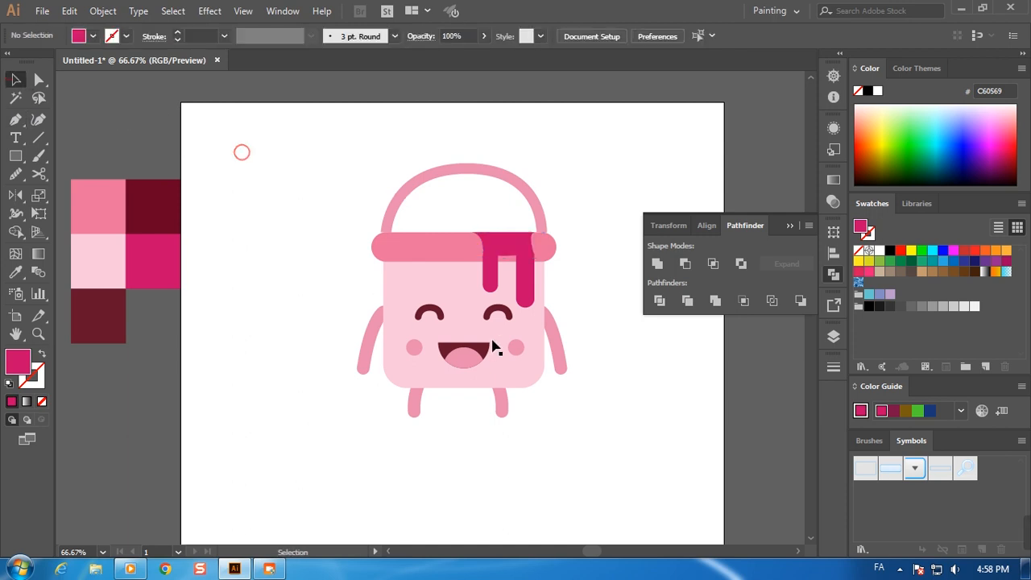
Move the right drip up until its top is level with the rim's upper edge
{"action": "left_click", "coordinate": [525, 282]}
{"action": "left_click_drag", "start_coordinate": [523, 278], "coordinate": [525, 281]}
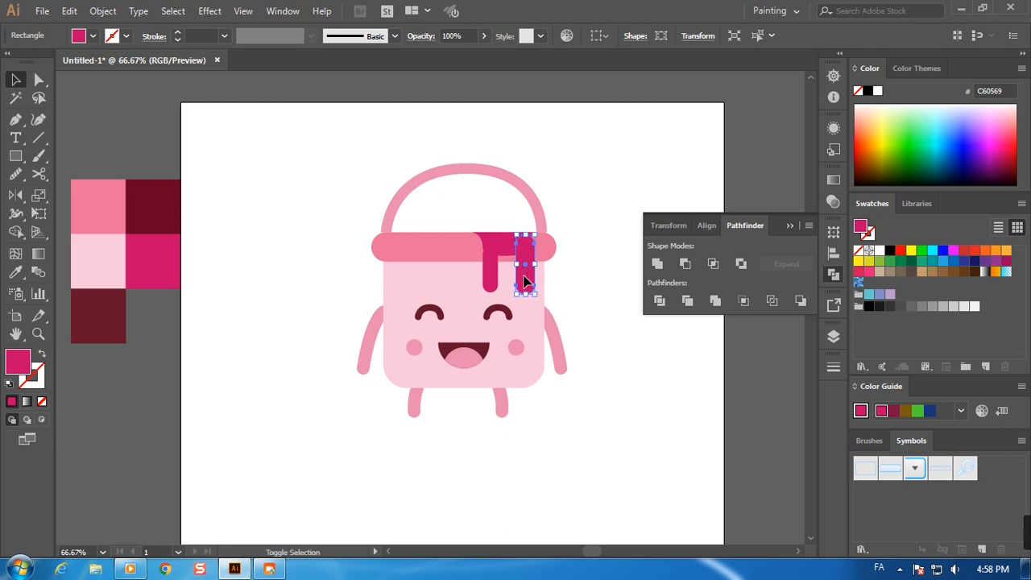
{"action": "key", "text": "a"}
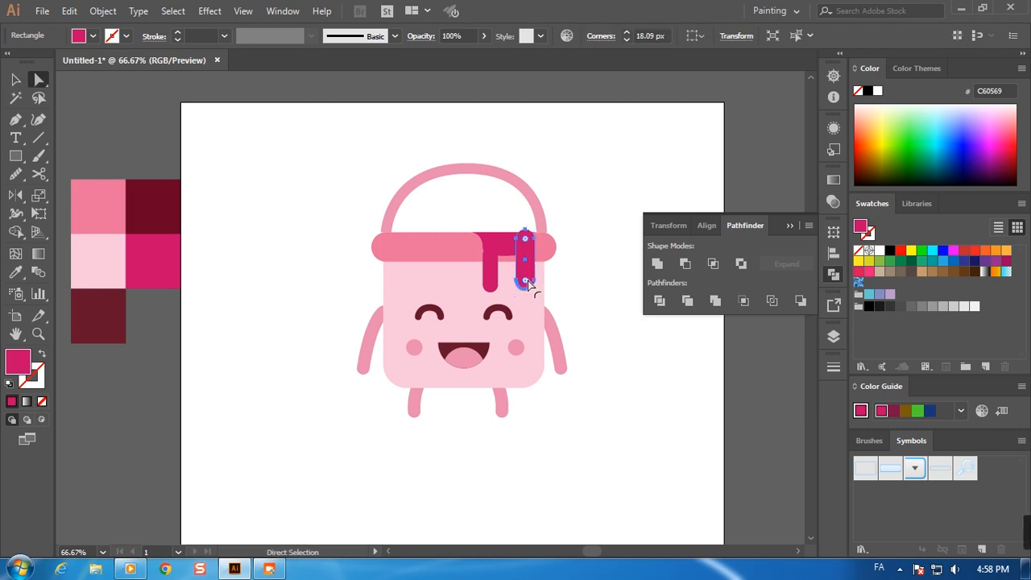
{"action": "key", "text": "shift+Down"}
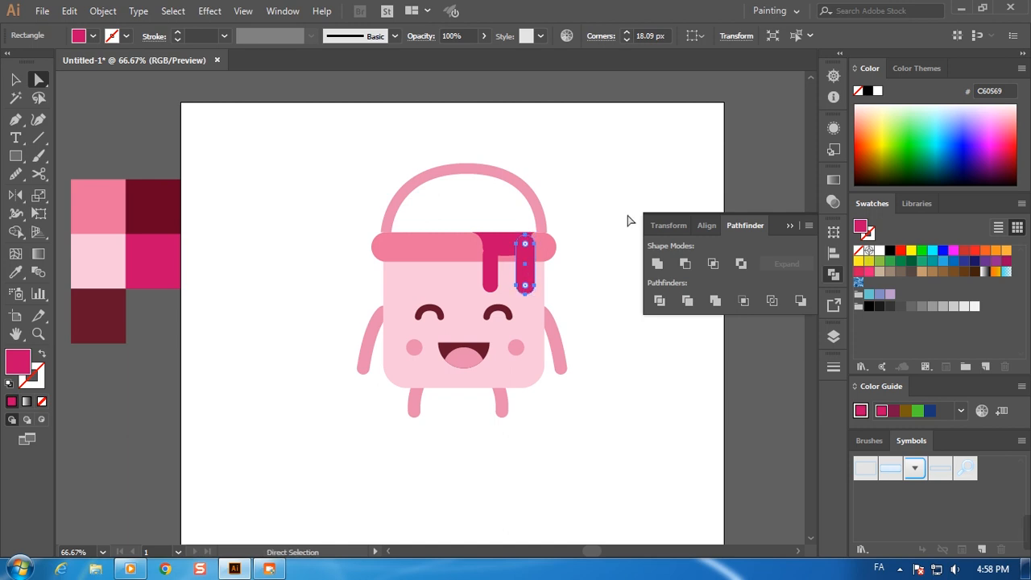
Square off the right drip's top corners to 0 px while keeping its lower end rounded
{"action": "left_click", "coordinate": [526, 244]}
{"action": "mouse_move", "coordinate": [526, 244]}
{"action": "left_mouse_down"}
{"action": "mouse_move", "coordinate": [505, 233]}
{"action": "mouse_move", "coordinate": [528, 240]}
{"action": "left_mouse_up"}
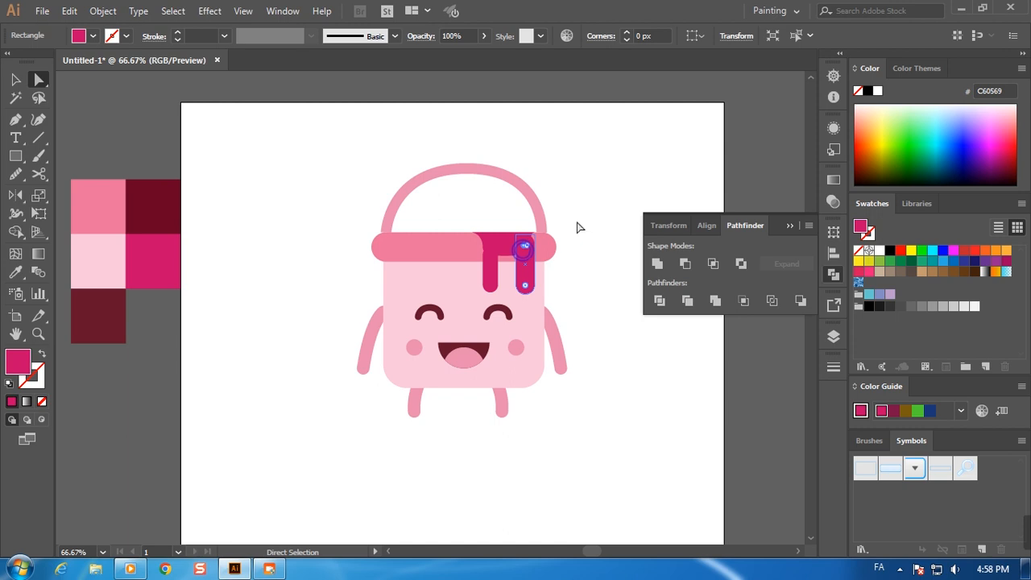
{"action": "left_click", "coordinate": [578, 225]}
{"action": "left_click", "coordinate": [524, 271]}
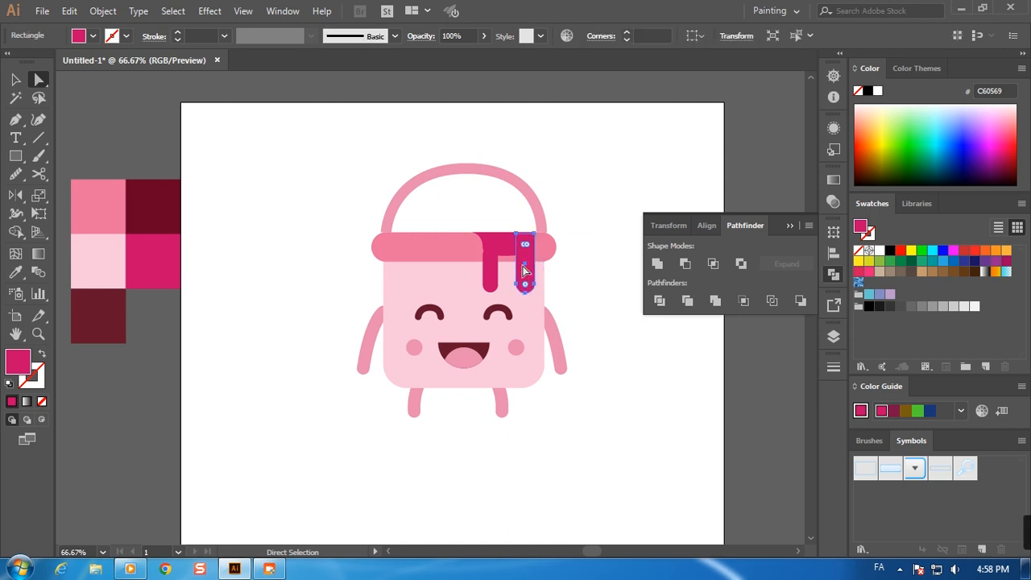
{"action": "left_click", "coordinate": [618, 190]}
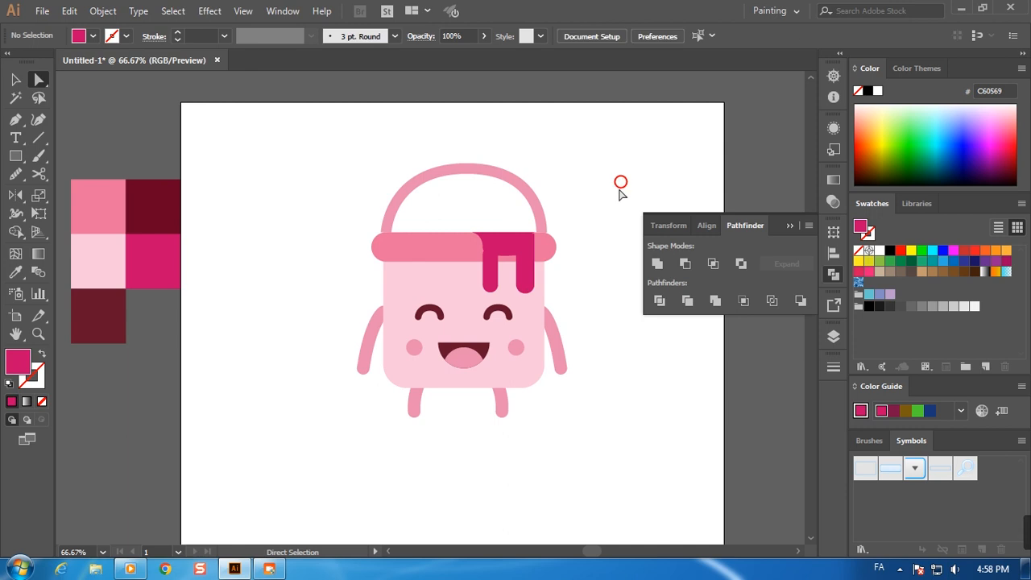
{"action": "left_click", "coordinate": [527, 265]}
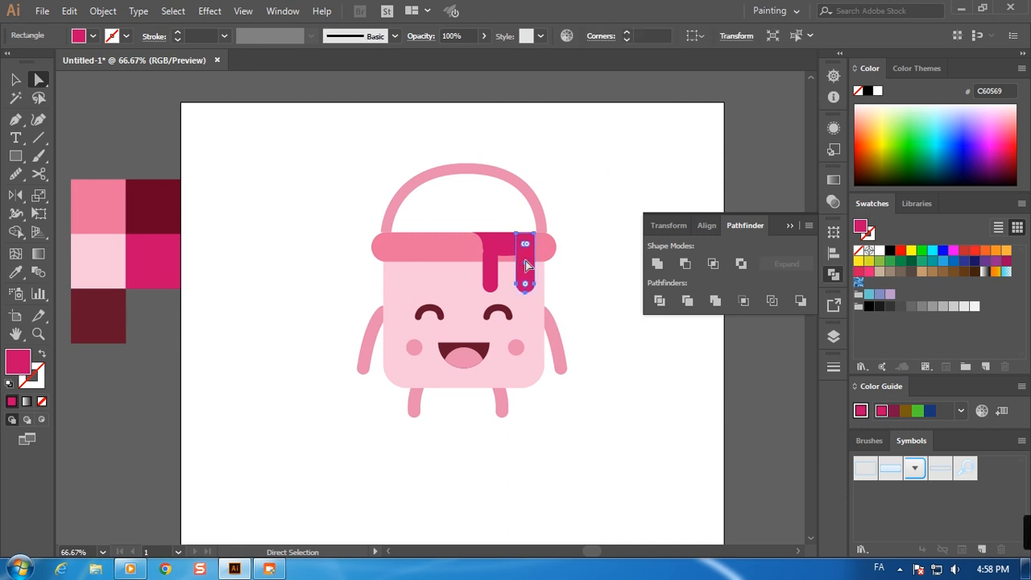
{"action": "left_click", "coordinate": [584, 201]}
Nudge the left drip slightly upward and enlarge the right drip downward and toward the left
{"action": "left_click", "coordinate": [490, 253]}
{"action": "left_click_drag", "start_coordinate": [491, 252], "coordinate": [491, 278]}
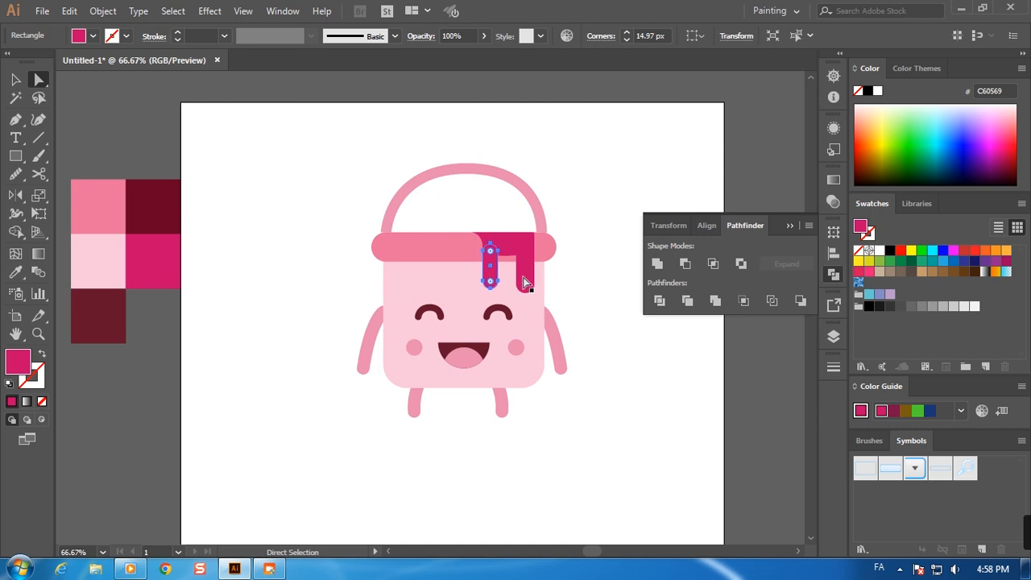
{"action": "left_click", "coordinate": [525, 280]}
{"action": "key", "text": "v"}
{"action": "left_click_drag", "start_coordinate": [526, 298], "coordinate": [528, 308]}
{"action": "left_click_drag", "start_coordinate": [517, 272], "coordinate": [509, 273]}
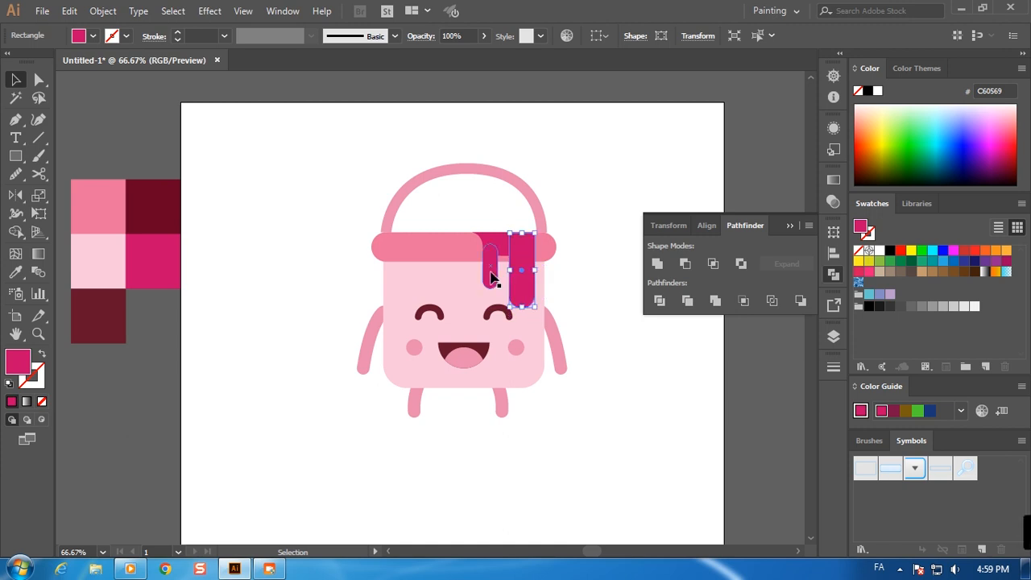
{"action": "left_click", "coordinate": [494, 268]}
{"action": "left_click_drag", "start_coordinate": [497, 266], "coordinate": [500, 265]}
Round the bottom corners of the enlarged right drip fully, to about 25 px
{"action": "left_click", "coordinate": [522, 300]}
{"action": "key", "text": "a"}
{"action": "left_click", "coordinate": [519, 299]}
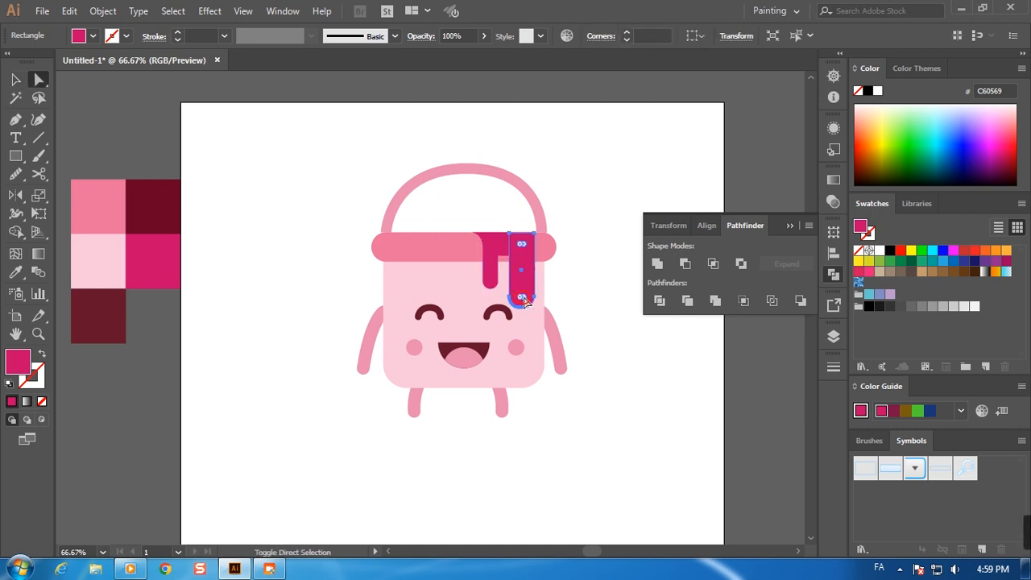
{"action": "left_click_drag", "start_coordinate": [525, 303], "coordinate": [517, 293]}
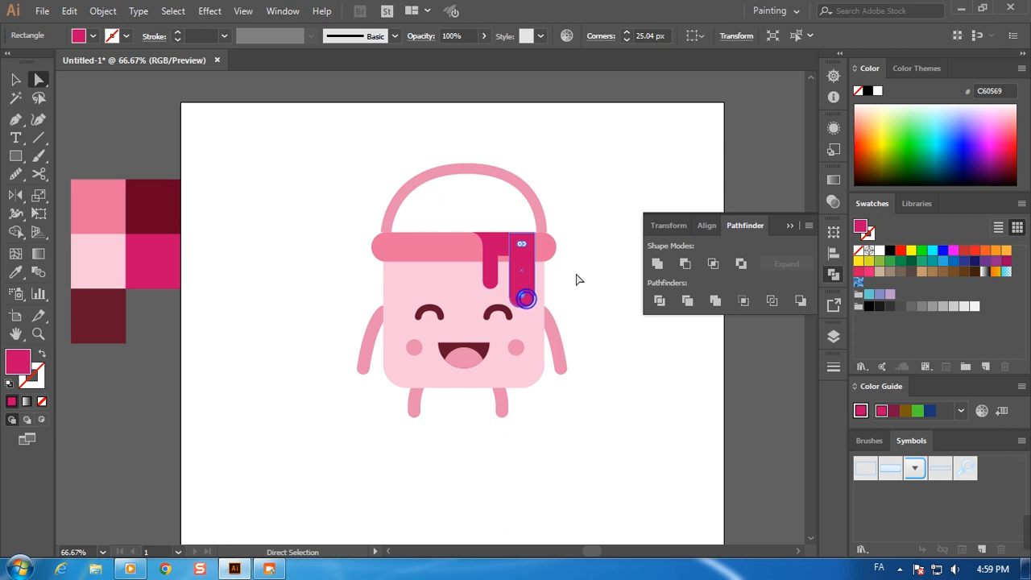
{"action": "left_click", "coordinate": [577, 280]}
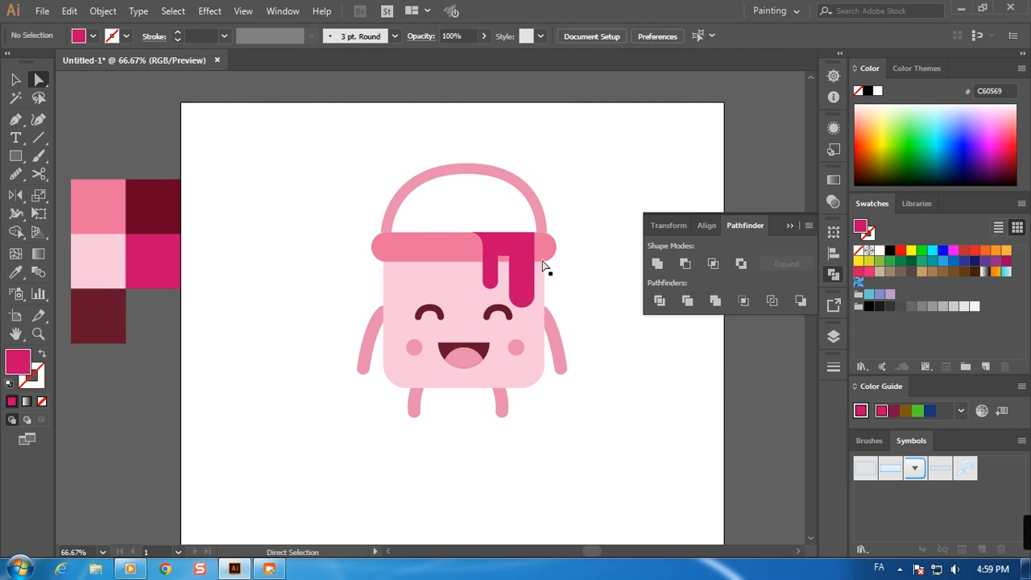
Lower the bottom edge of the paint shape on the rim by about 19 px
{"action": "left_click", "coordinate": [514, 265]}
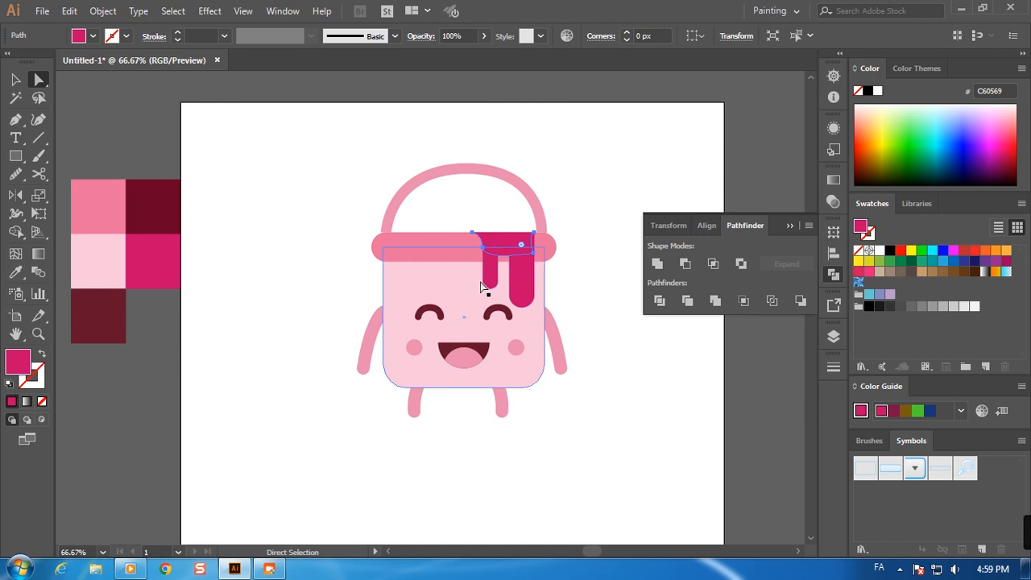
{"action": "mouse_move", "coordinate": [533, 253]}
{"action": "left_mouse_down"}
{"action": "mouse_move", "coordinate": [543, 247]}
{"action": "mouse_move", "coordinate": [538, 264]}
{"action": "left_mouse_up"}
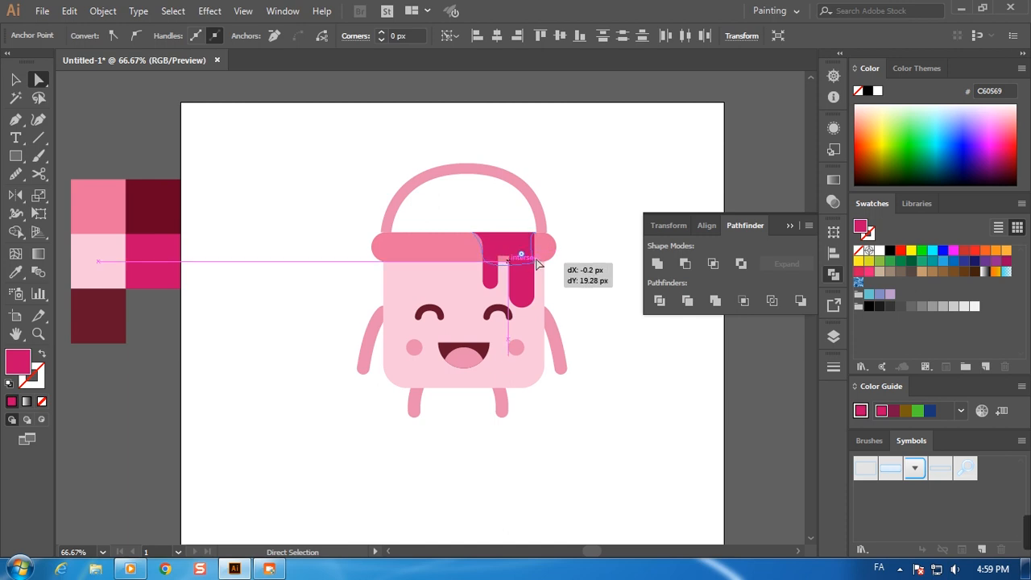
{"action": "left_click", "coordinate": [603, 220]}
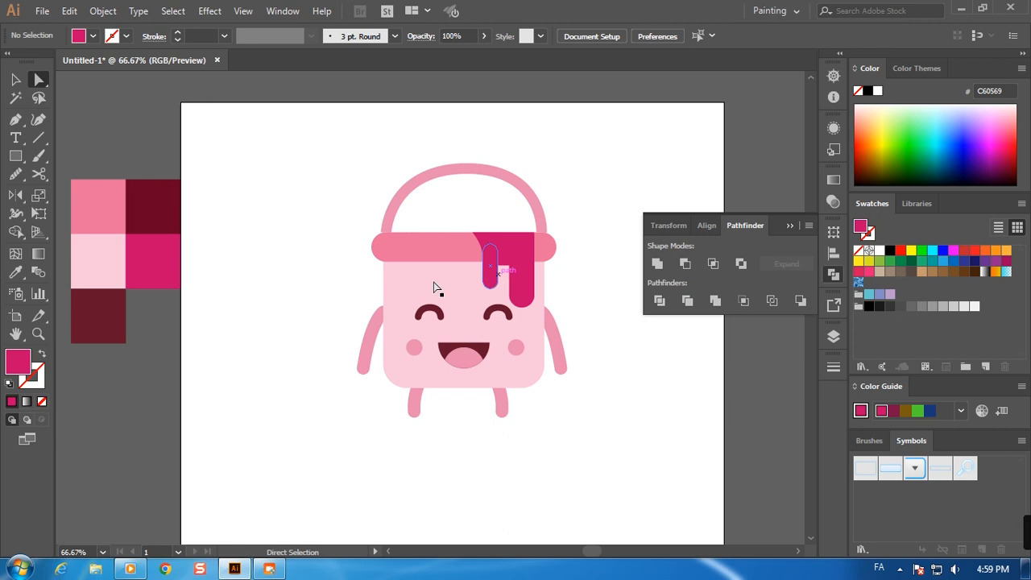
Draw a round-ended rectangle between the two drips and subtract it from the paint shape with Minus Front to leave an arched gap
{"action": "left_click", "coordinate": [15, 156]}
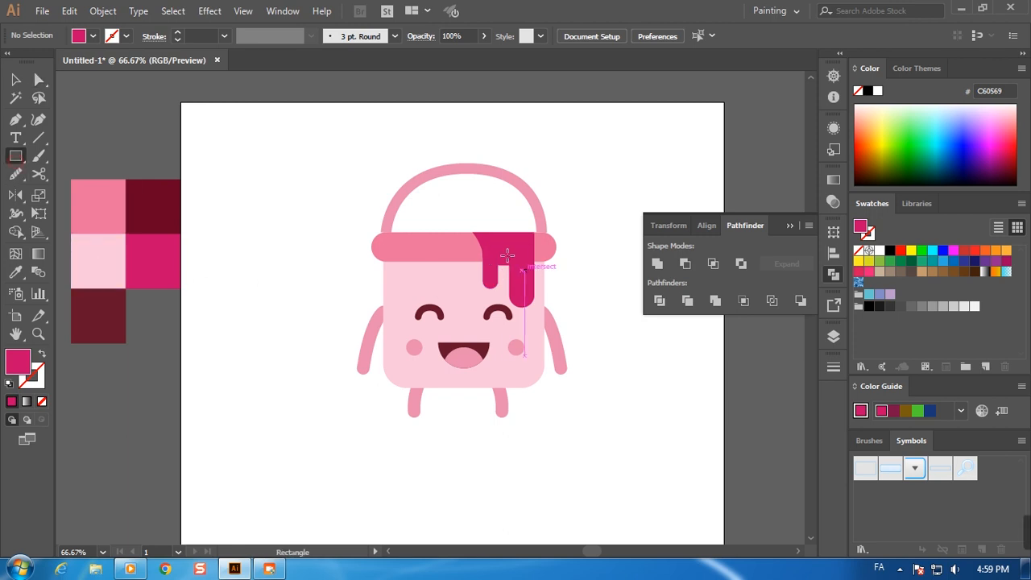
{"action": "left_click_drag", "start_coordinate": [483, 243], "coordinate": [505, 281]}
{"action": "left_click", "coordinate": [15, 79]}
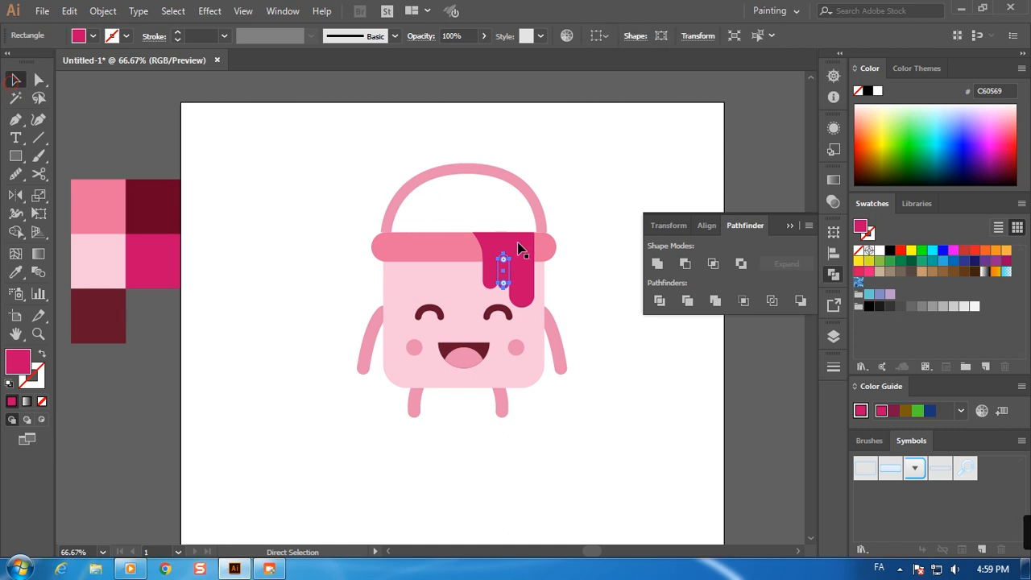
{"action": "left_click", "coordinate": [685, 263]}
{"action": "left_click", "coordinate": [600, 234]}
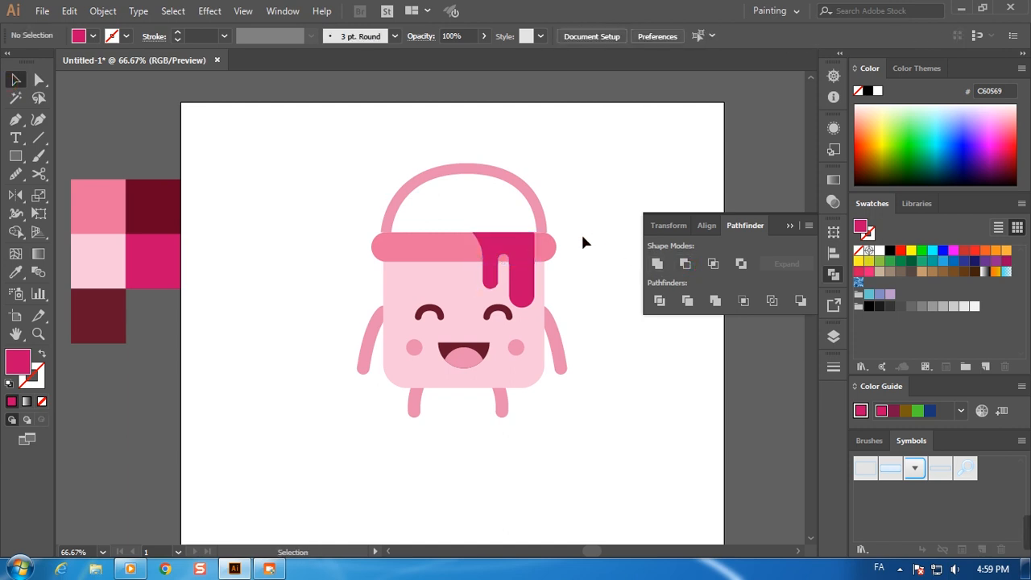
Add anchor points along the paint shape's left edge and reshape it into a smooth curve flowing into the left drip
{"action": "left_click", "coordinate": [486, 257]}
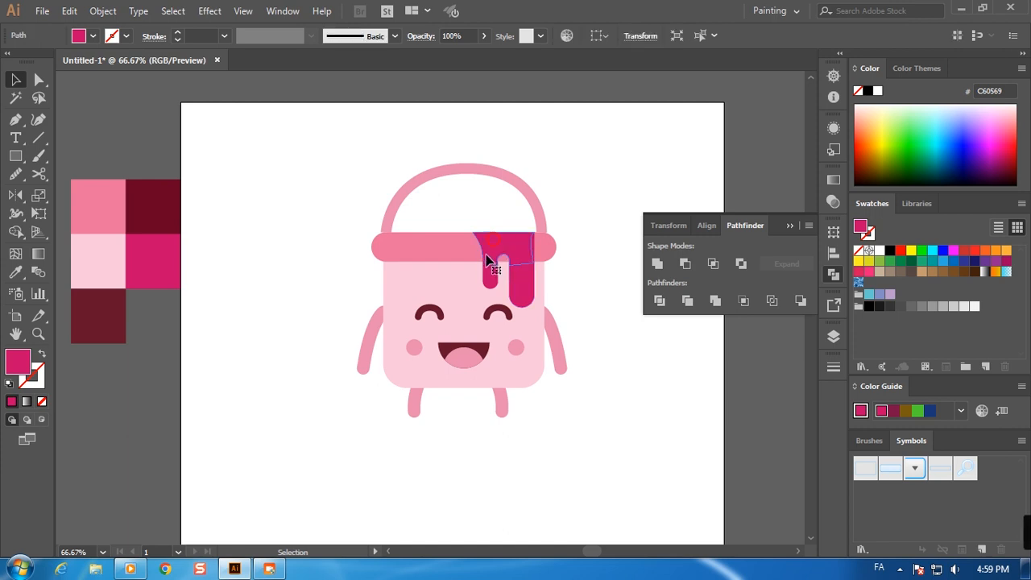
{"action": "left_click_drag", "start_coordinate": [16, 119], "coordinate": [58, 137]}
{"action": "left_click", "coordinate": [482, 272]}
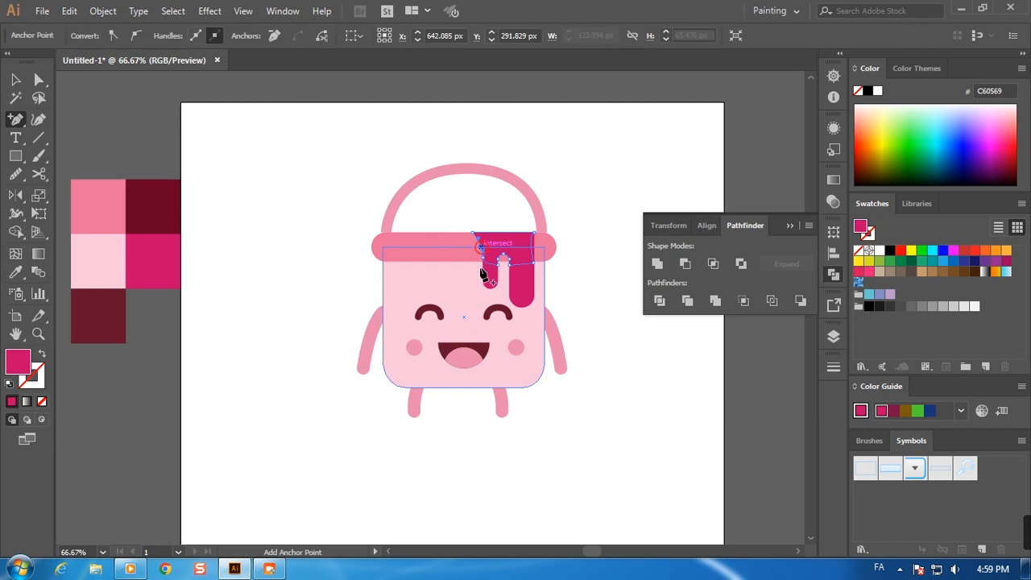
{"action": "left_click", "coordinate": [484, 265]}
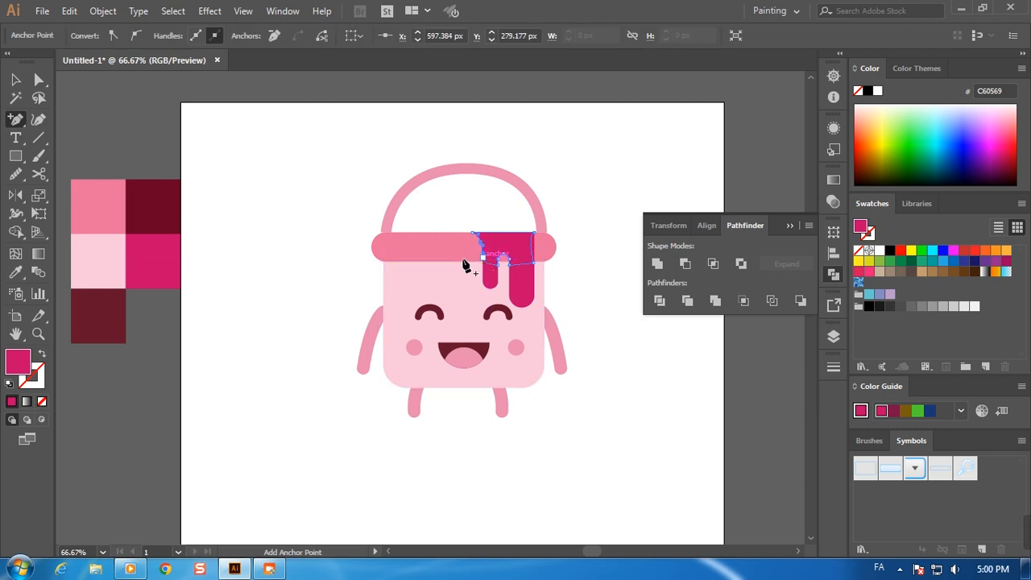
{"action": "key", "text": "v"}
{"action": "left_click", "coordinate": [339, 190]}
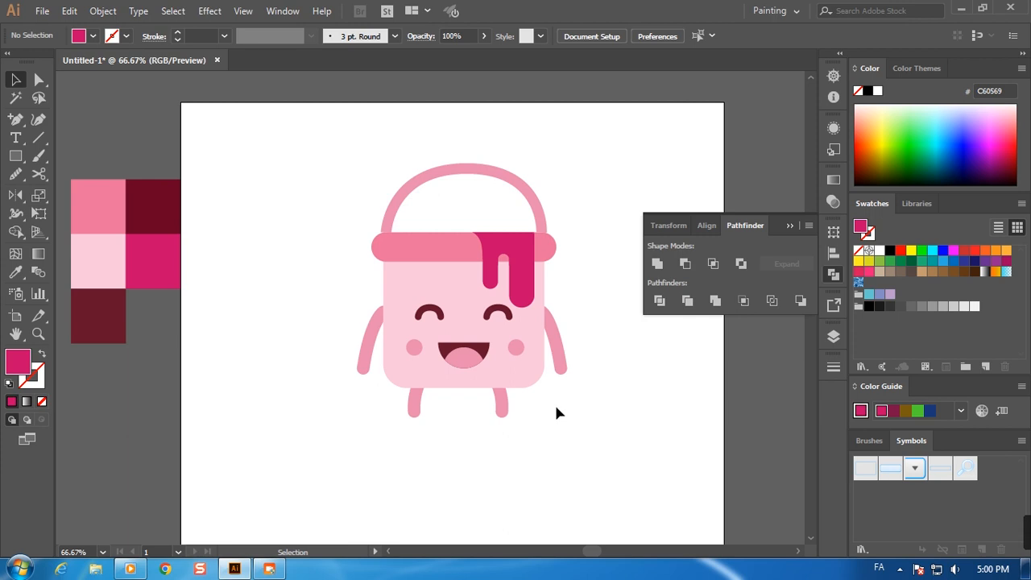
Create a 1080 × 1080 px rectangle as a backdrop for the character
{"action": "key", "text": "m"}
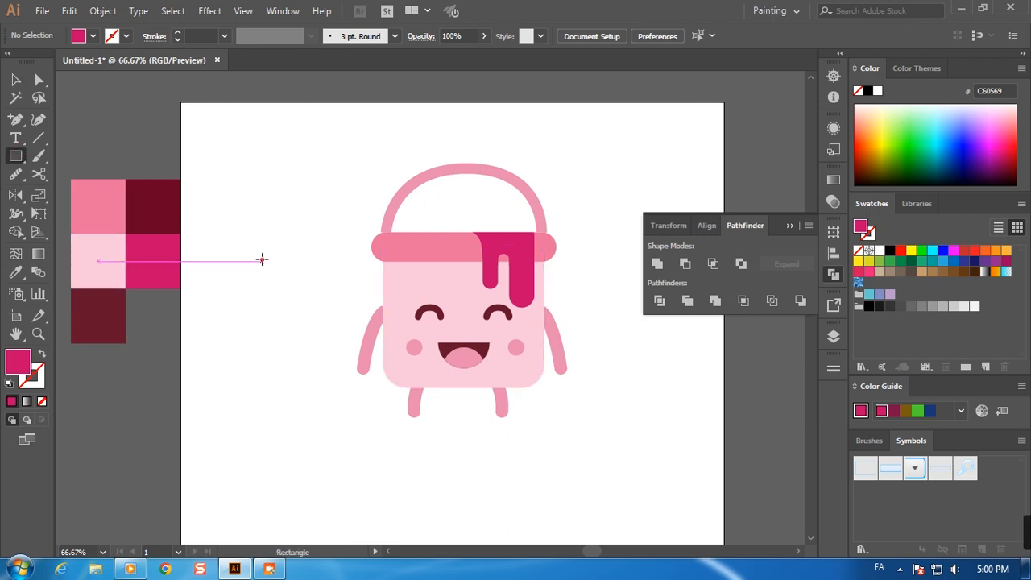
{"action": "left_click", "coordinate": [262, 261]}
{"action": "type", "text": "10"}
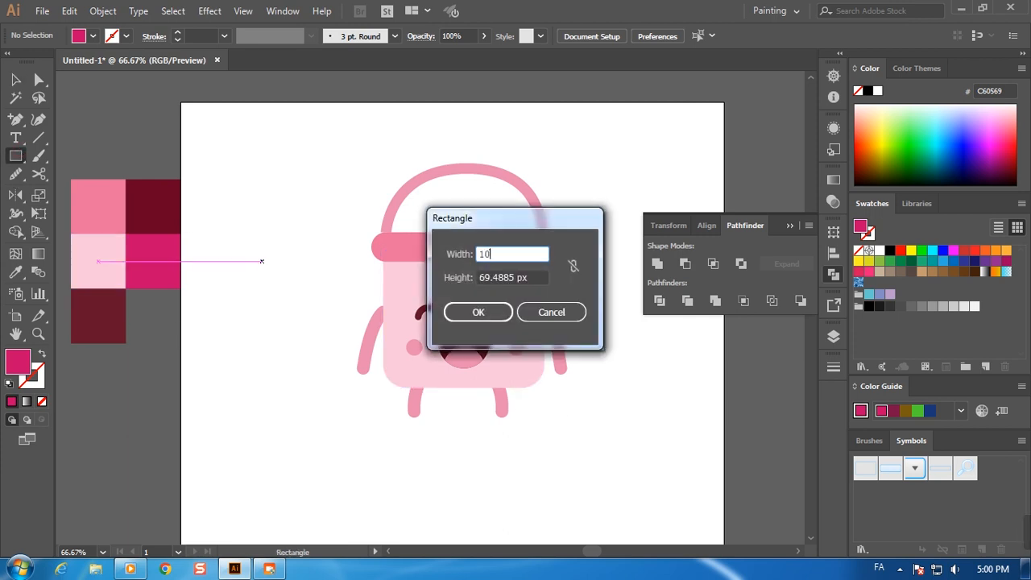
{"action": "left_click", "coordinate": [530, 277]}
{"action": "type", "text": "1080"}
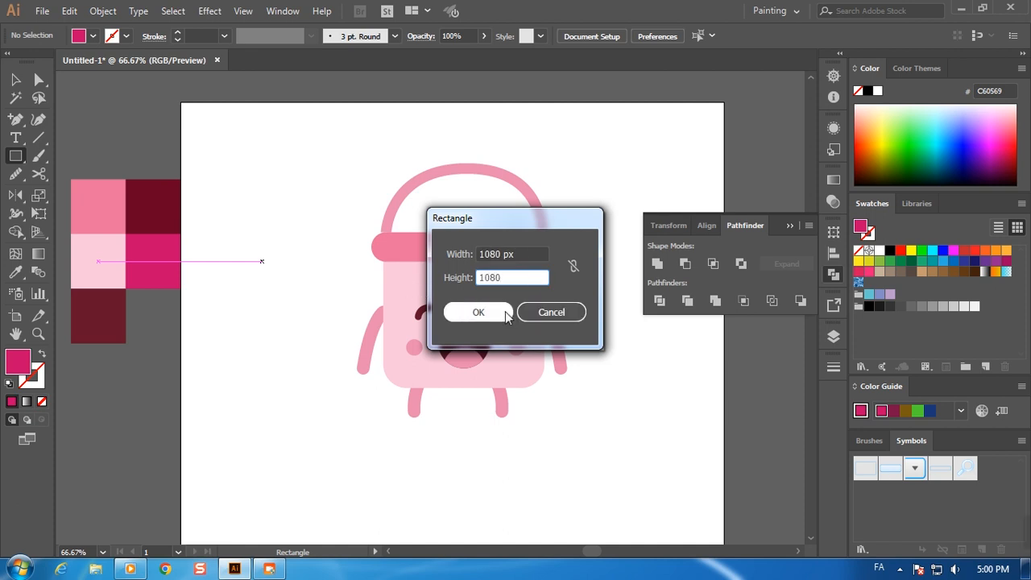
{"action": "left_click", "coordinate": [477, 312]}
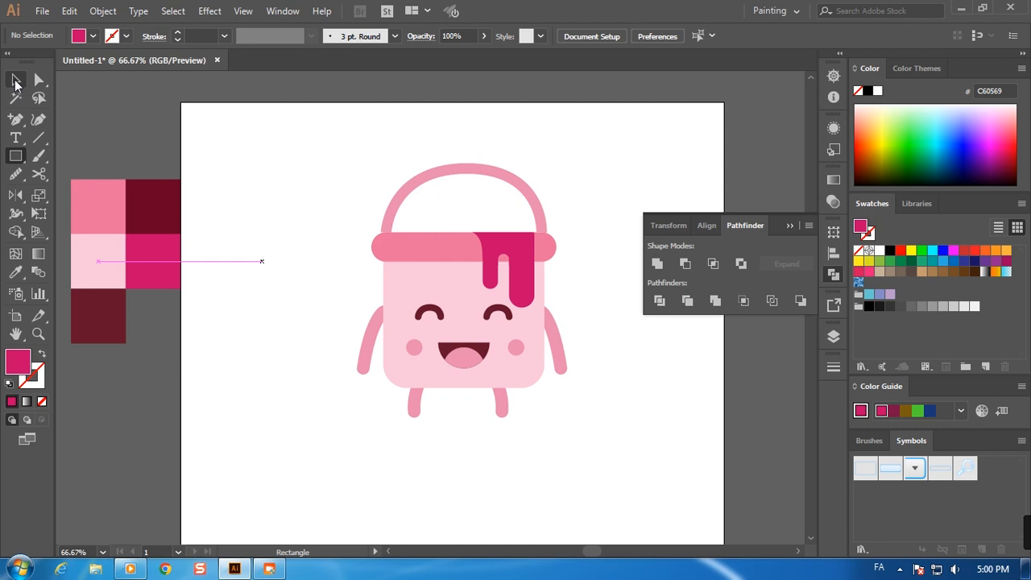
{"action": "left_click", "coordinate": [16, 81]}
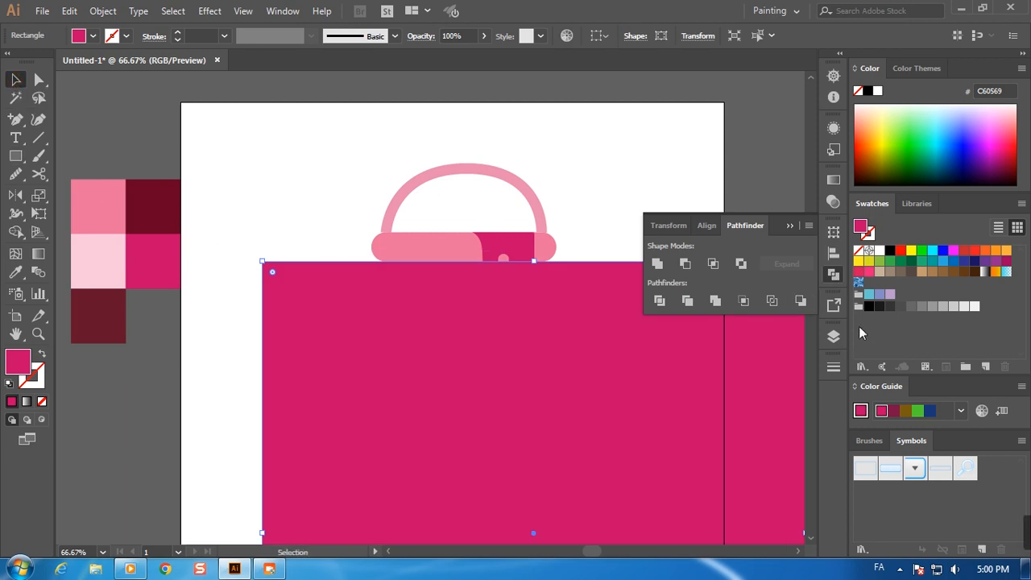
Try to reorder the new square below all other objects in the layer stack
{"action": "left_click", "coordinate": [834, 342]}
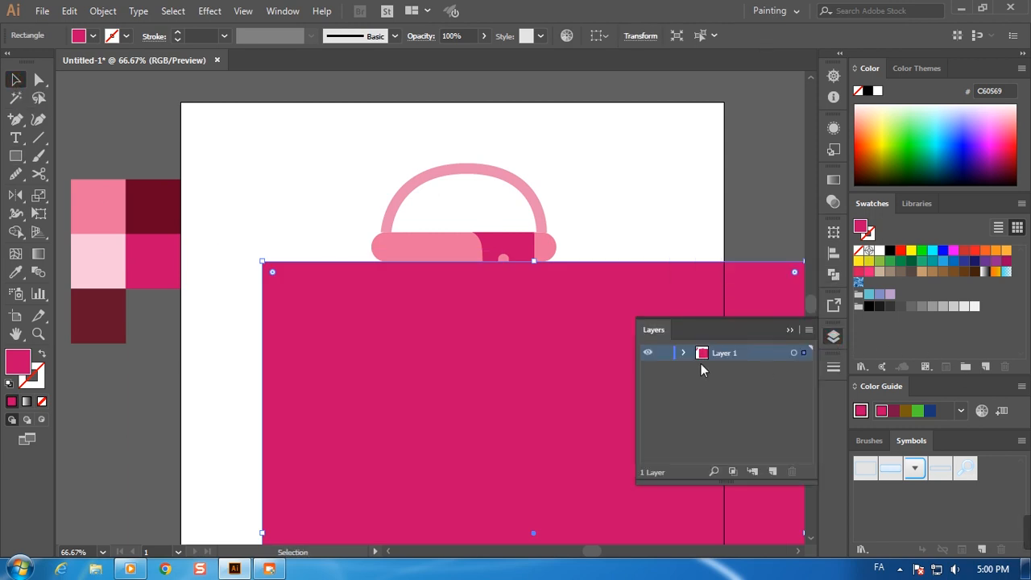
{"action": "left_click", "coordinate": [682, 354]}
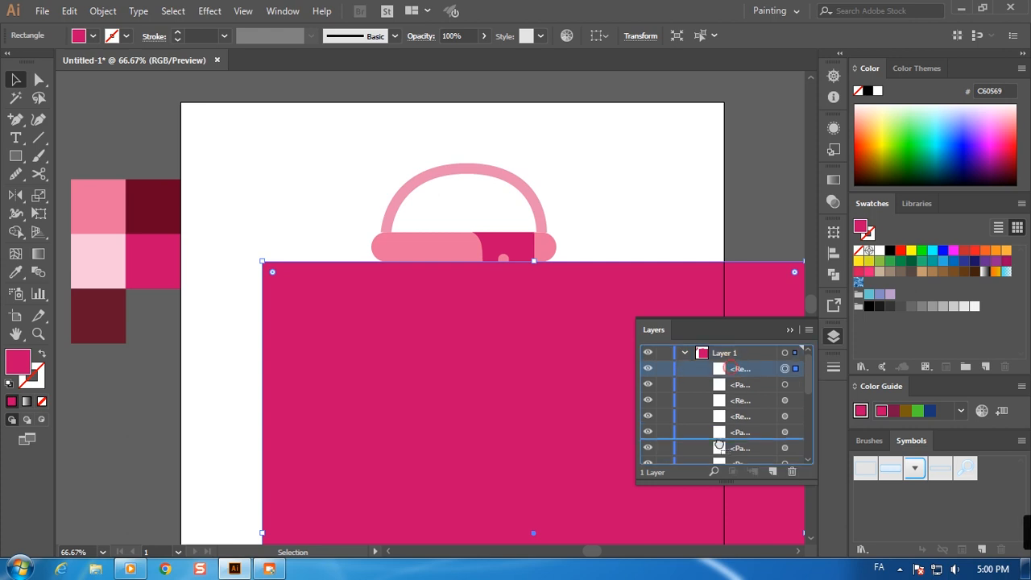
{"action": "scroll", "coordinate": [719, 463], "scroll_direction": "down", "scroll_amount": 3}
{"action": "scroll", "coordinate": [717, 464], "scroll_direction": "down", "scroll_amount": 4}
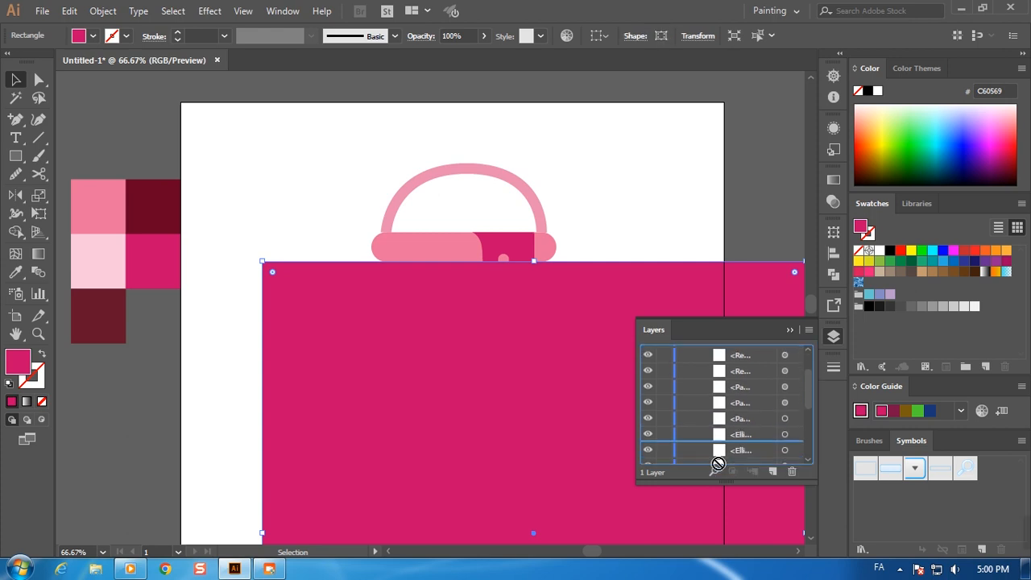
{"action": "scroll", "coordinate": [718, 465], "scroll_direction": "down", "scroll_amount": 4}
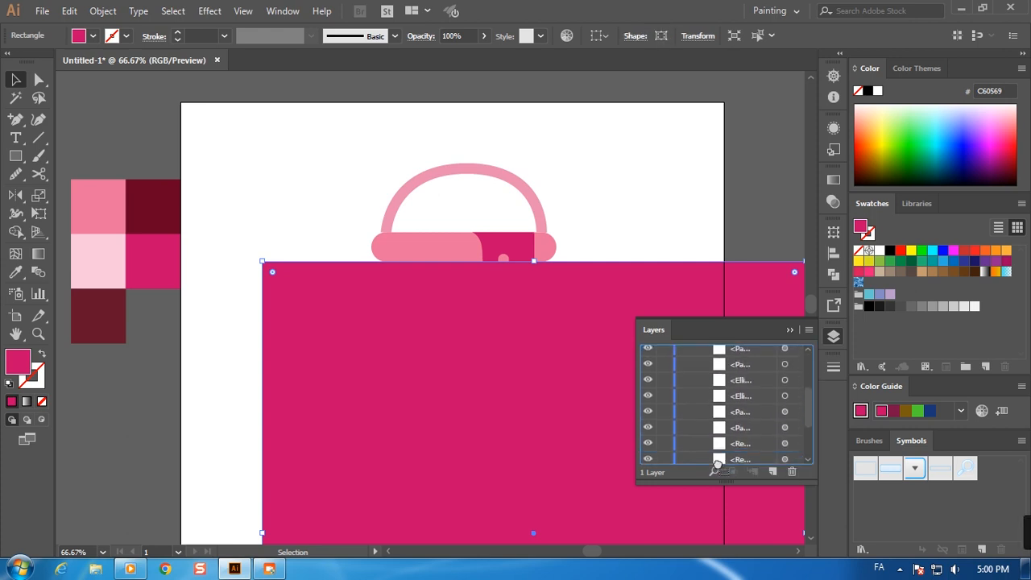
{"action": "scroll", "coordinate": [717, 464], "scroll_direction": "down", "scroll_amount": 2}
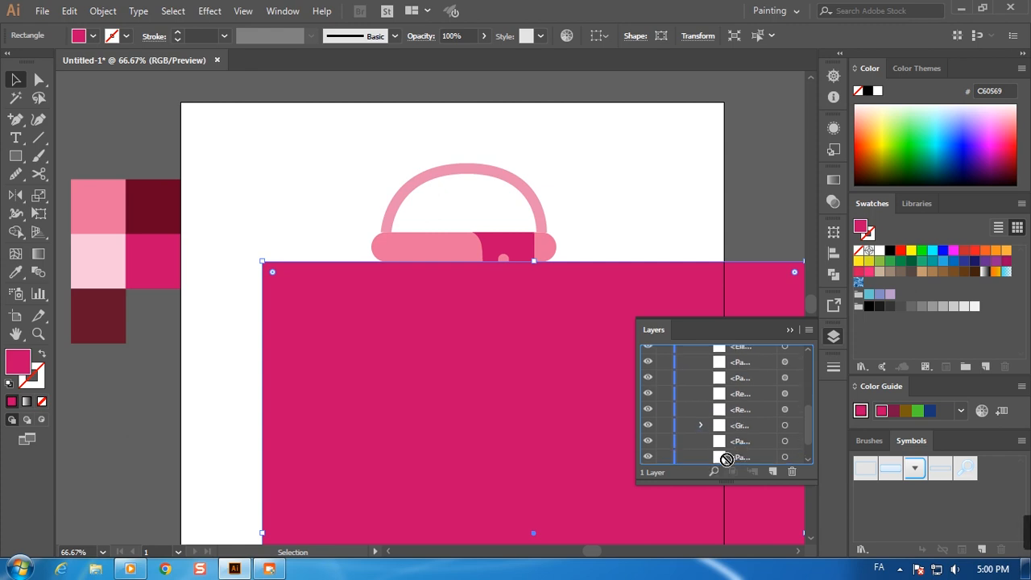
{"action": "mouse_move", "coordinate": [754, 458]}
{"action": "left_mouse_down"}
{"action": "mouse_move", "coordinate": [769, 463]}
{"action": "mouse_move", "coordinate": [780, 409]}
{"action": "mouse_move", "coordinate": [775, 459]}
{"action": "mouse_move", "coordinate": [766, 459]}
{"action": "left_mouse_up"}
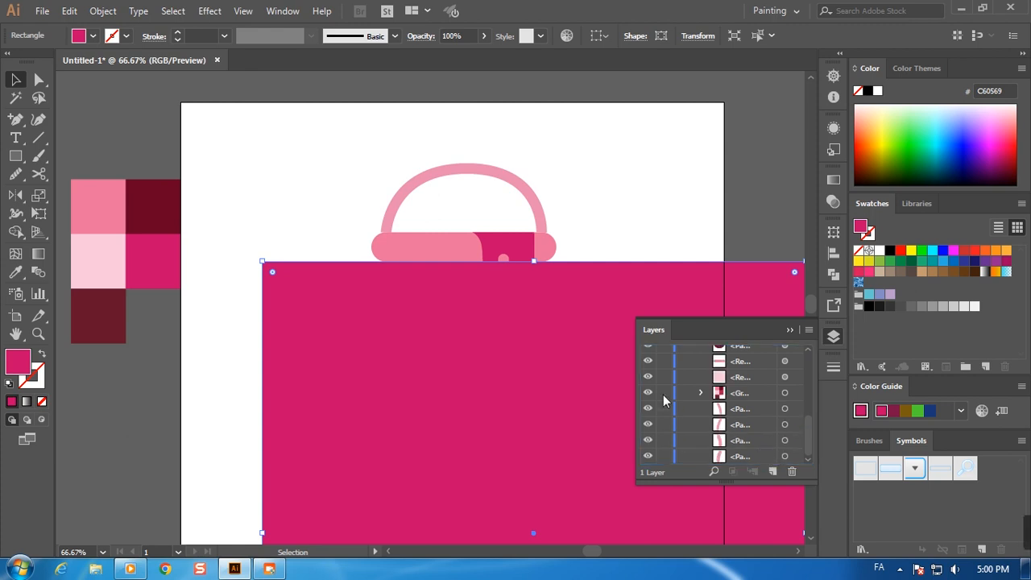
Send the square behind all artwork and position it to cover the artboard exactly
{"action": "right_click", "coordinate": [542, 366]}
{"action": "mouse_move", "coordinate": [591, 293]}
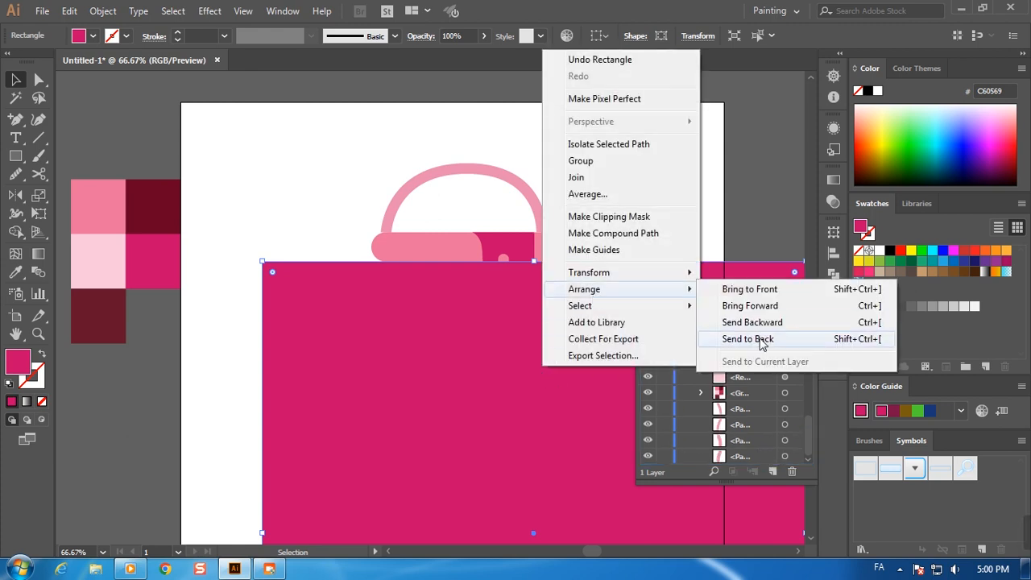
{"action": "left_click", "coordinate": [759, 338]}
{"action": "left_click", "coordinate": [790, 329]}
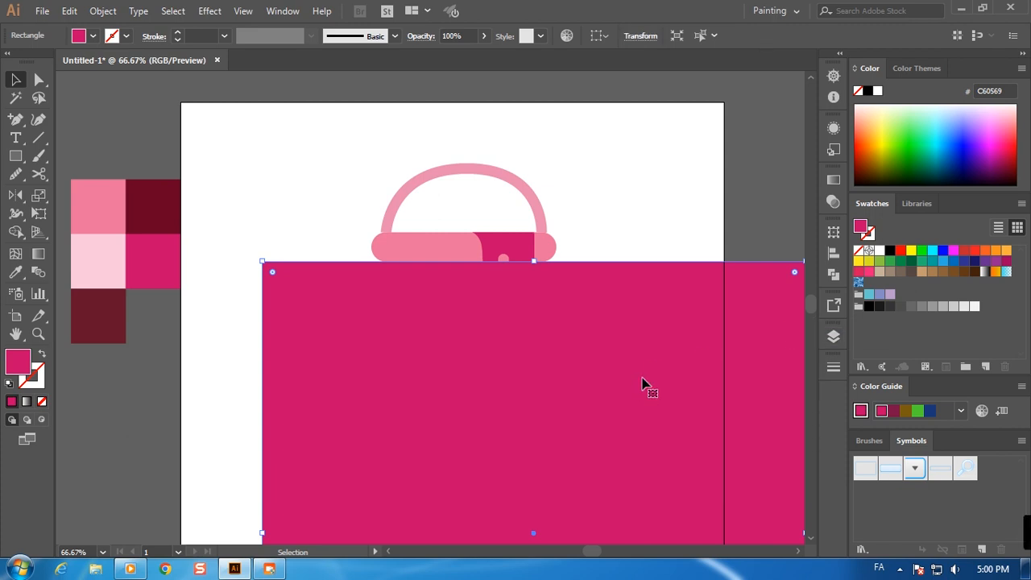
{"action": "left_click_drag", "start_coordinate": [665, 415], "coordinate": [569, 260]}
Fill the background square with the dark maroon 690023 sampled from the palette
{"action": "left_click", "coordinate": [15, 272]}
{"action": "key", "text": "ctrl+shift+a"}
{"action": "left_click", "coordinate": [148, 204]}
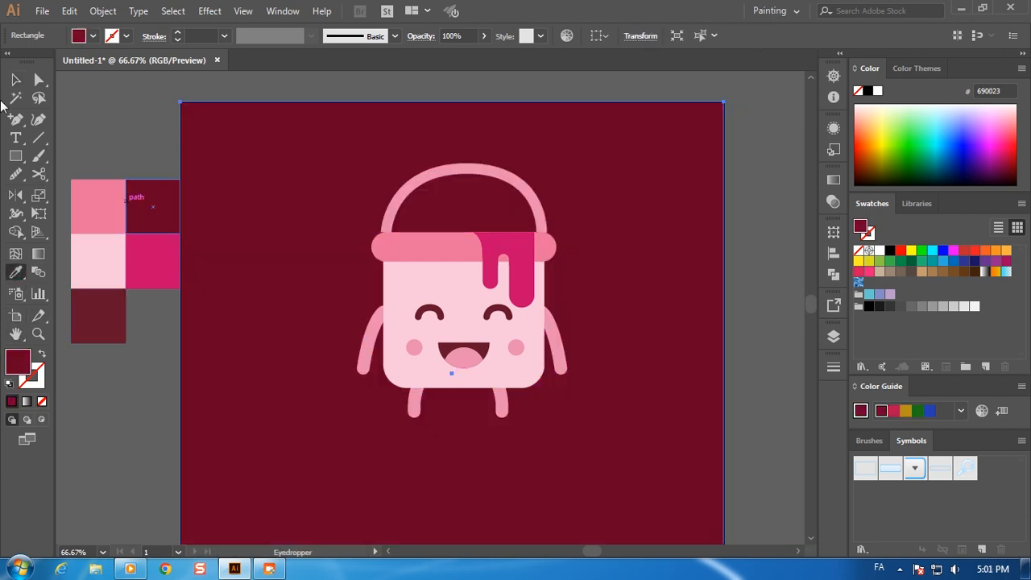
{"action": "left_click", "coordinate": [16, 78]}
{"action": "left_click", "coordinate": [326, 311]}
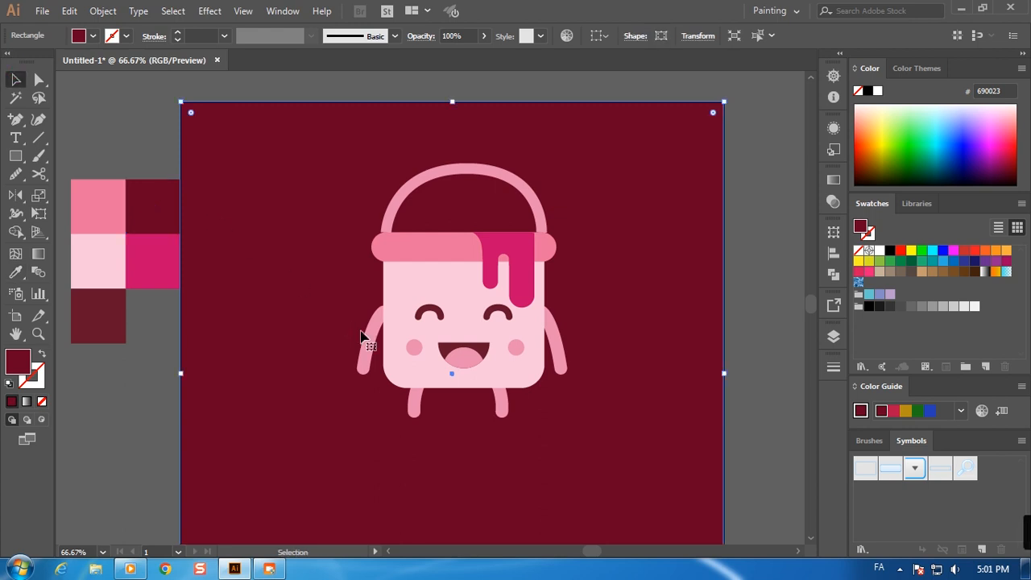
Nudge both arms slightly inward toward the bucket body and lower the handle a little onto the rim
{"action": "left_click", "coordinate": [371, 343]}
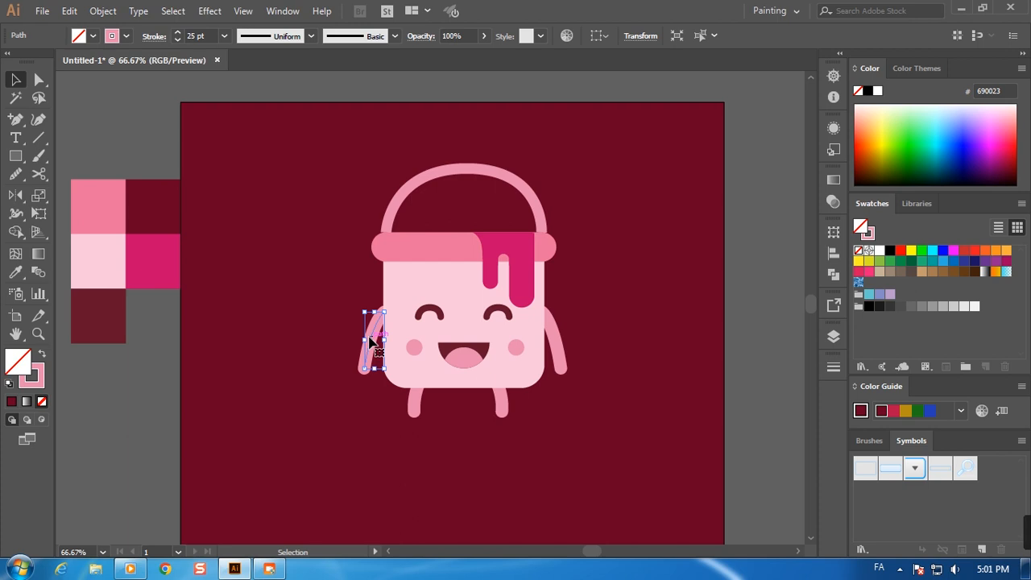
{"action": "left_click_drag", "start_coordinate": [370, 339], "coordinate": [370, 338]}
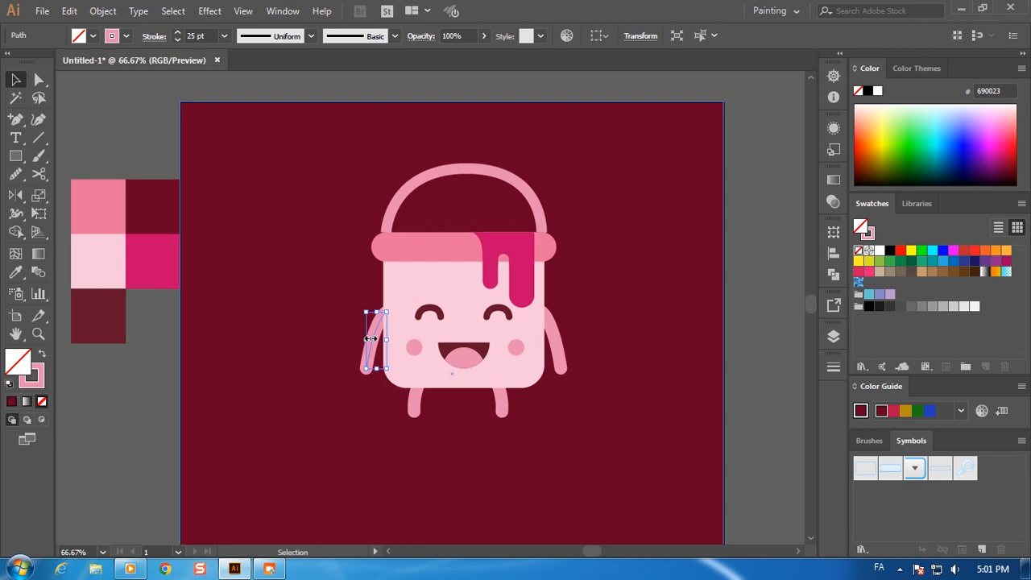
{"action": "left_click", "coordinate": [556, 351]}
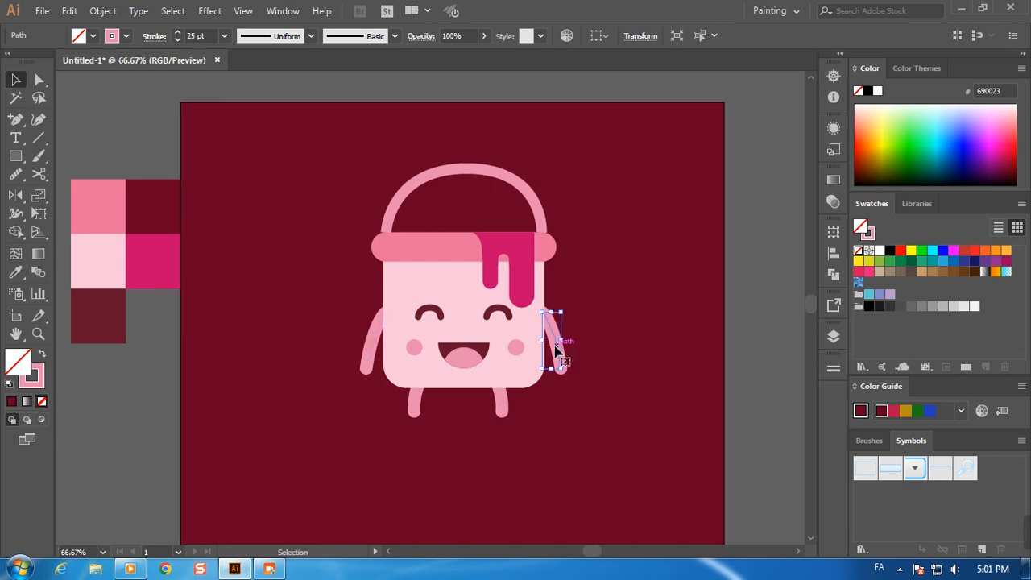
{"action": "left_click_drag", "start_coordinate": [554, 341], "coordinate": [555, 344]}
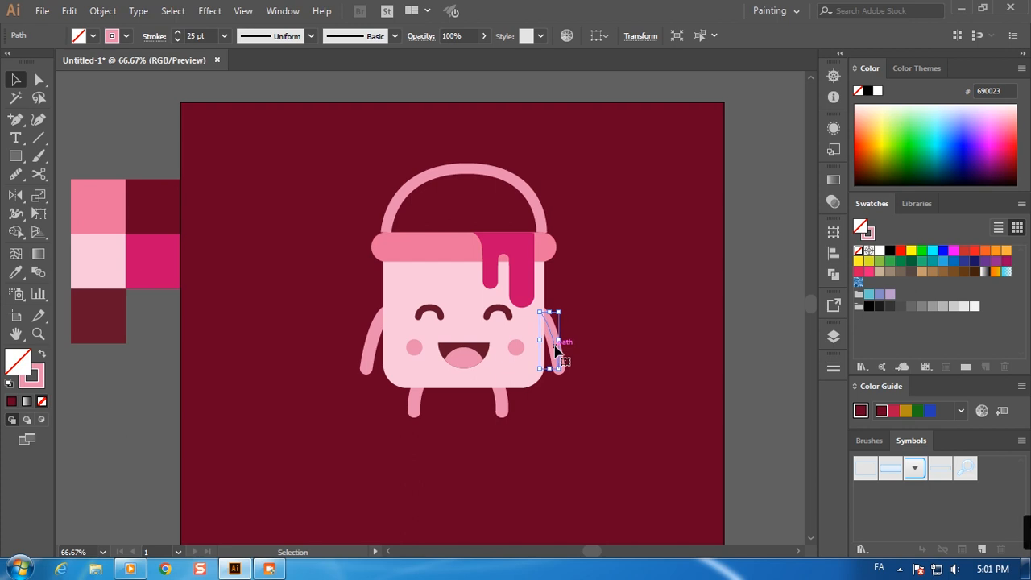
{"action": "left_click", "coordinate": [740, 276]}
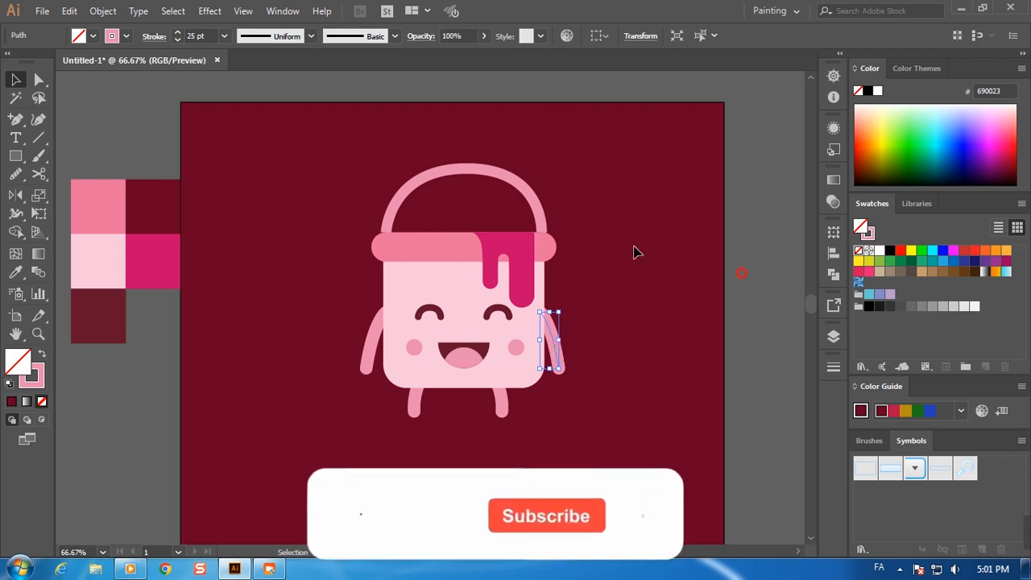
{"action": "left_click", "coordinate": [534, 203]}
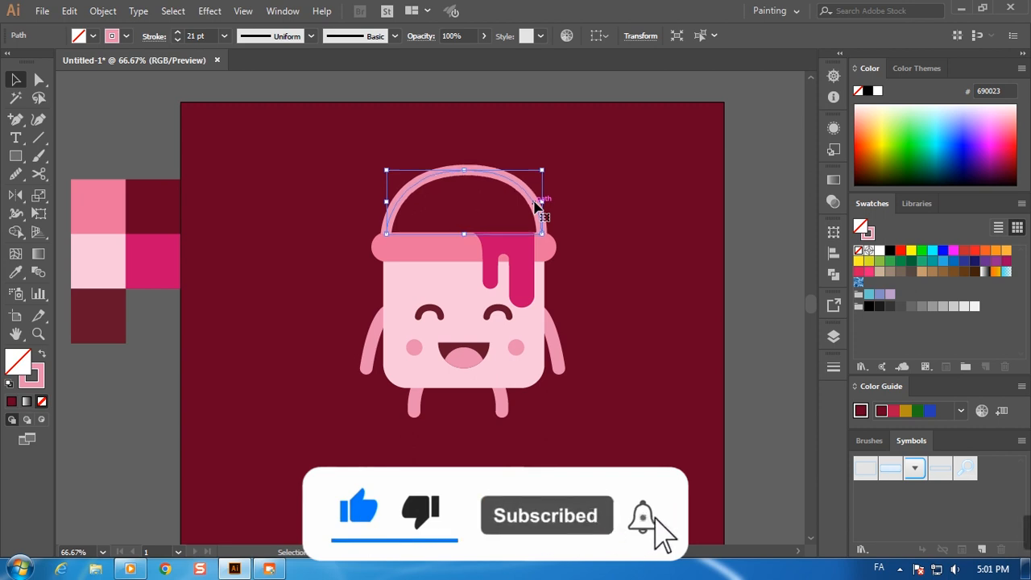
{"action": "left_click", "coordinate": [705, 189]}
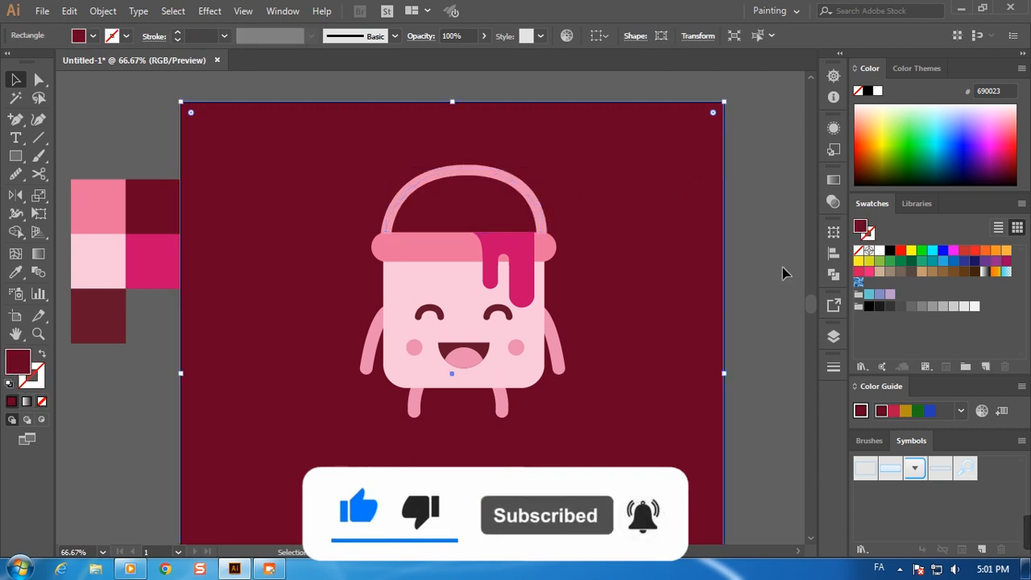
Lock the maroon background rectangle at the bottom of the layer stack and clear the selection
{"action": "left_click", "coordinate": [834, 338]}
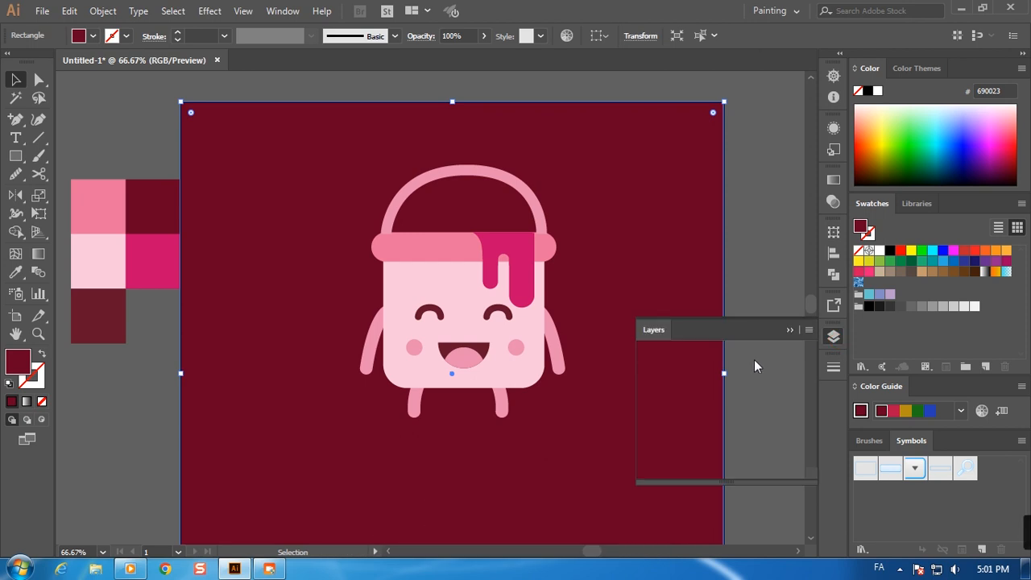
{"action": "left_click_drag", "start_coordinate": [808, 379], "coordinate": [809, 458]}
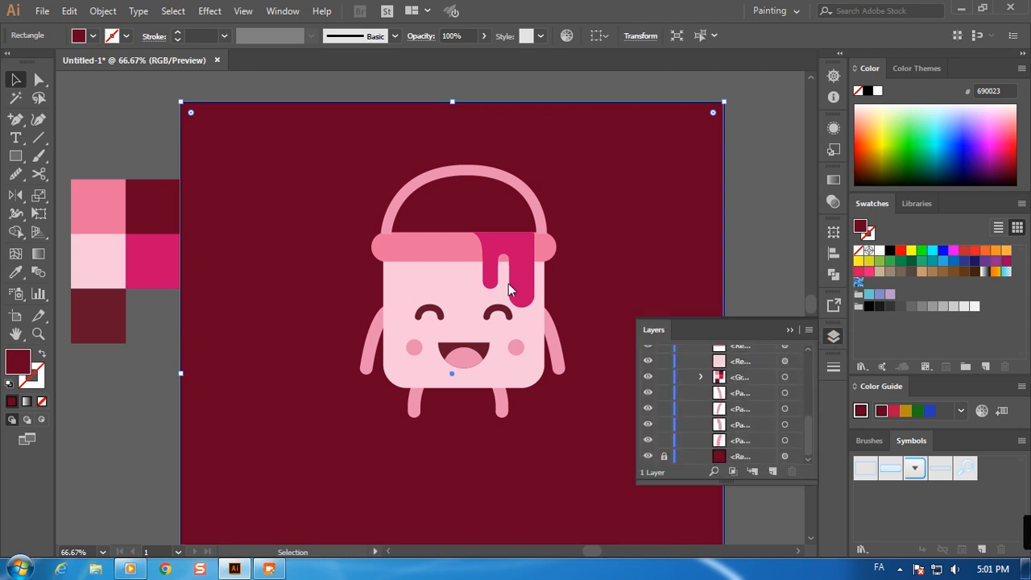
{"action": "left_click", "coordinate": [740, 190]}
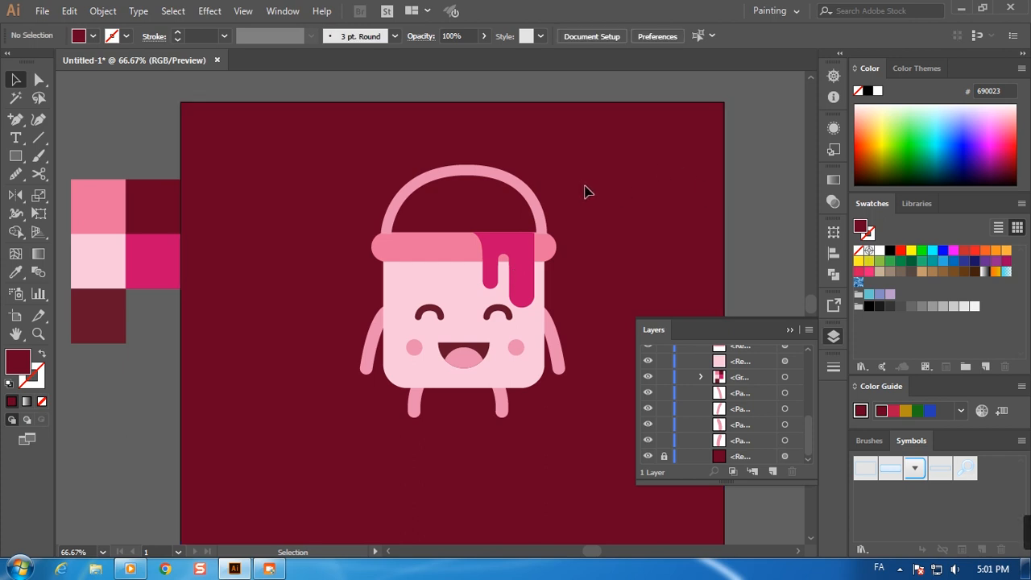
Select the whole bucket character, enlarge it moderately and center it on the maroon background
{"action": "key", "text": "ctrl+0"}
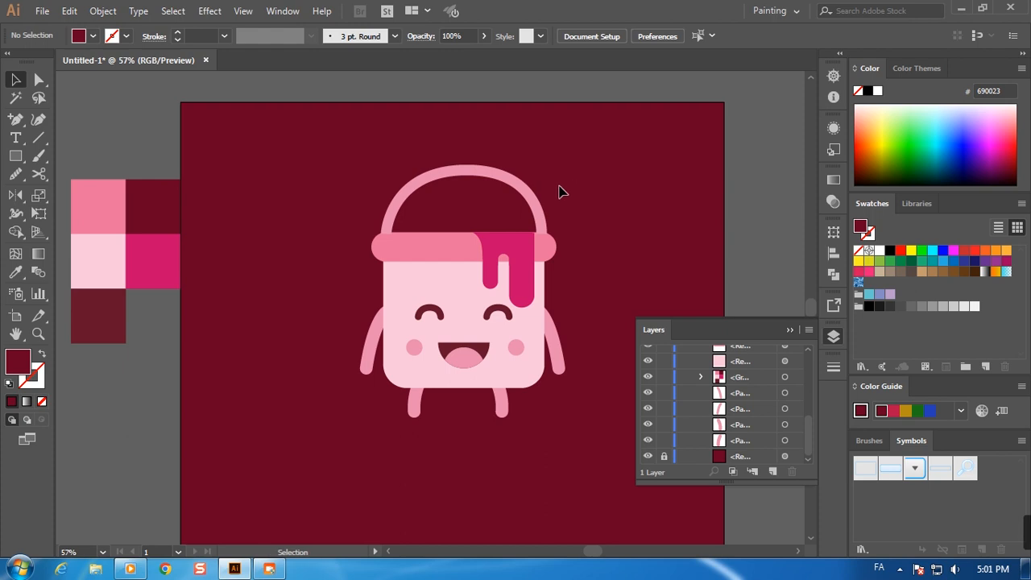
{"action": "left_click_drag", "start_coordinate": [571, 127], "coordinate": [341, 363]}
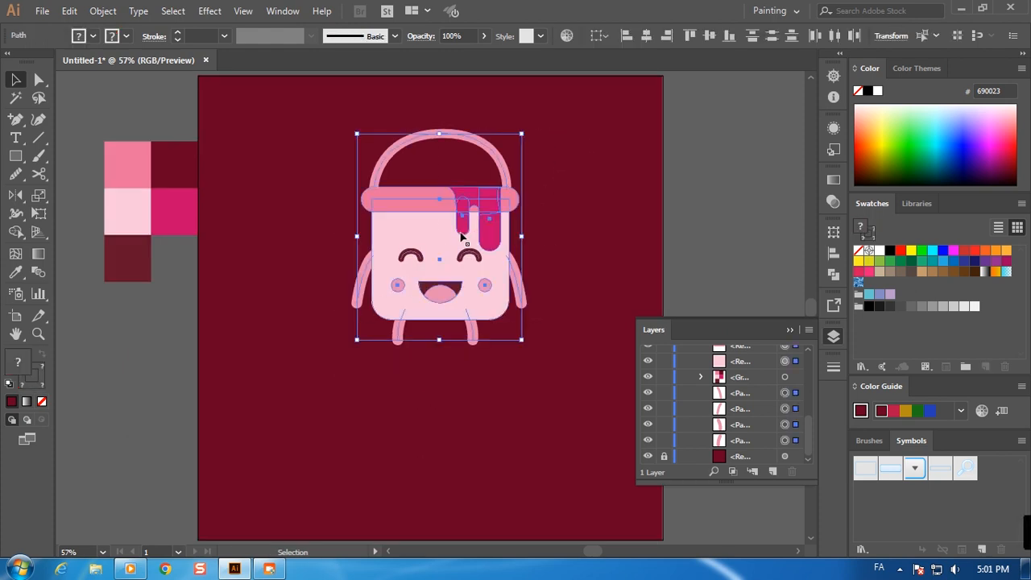
{"action": "left_click_drag", "start_coordinate": [465, 239], "coordinate": [482, 219]}
{"action": "left_click_drag", "start_coordinate": [513, 171], "coordinate": [527, 159]}
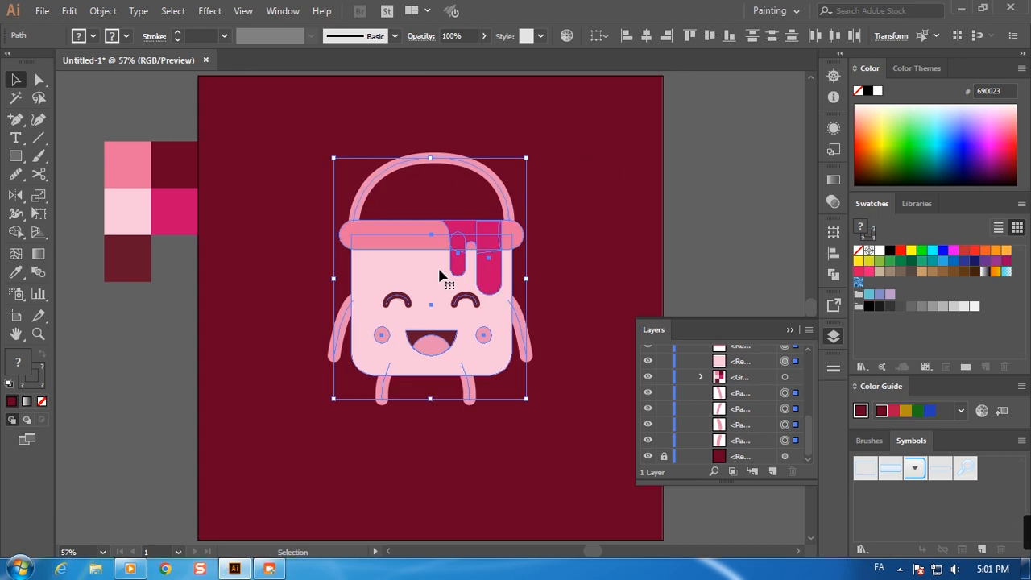
{"action": "left_click_drag", "start_coordinate": [442, 282], "coordinate": [443, 285]}
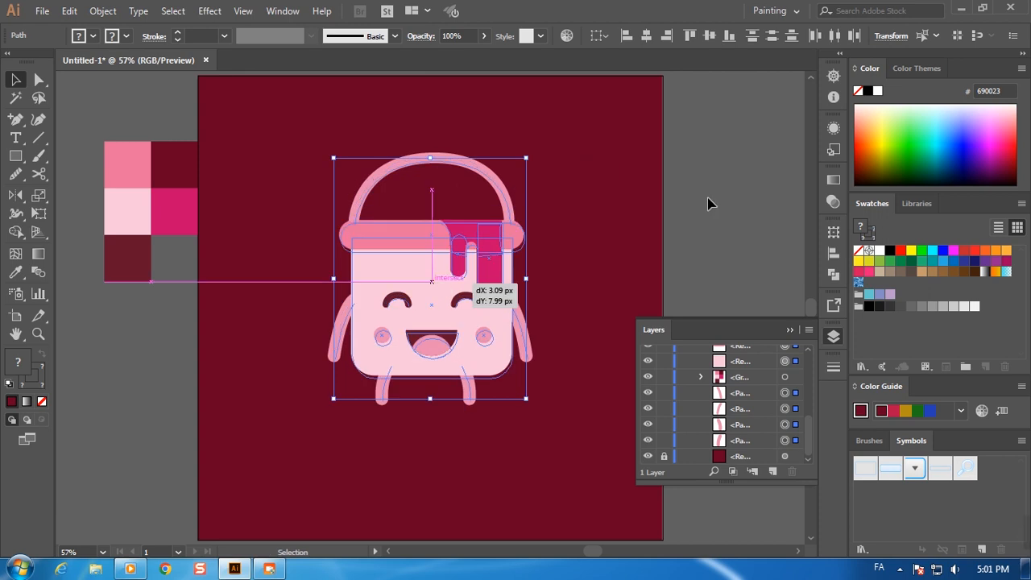
{"action": "left_click", "coordinate": [708, 202]}
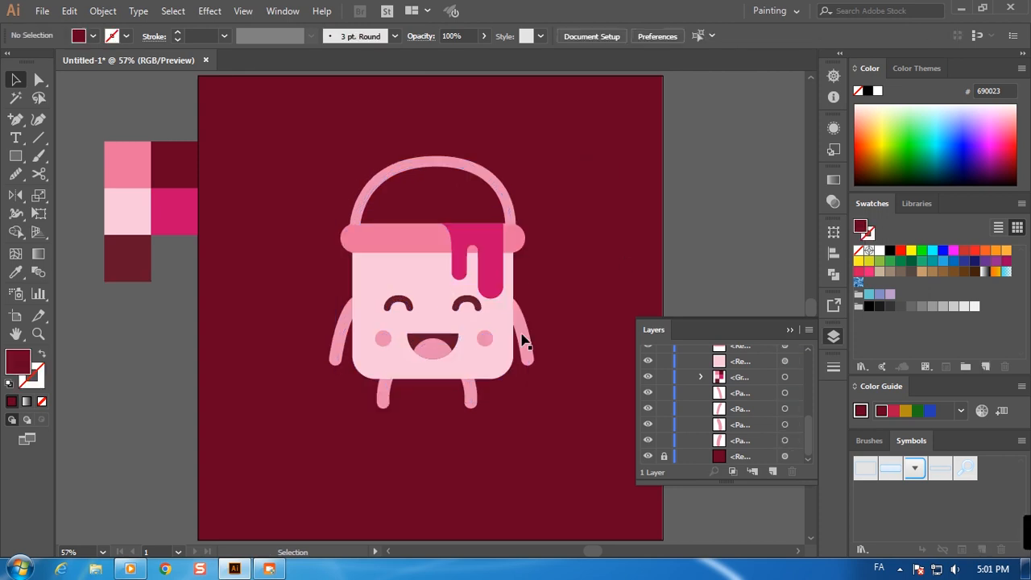
Shift both legs together about 10 px to the right so they sit centered under the bucket
{"action": "left_click", "coordinate": [473, 398]}
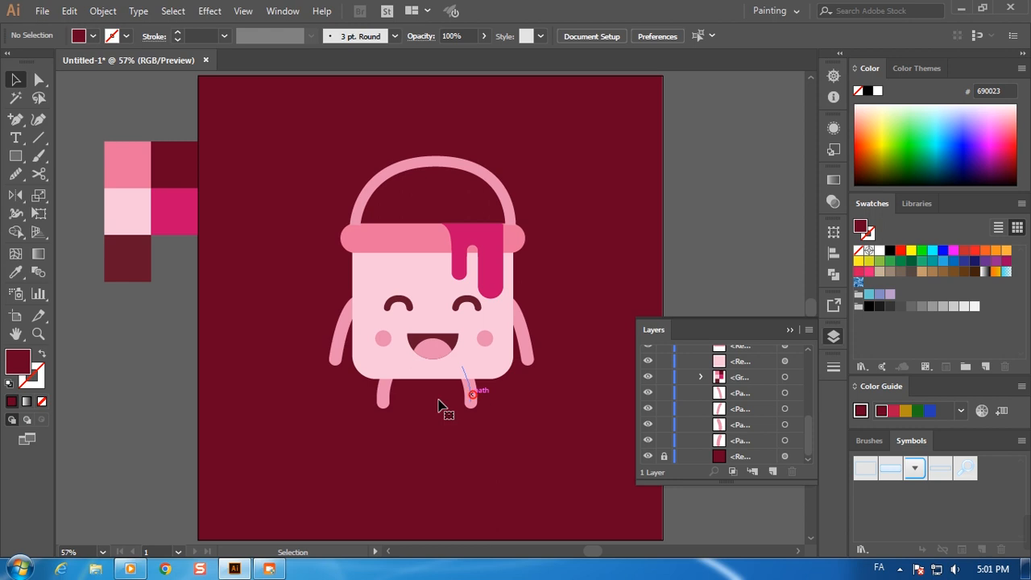
{"action": "left_click", "coordinate": [382, 396], "text": "shift"}
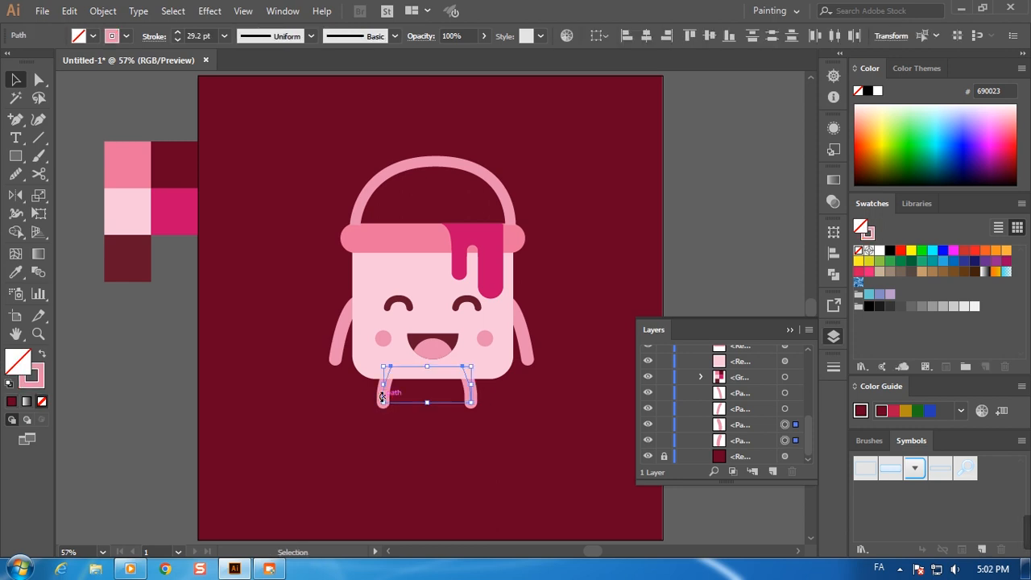
{"action": "key", "text": "shift+Right"}
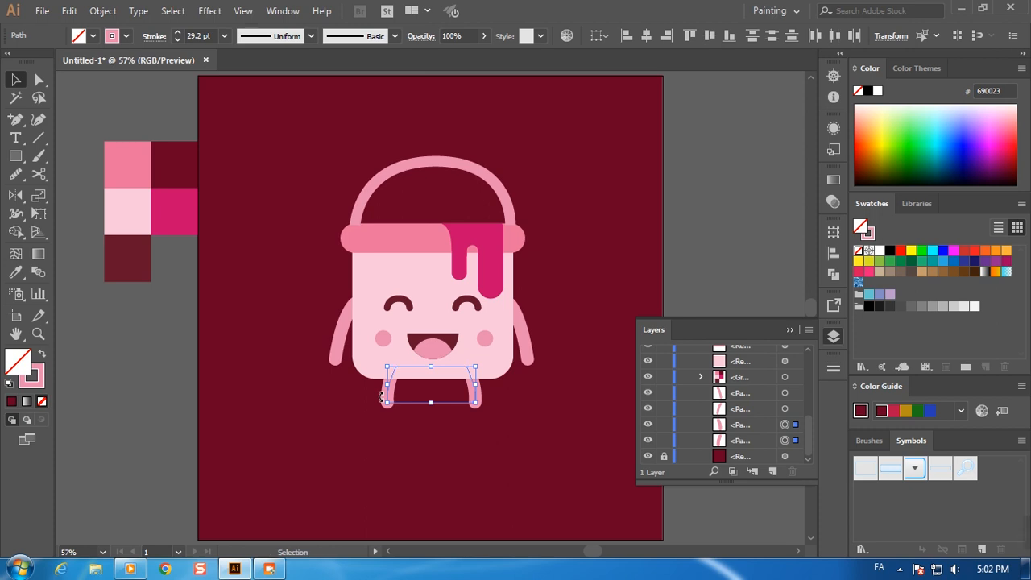
{"action": "key", "text": "Right"}
{"action": "left_click", "coordinate": [729, 185]}
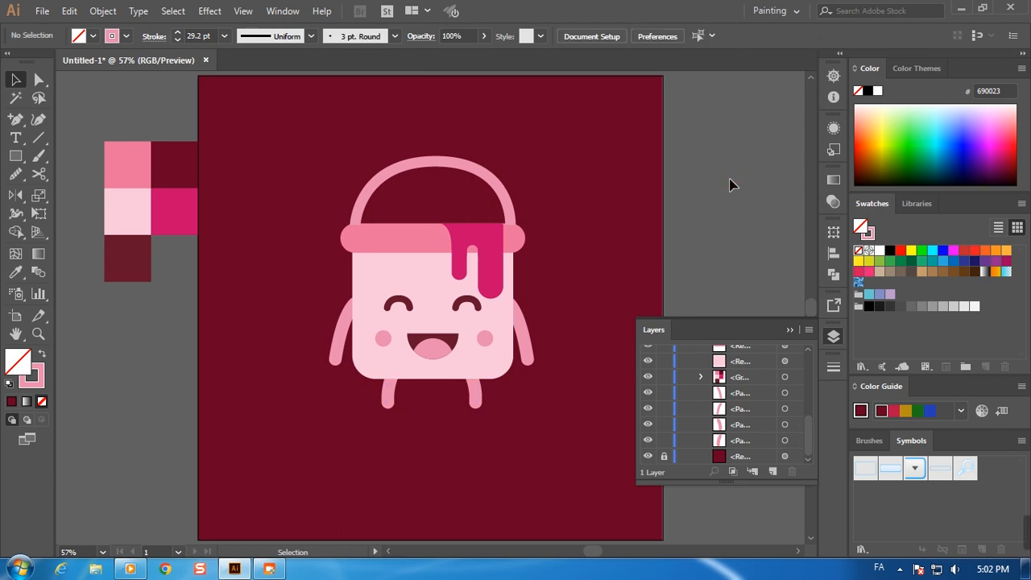